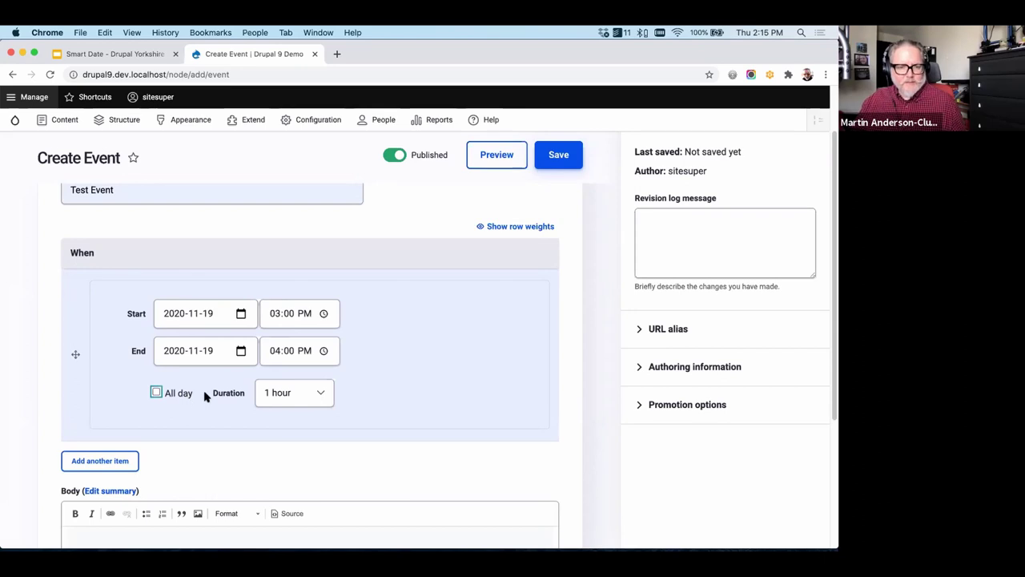
# Set the start time of the first When date to 02:00 PM
pyautogui.click(273, 313)
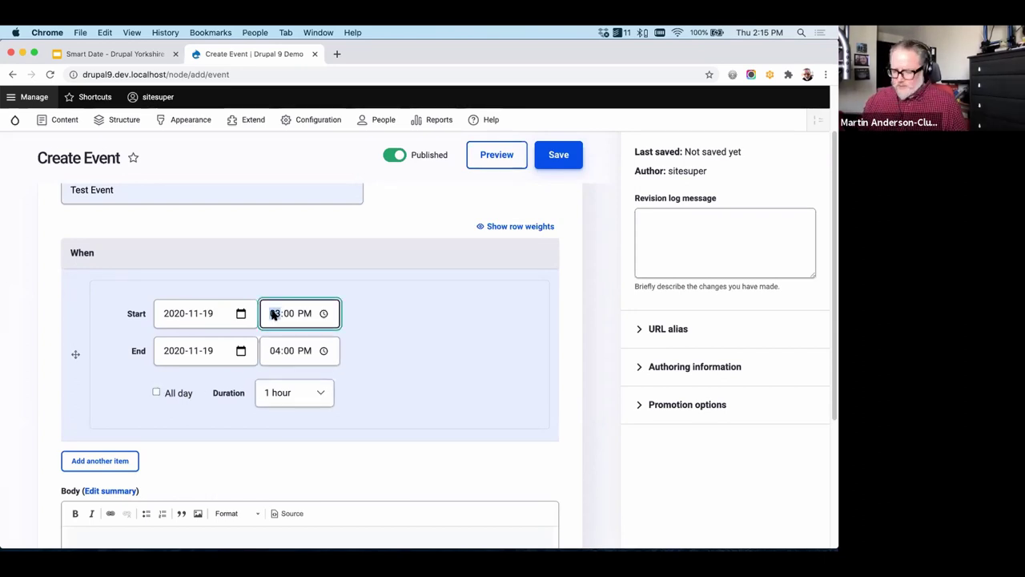
pyautogui.write('2')
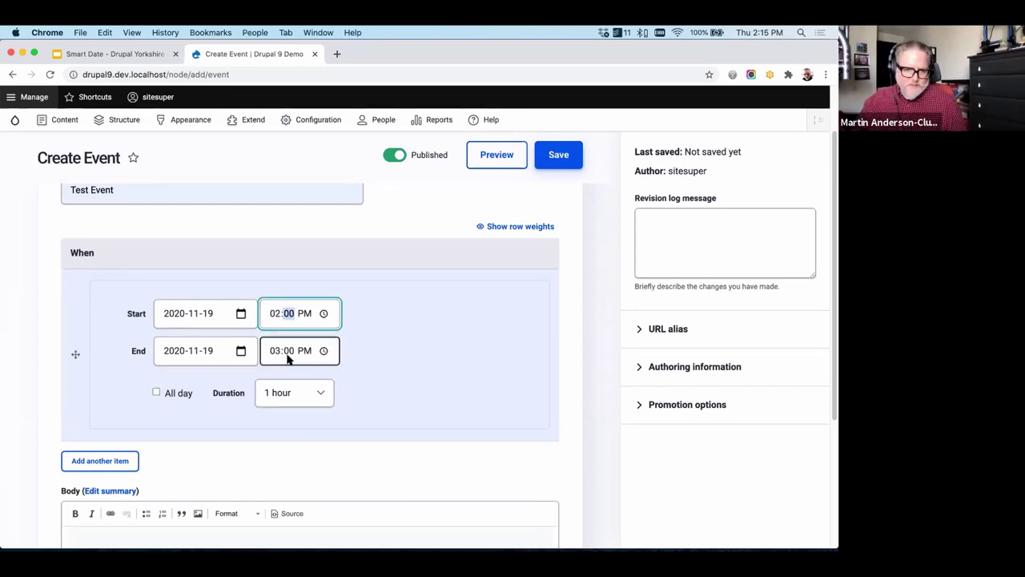
# Try a 2 hours duration on the first When date, and set its end time back to 03:00 PM
pyautogui.click(283, 400)
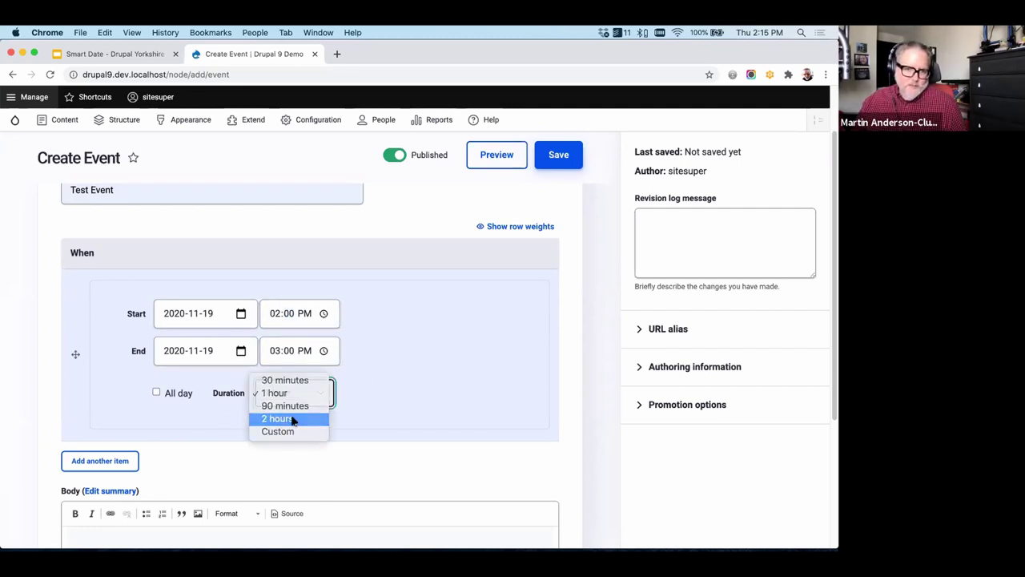
pyautogui.click(293, 420)
pyautogui.click(280, 358)
pyautogui.write('3')
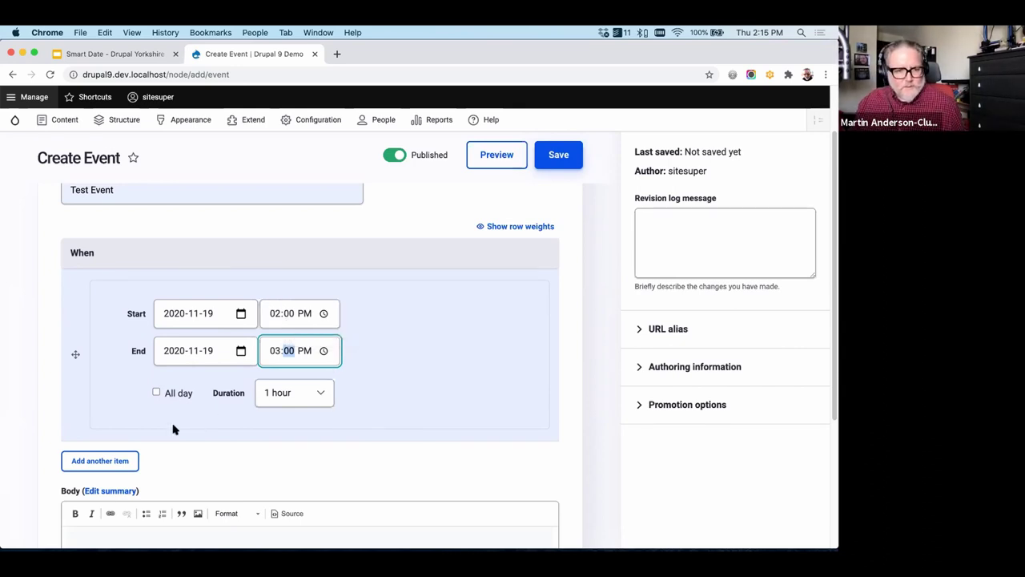
# Add a second When date starting on 2020-11-20 at 11:00 AM with the default duration
pyautogui.click(110, 460)
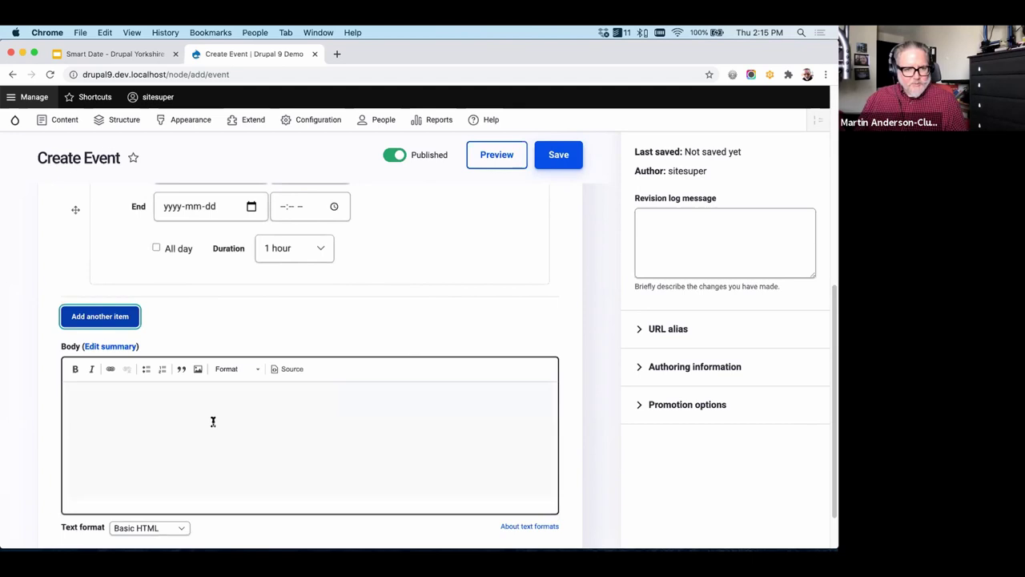
pyautogui.scroll(-1, 213, 421)
pyautogui.scroll(5, 220, 420)
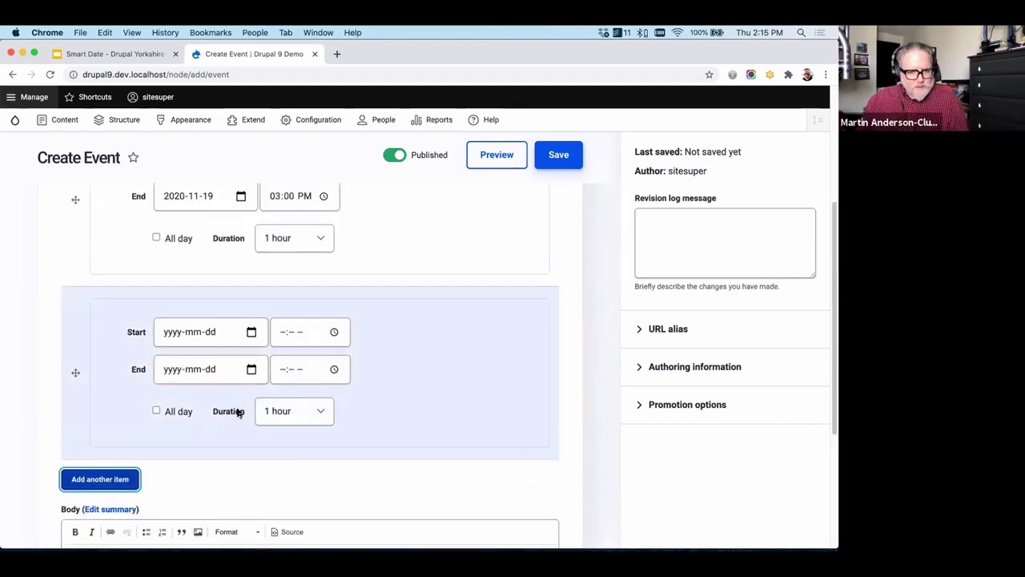
pyautogui.click(252, 333)
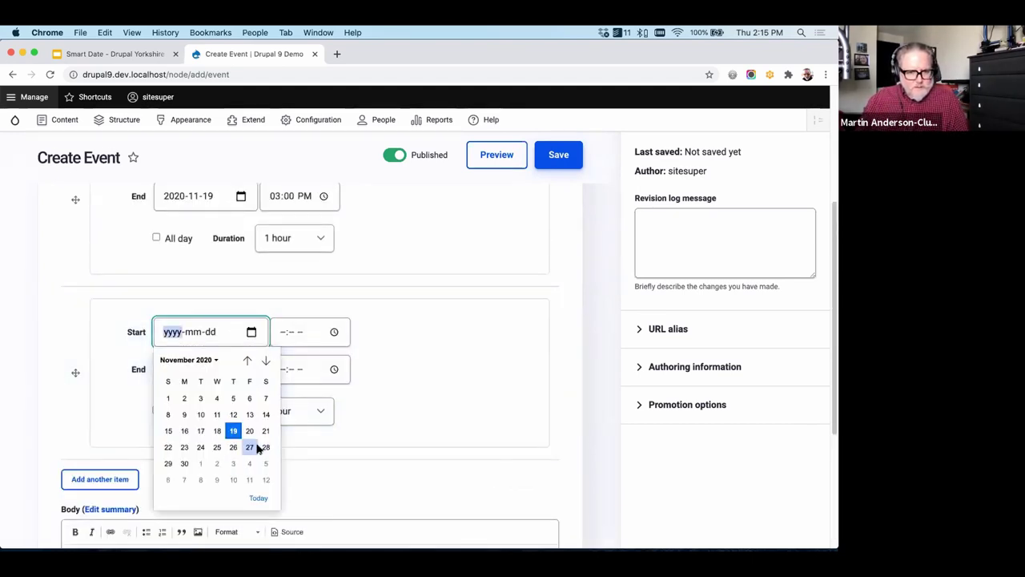
pyautogui.click(247, 428)
pyautogui.click(282, 333)
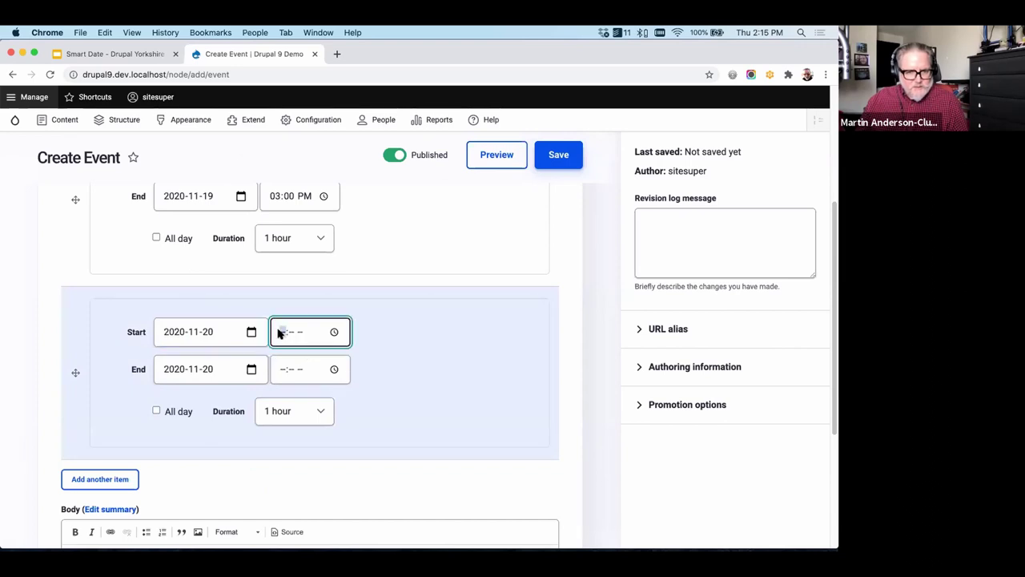
pyautogui.write('11:00a')
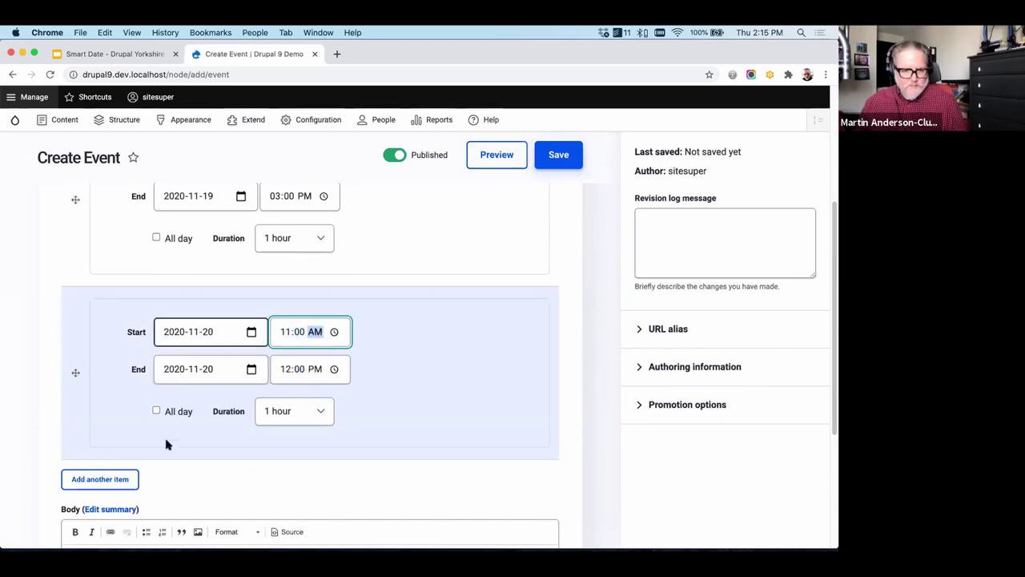
# Add a third When date starting on 2020-11-21 at 11:00 PM with the default duration
pyautogui.scroll(-1, 120, 465)
pyautogui.click(94, 470)
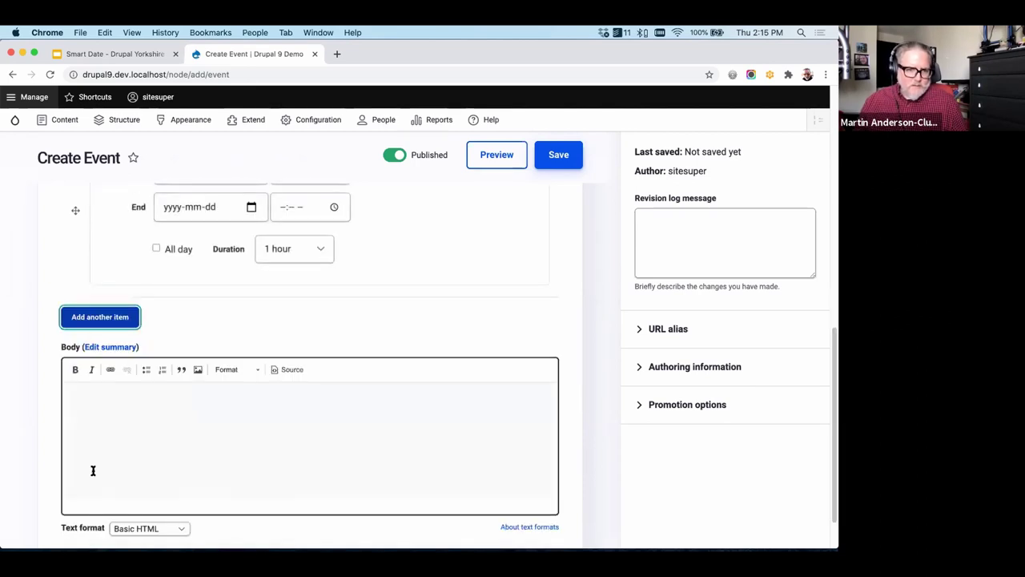
pyautogui.scroll(3, 206, 332)
pyautogui.click(253, 273)
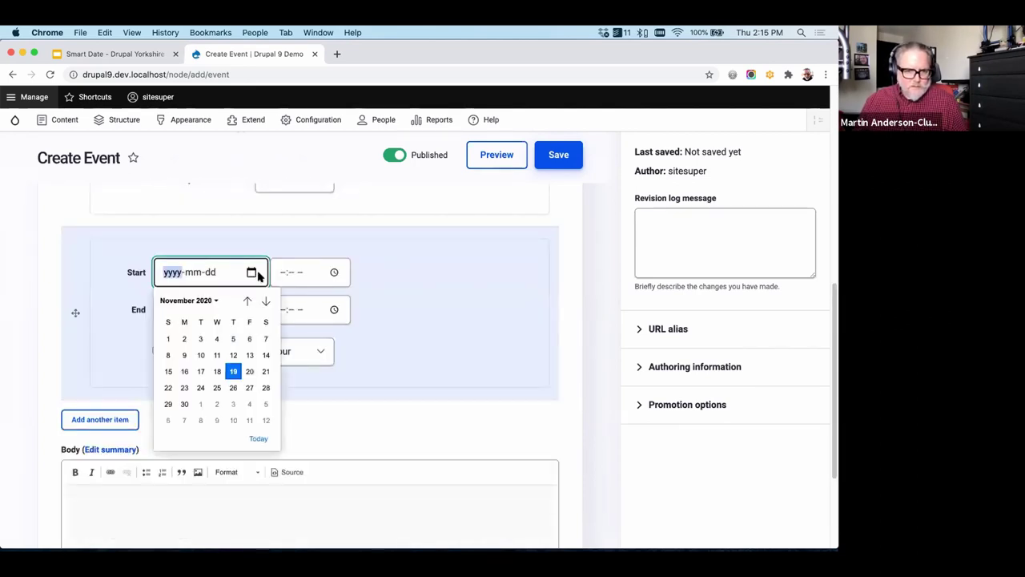
pyautogui.click(265, 371)
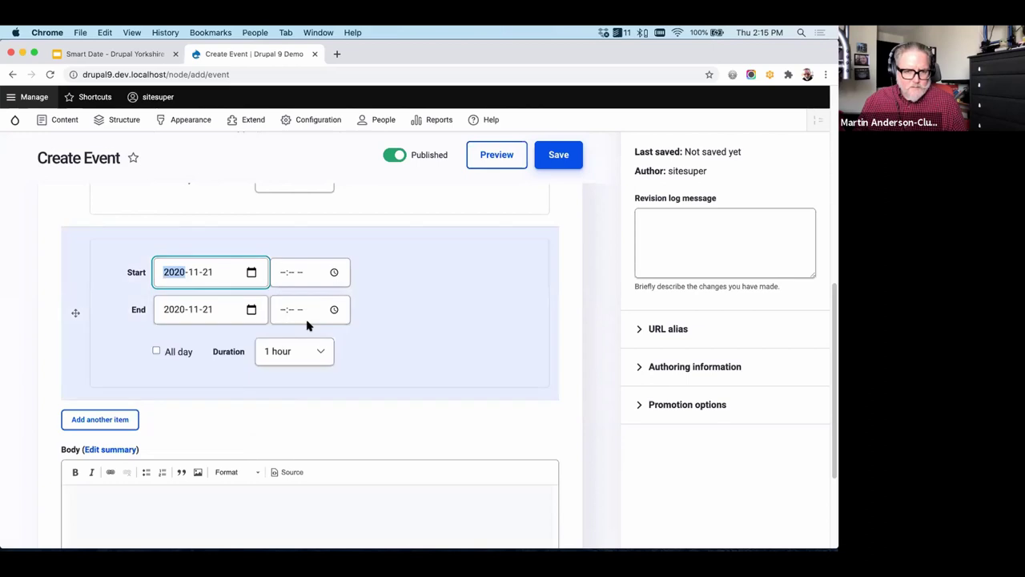
pyautogui.click(282, 276)
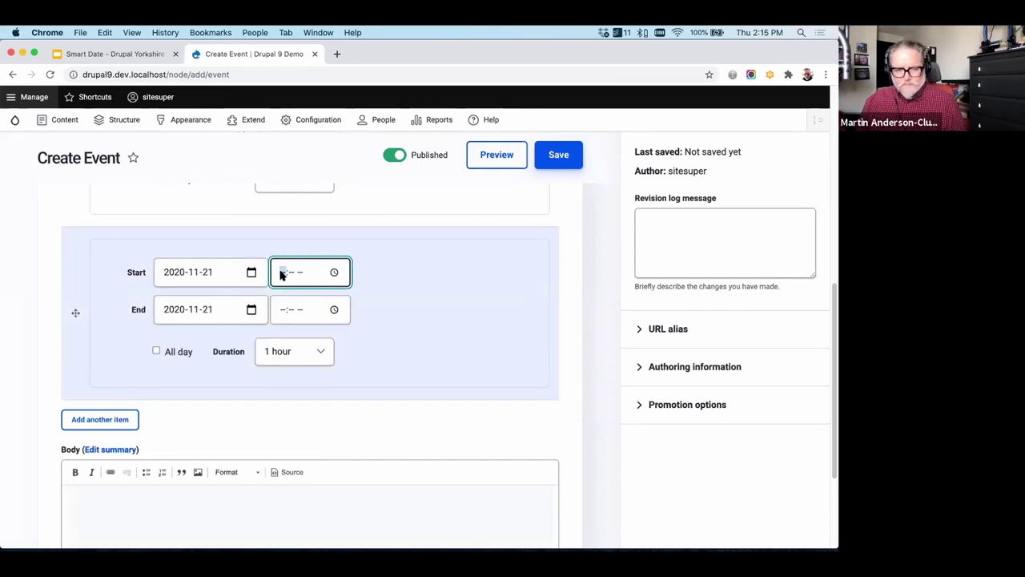
pyautogui.write('1')
pyautogui.write('00')
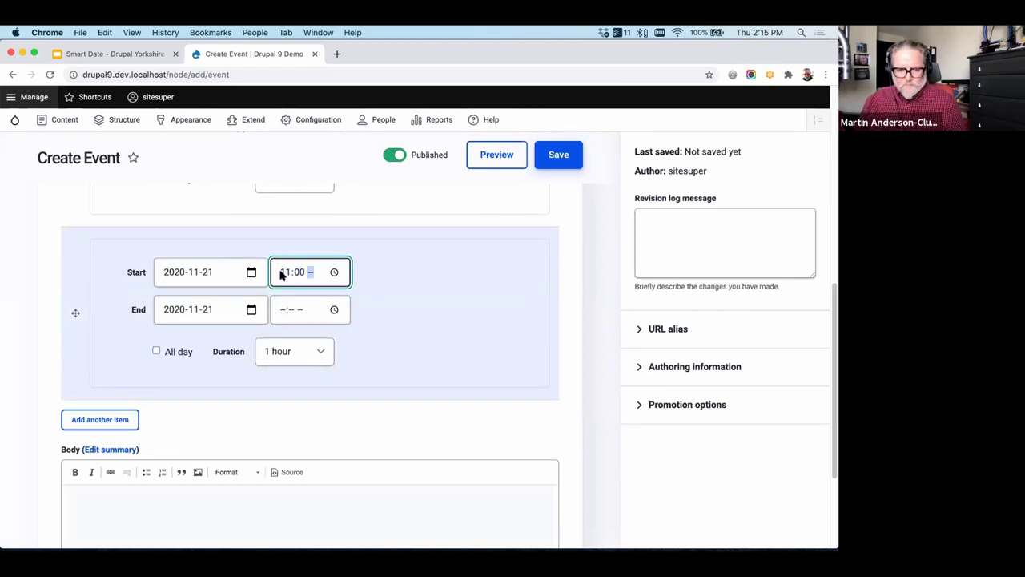
pyautogui.write('p')
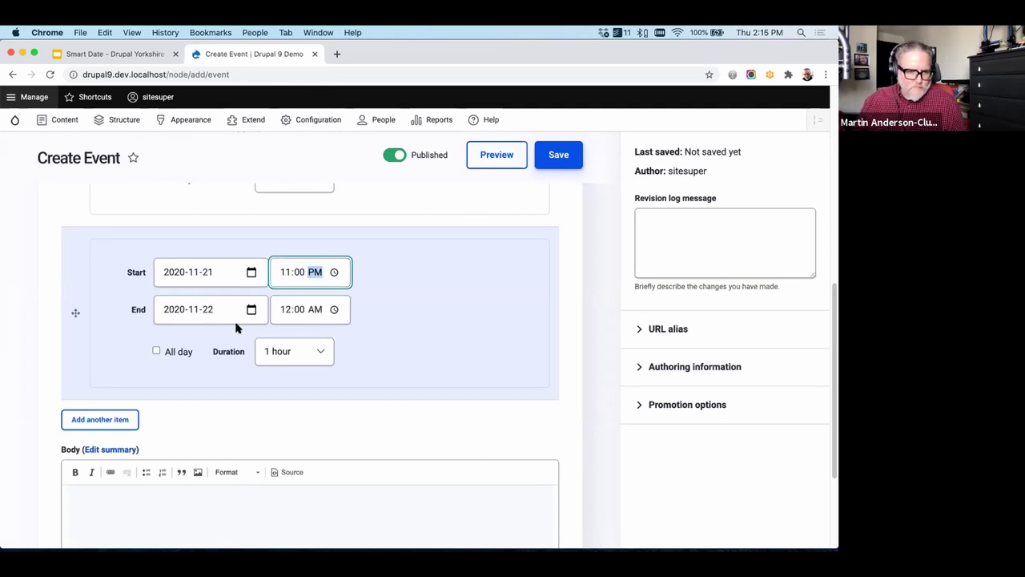
# Add a fourth When date running from 2020-11-23 to 2020-11-24 and mark it as all day
pyautogui.scroll(-1, 236, 327)
pyautogui.click(99, 362)
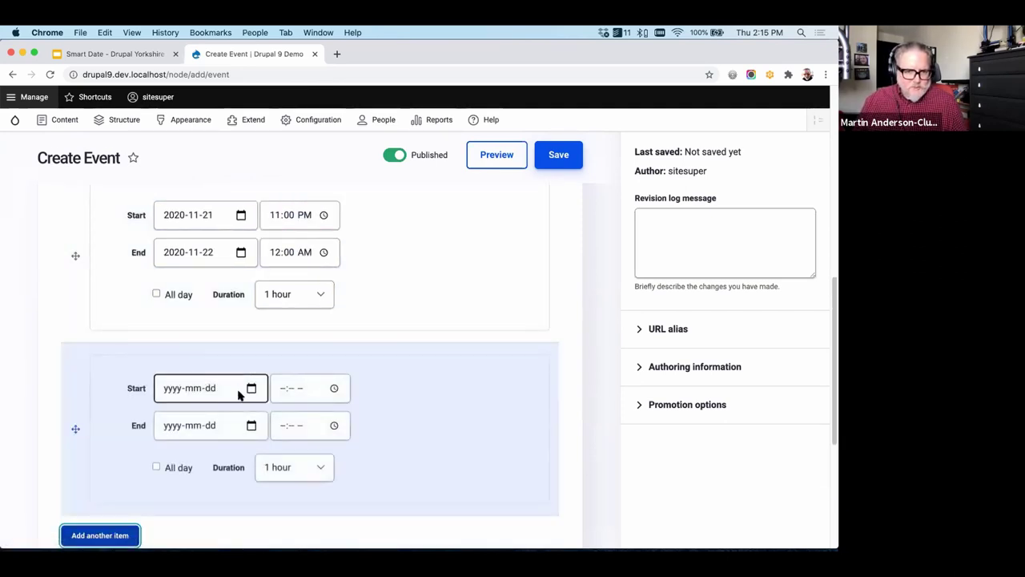
pyautogui.click(252, 388)
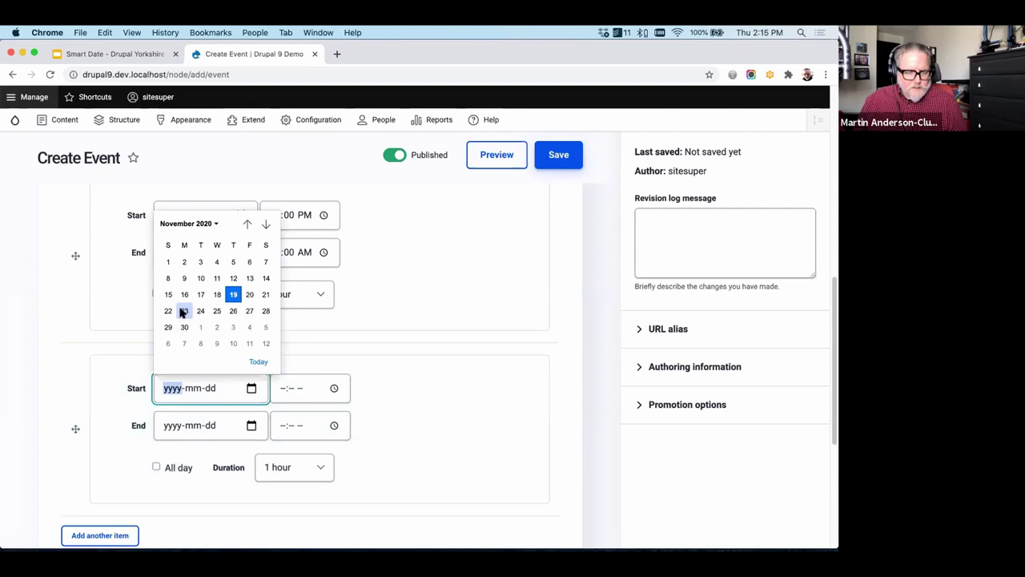
pyautogui.click(185, 310)
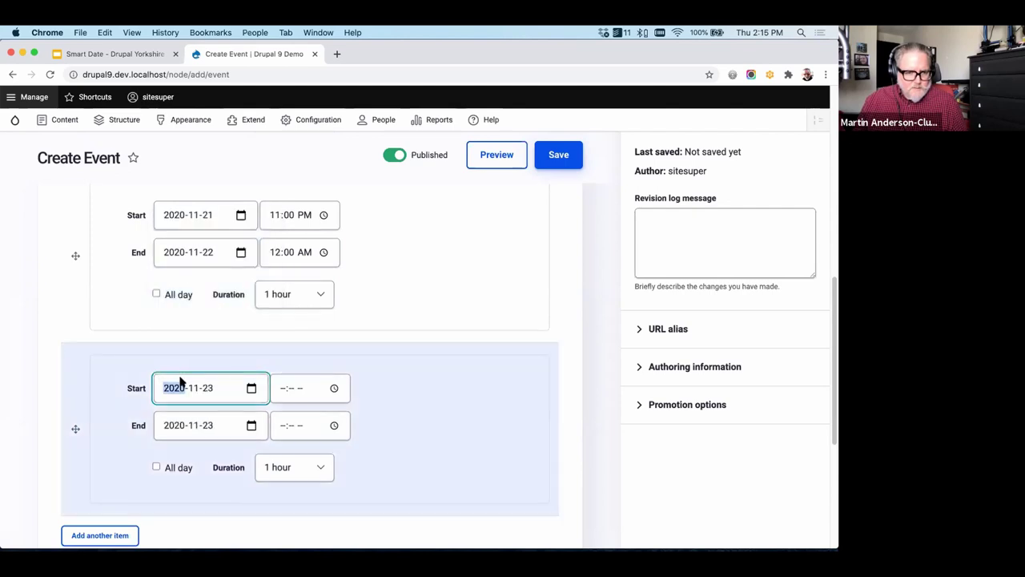
pyautogui.click(251, 425)
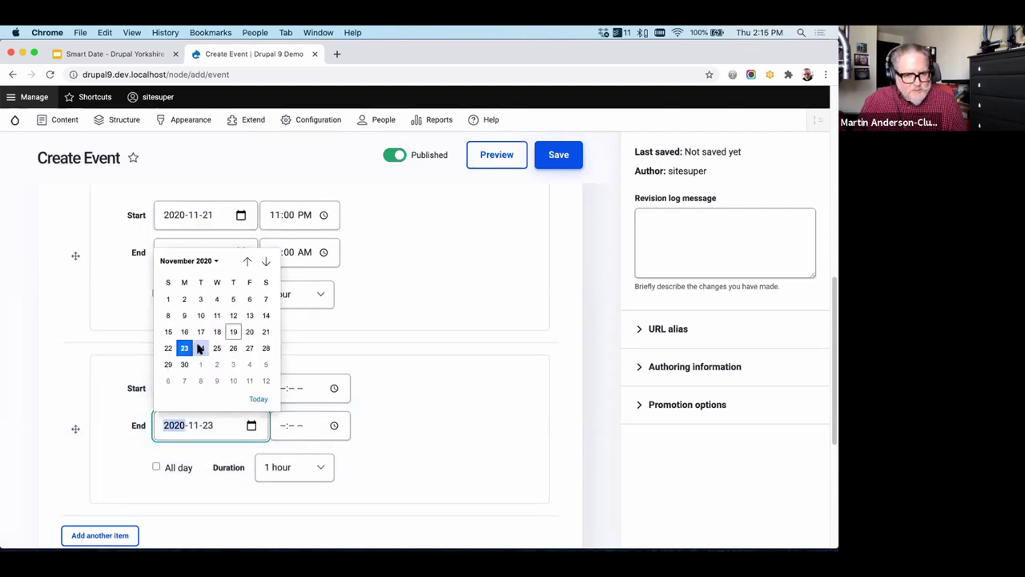
pyautogui.click(200, 347)
pyautogui.click(182, 466)
# Add a fifth When date running from 2020-11-30 to 2020-12-01 and mark it as all day
pyautogui.scroll(-5, 192, 401)
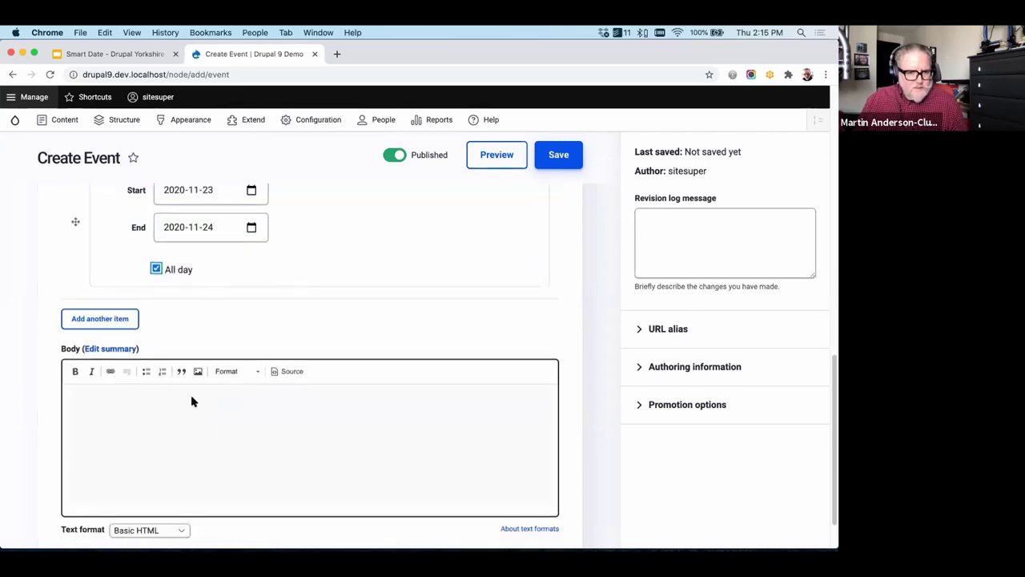
pyautogui.scroll(1, 192, 401)
pyautogui.click(110, 338)
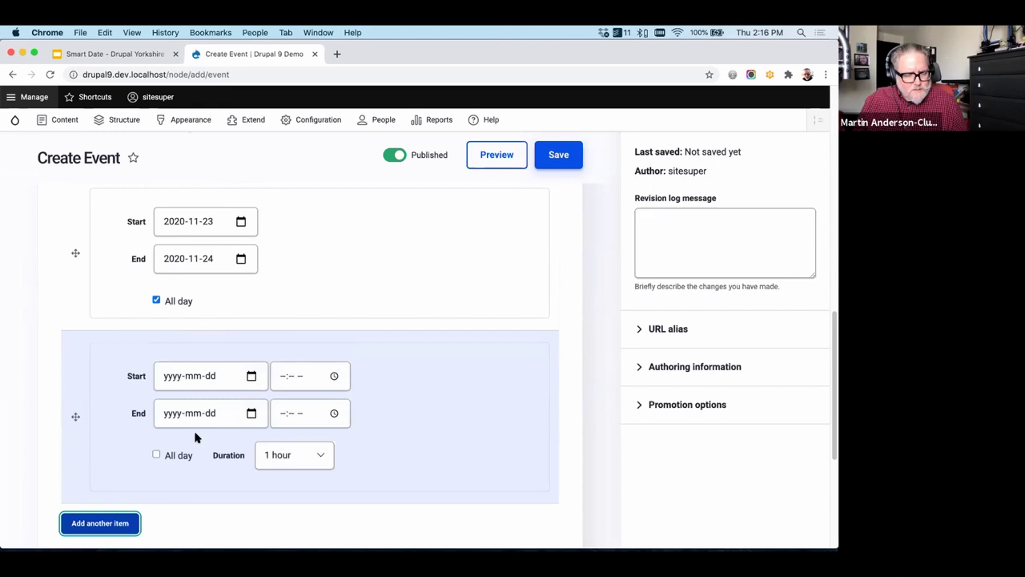
pyautogui.click(250, 374)
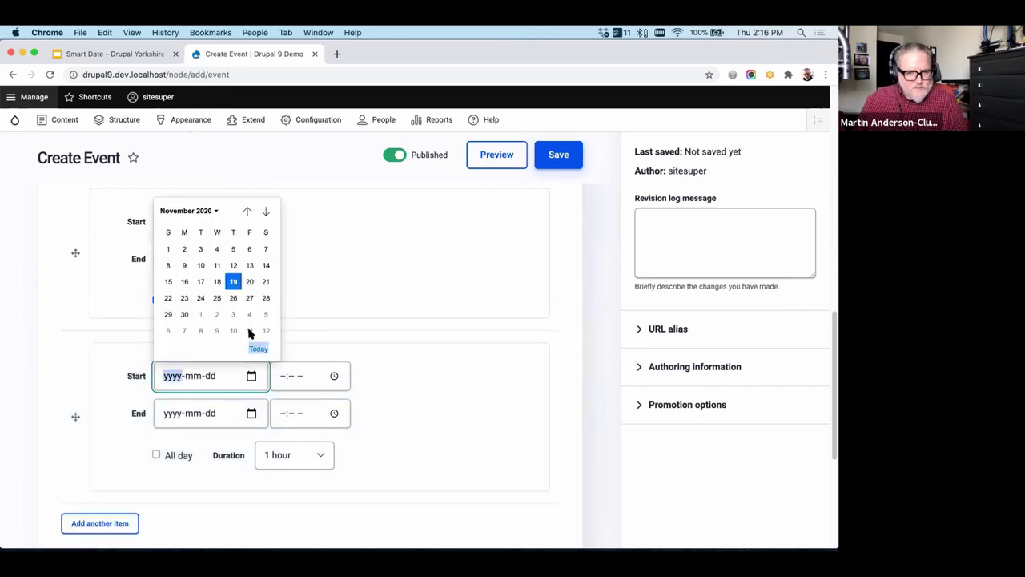
pyautogui.click(184, 315)
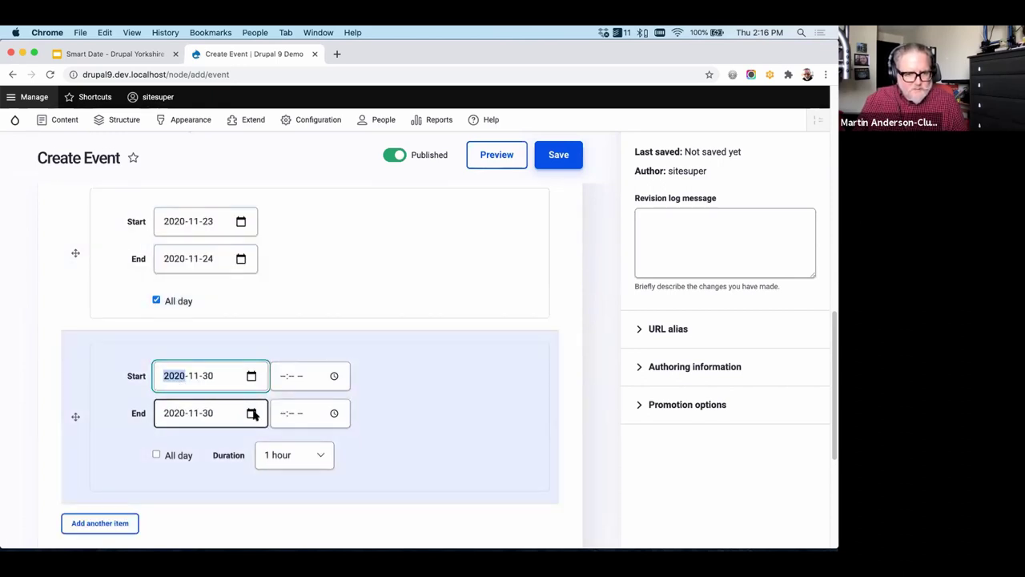
pyautogui.click(255, 412)
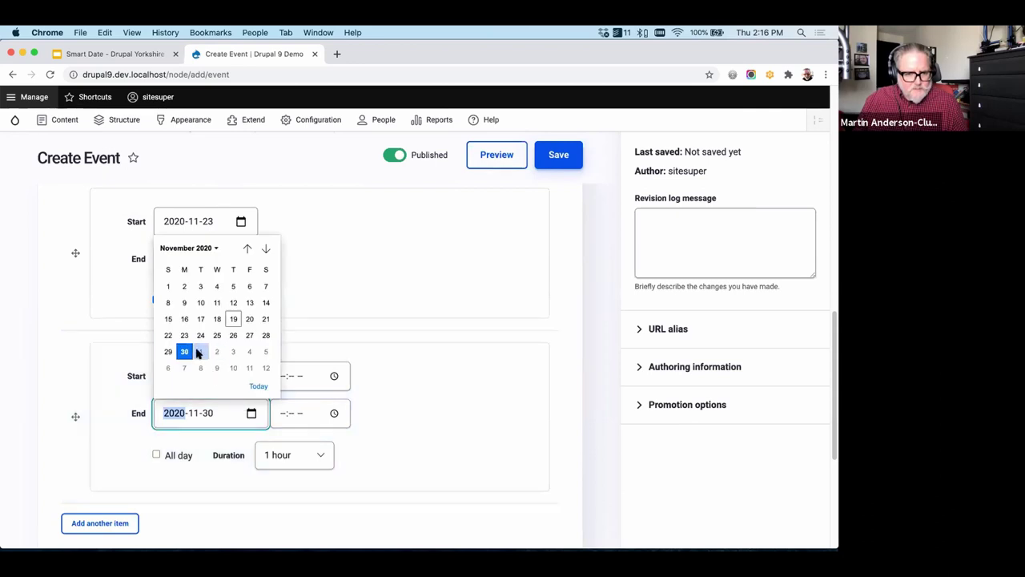
pyautogui.click(201, 353)
pyautogui.click(187, 456)
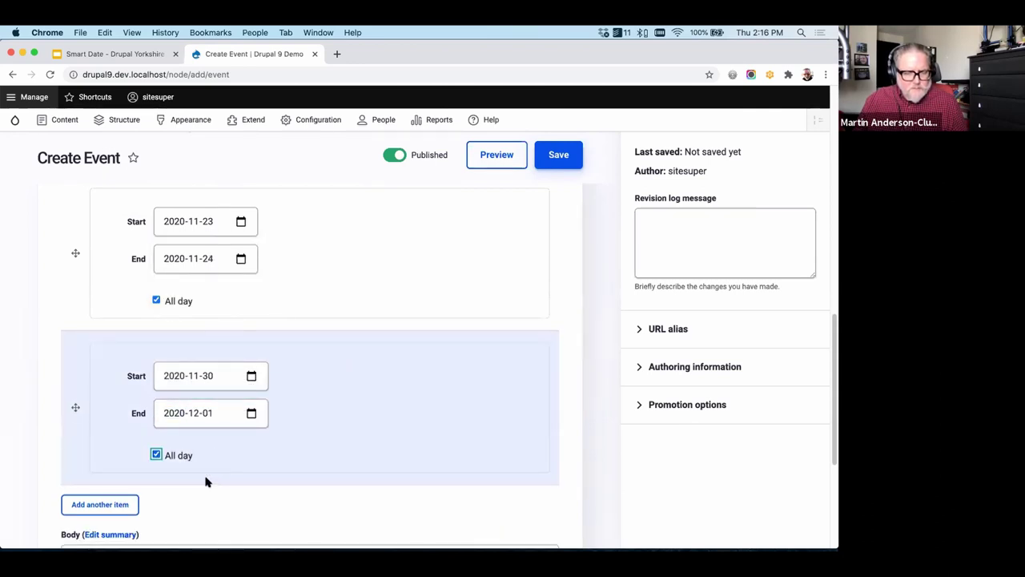
# Save the event and highlight the All day text of the Nov 23 – Nov 24 date on its page
pyautogui.click(551, 156)
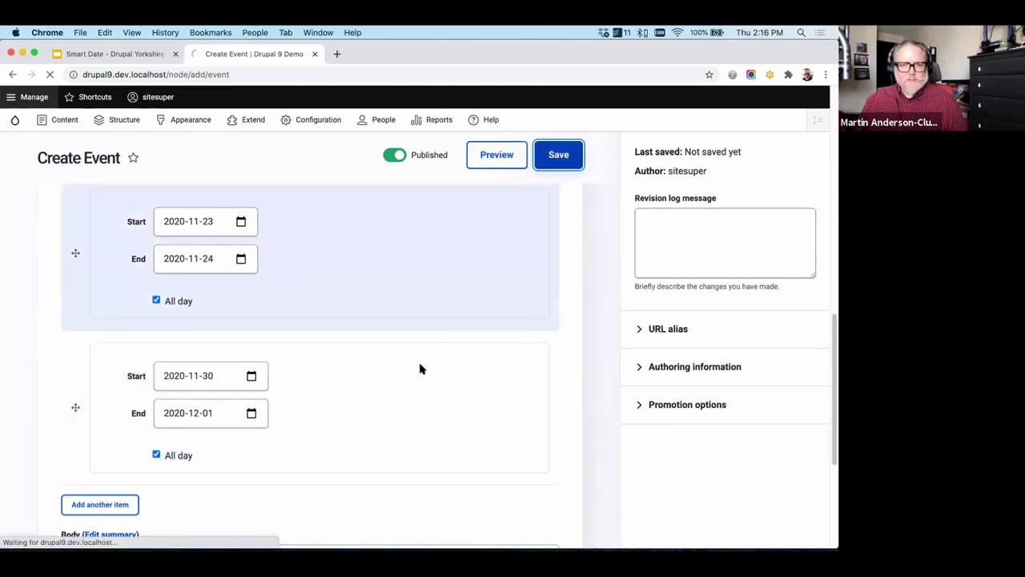
pyautogui.scroll(-5, 403, 383)
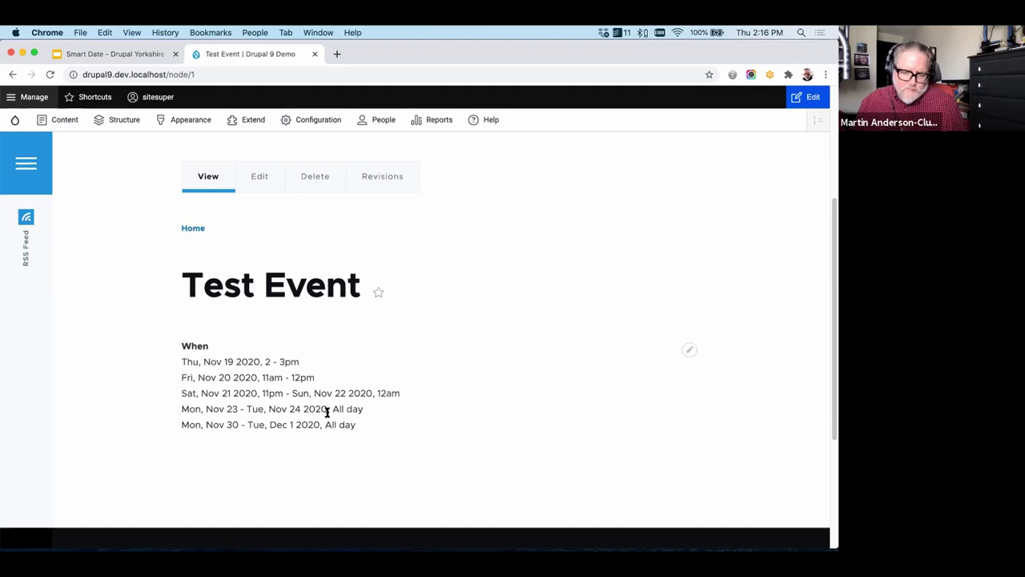
pyautogui.moveTo(333, 408); pyautogui.dragTo(363, 409)
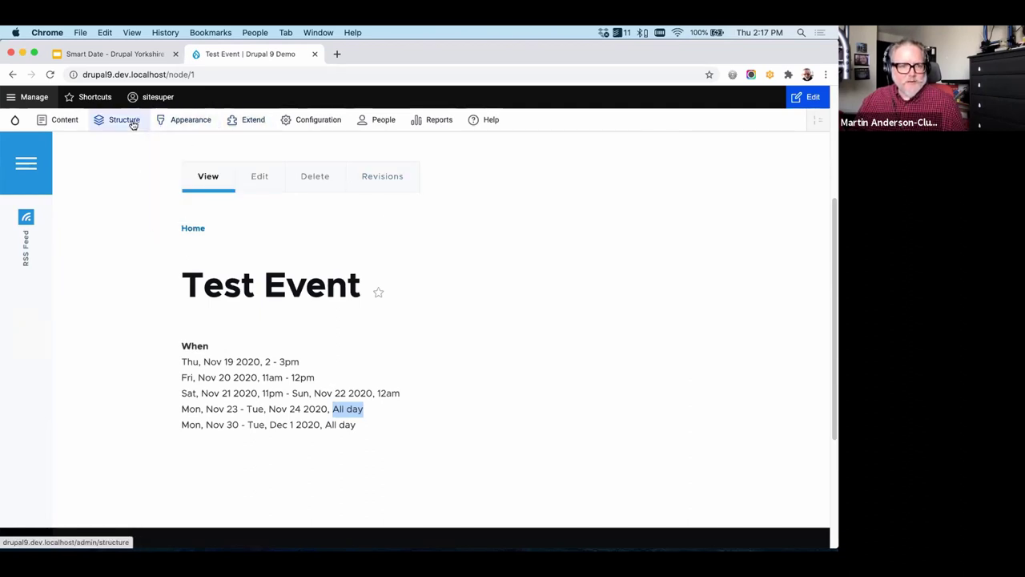
# Open the display management page of the Event content type in a new browser tab
pyautogui.moveTo(124, 120)
pyautogui.moveTo(125, 223)
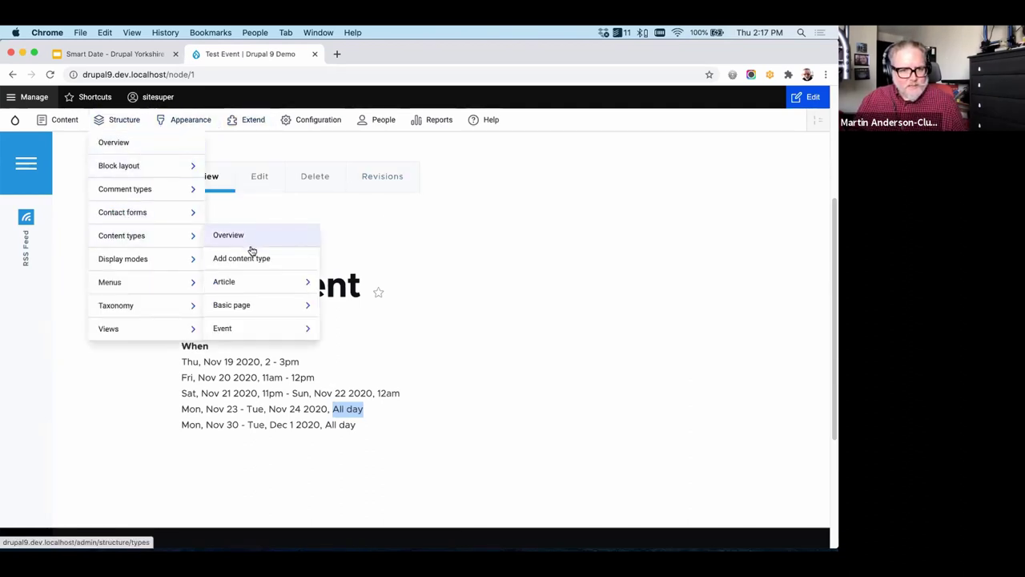
pyautogui.moveTo(312, 329)
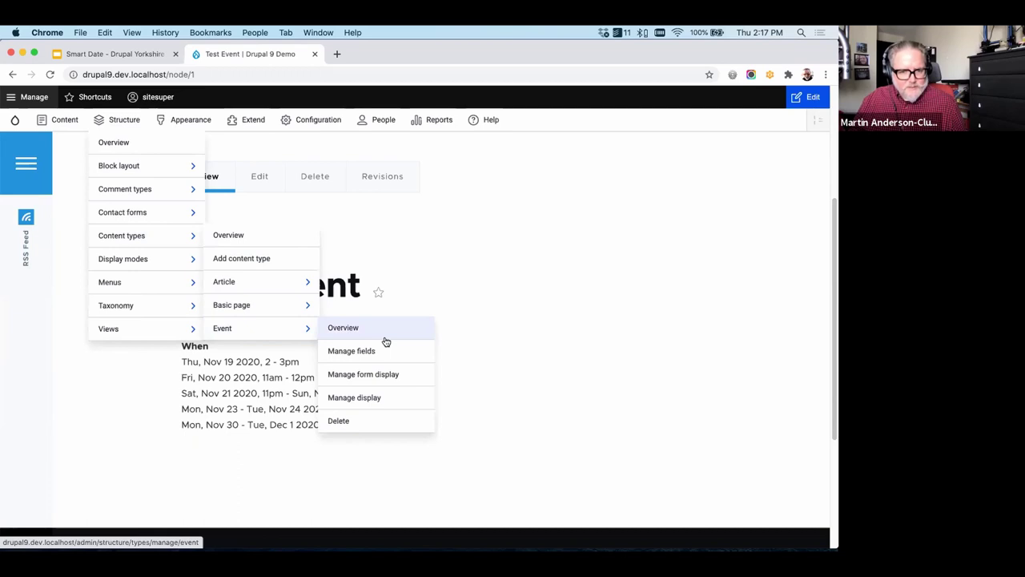
pyautogui.click(373, 396)
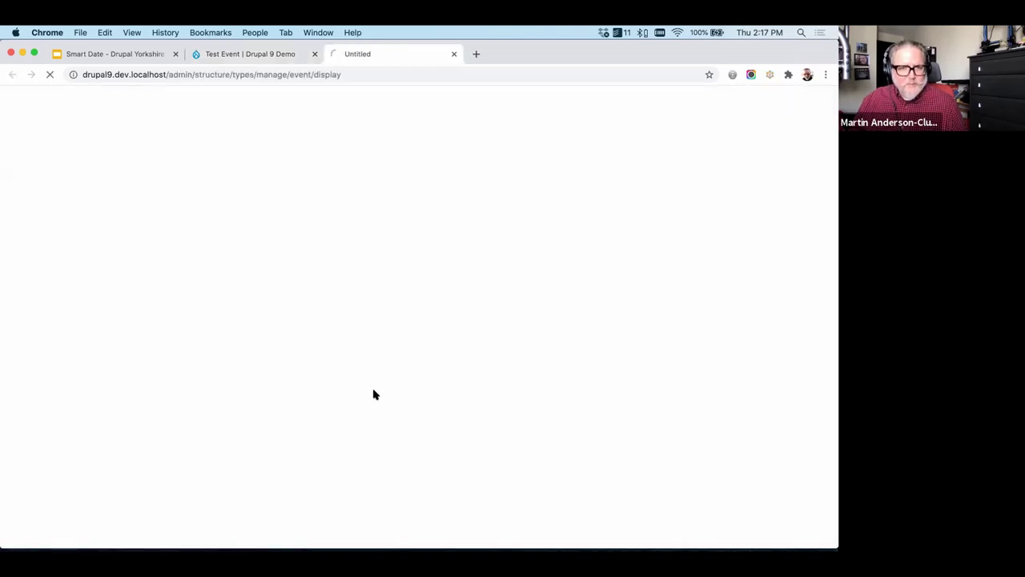
# Set the When field's Smart Date Format to Compact in its formatter settings and save the Event display
pyautogui.scroll(-5, 382, 360)
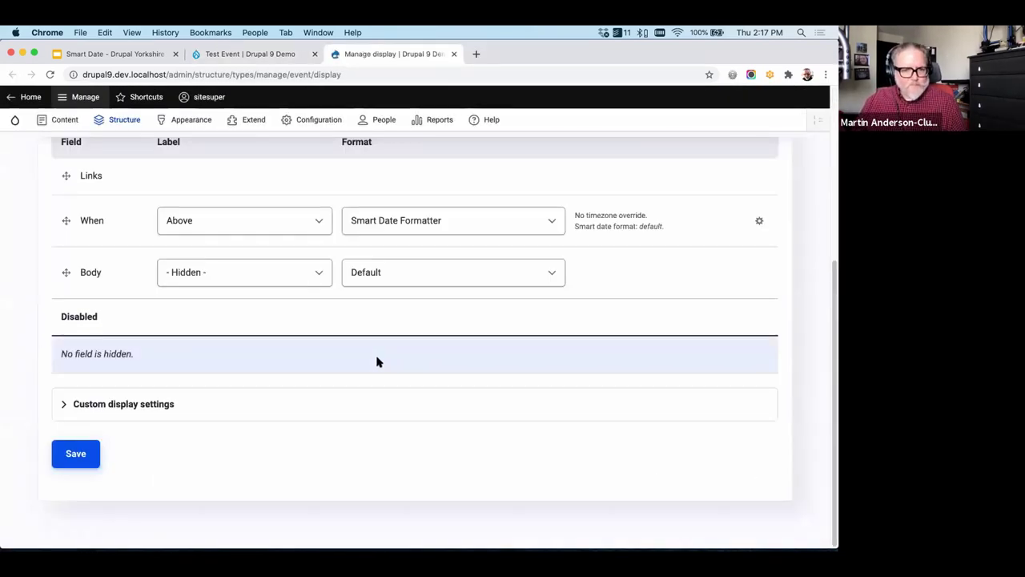
pyautogui.click(757, 221)
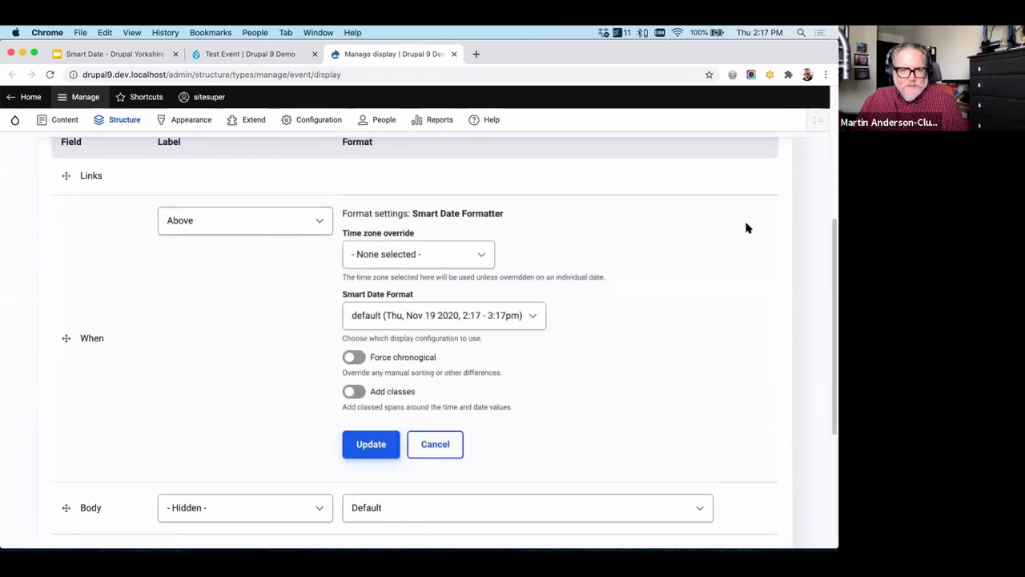
pyautogui.click(477, 314)
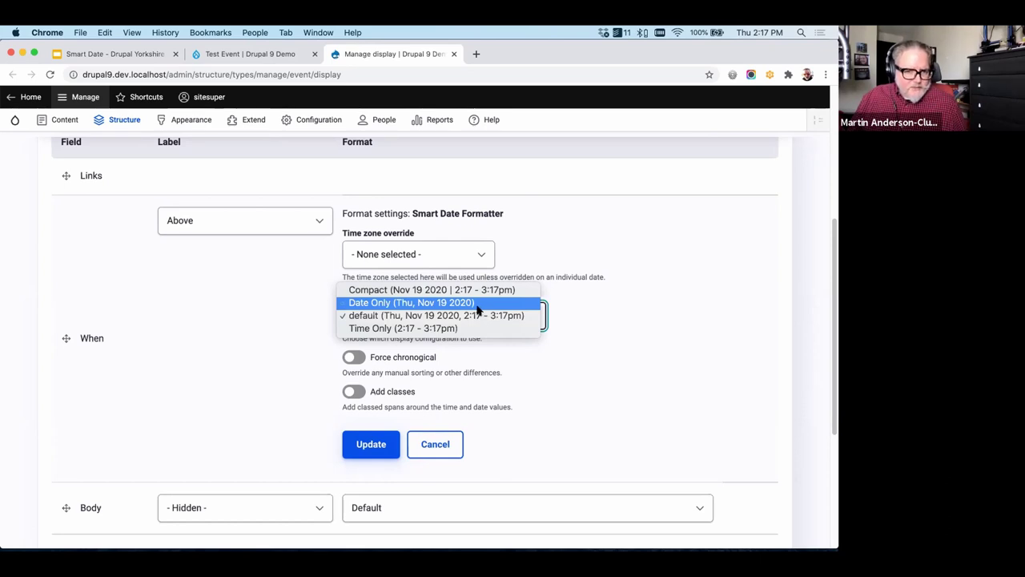
pyautogui.click(484, 290)
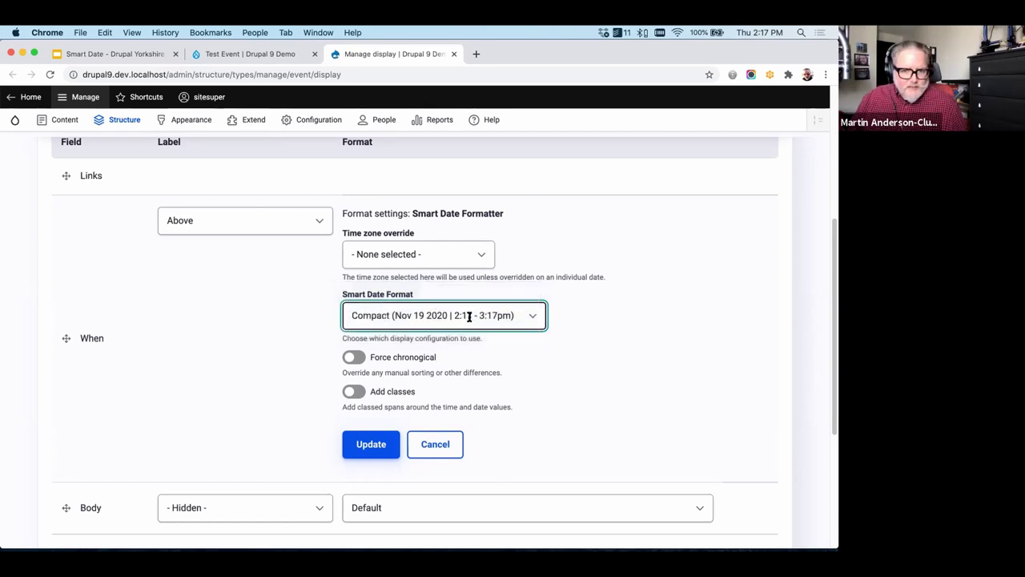
pyautogui.click(370, 446)
pyautogui.click(64, 462)
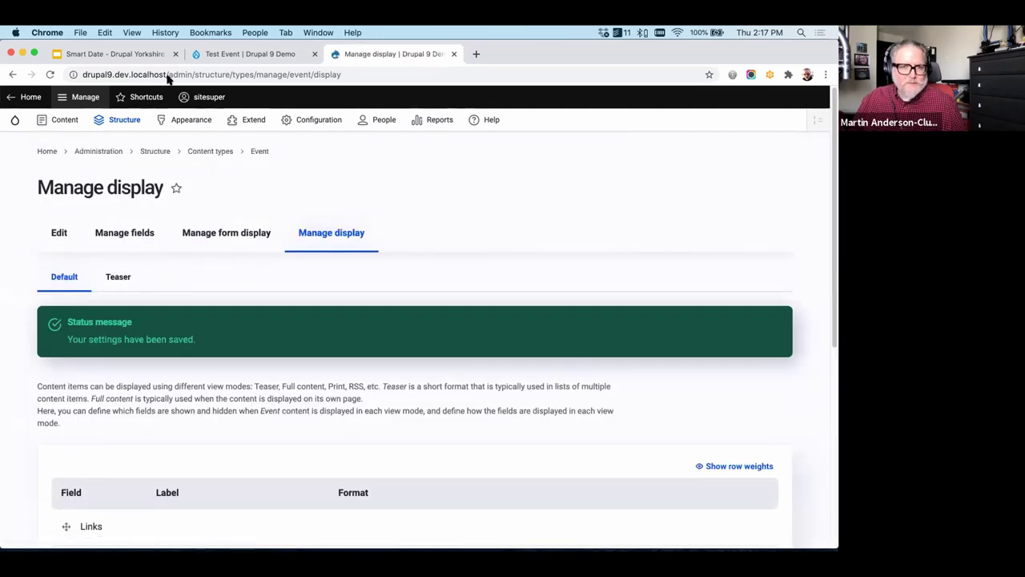
# Reload the Test Event page and review how its When dates are displayed
pyautogui.click(245, 54)
pyautogui.press('super+r')
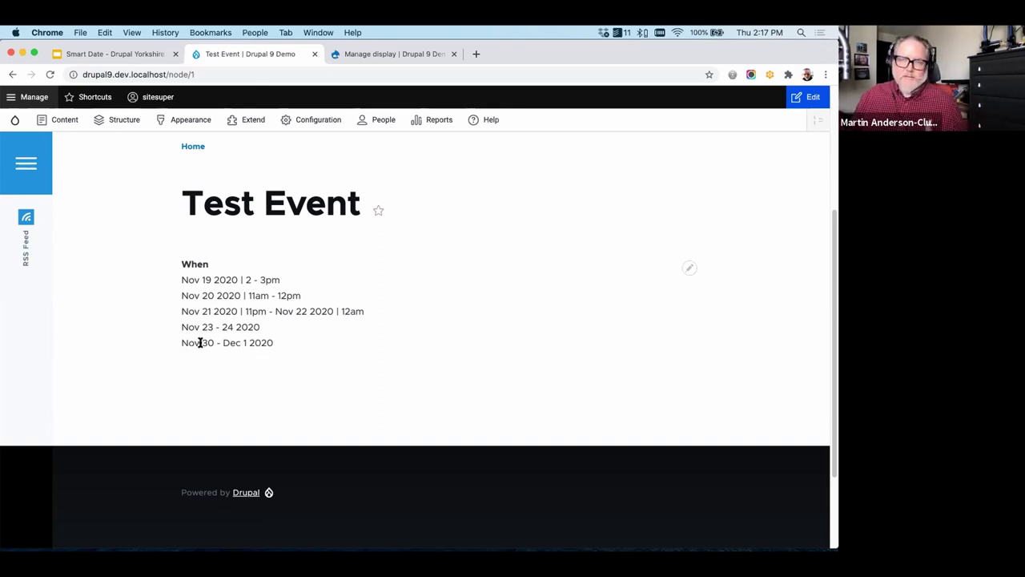
pyautogui.scroll(2, 430, 352)
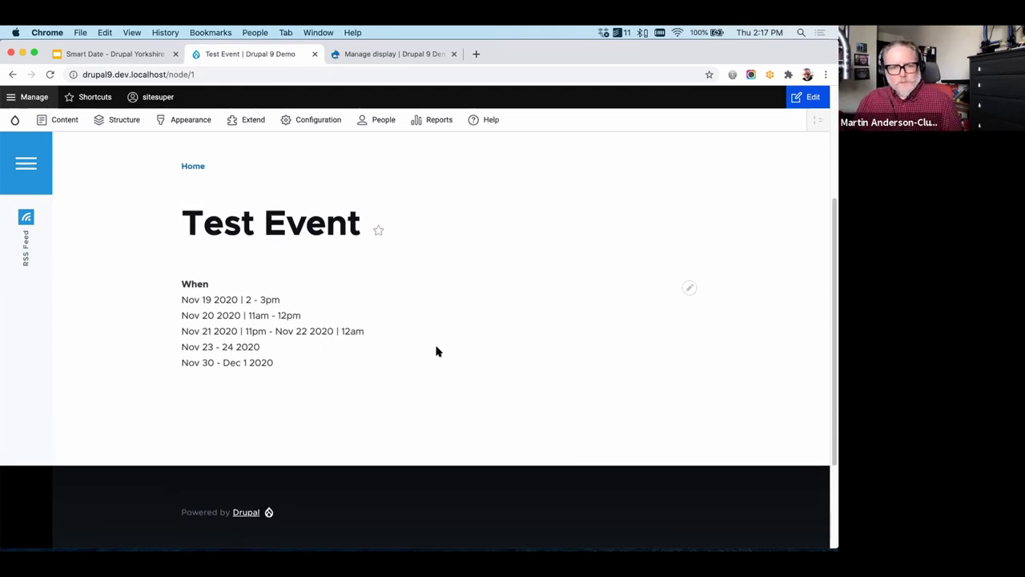
pyautogui.scroll(3, 435, 350)
# Go to the site's Smart date formats and open the default format for editing
pyautogui.click(402, 54)
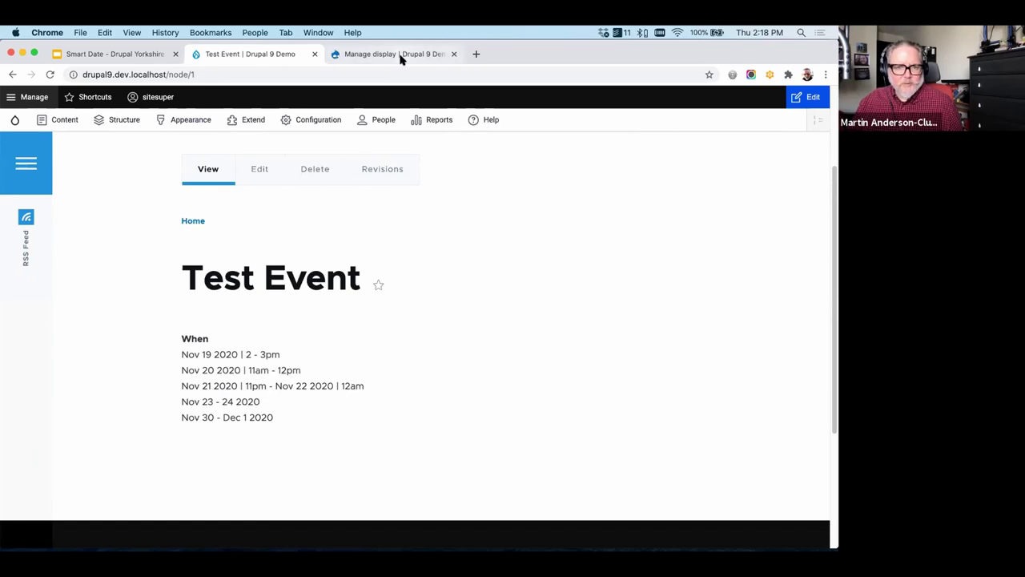
pyautogui.moveTo(342, 122)
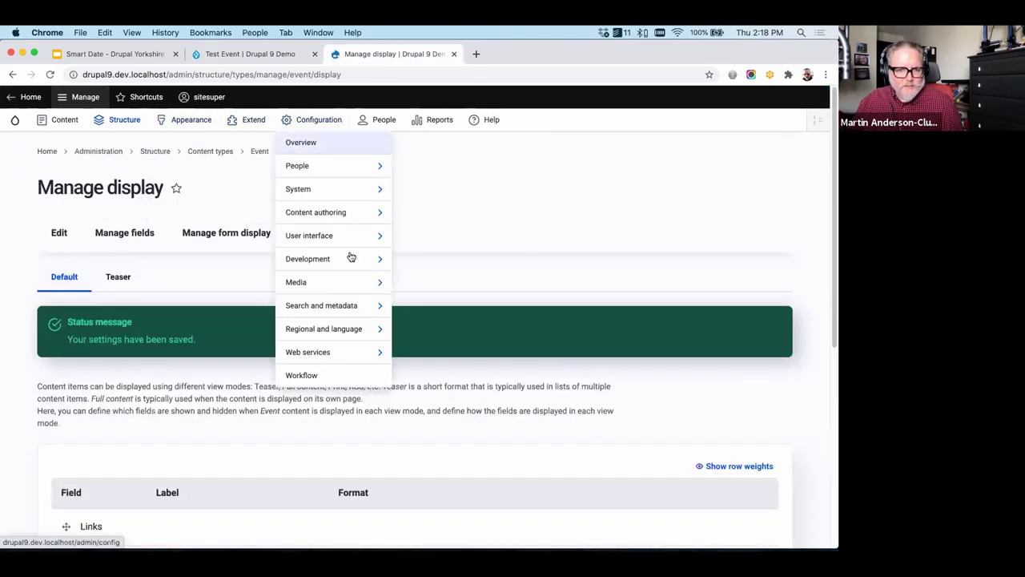
pyautogui.moveTo(340, 304)
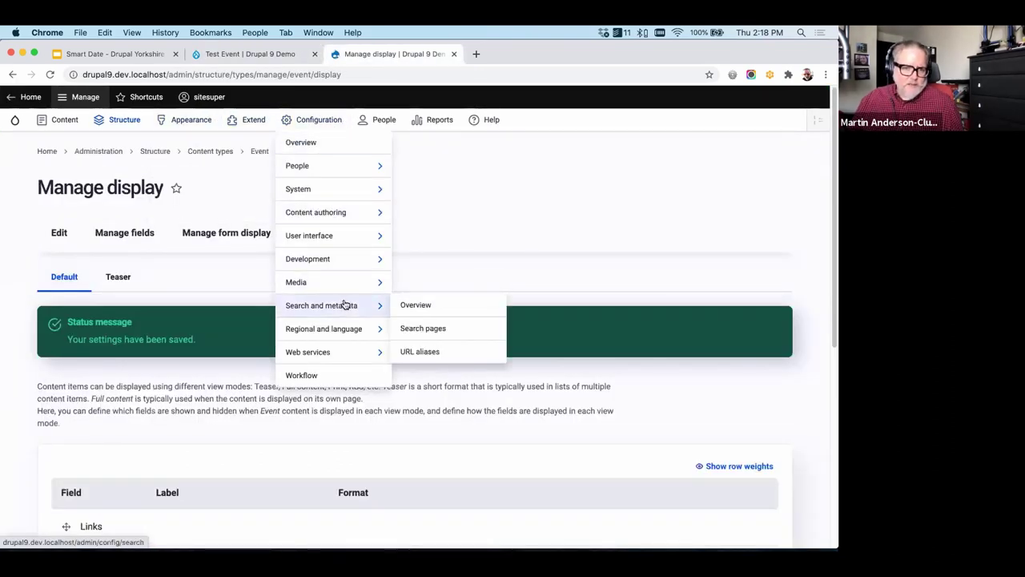
pyautogui.moveTo(331, 328)
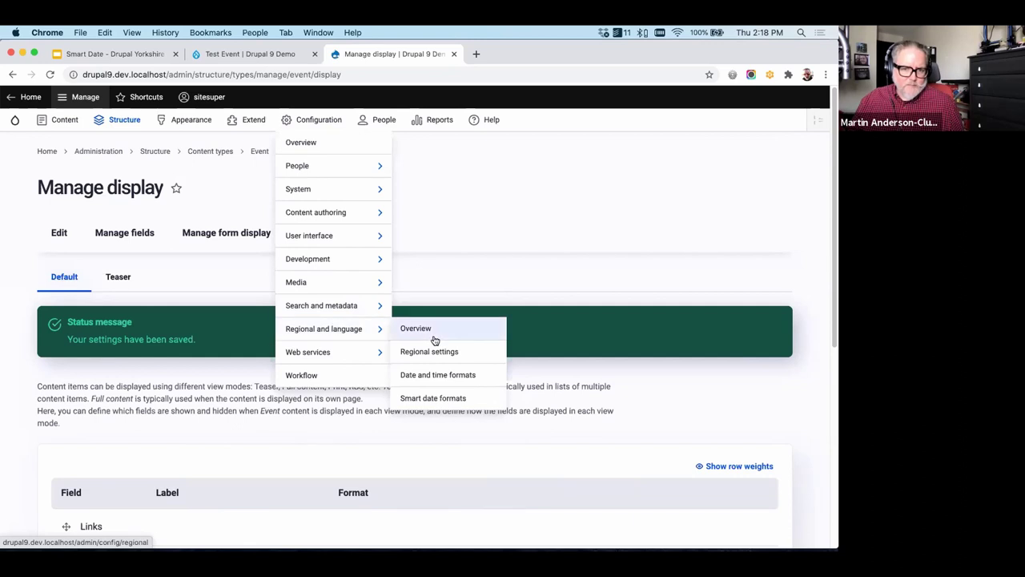
pyautogui.click(430, 398)
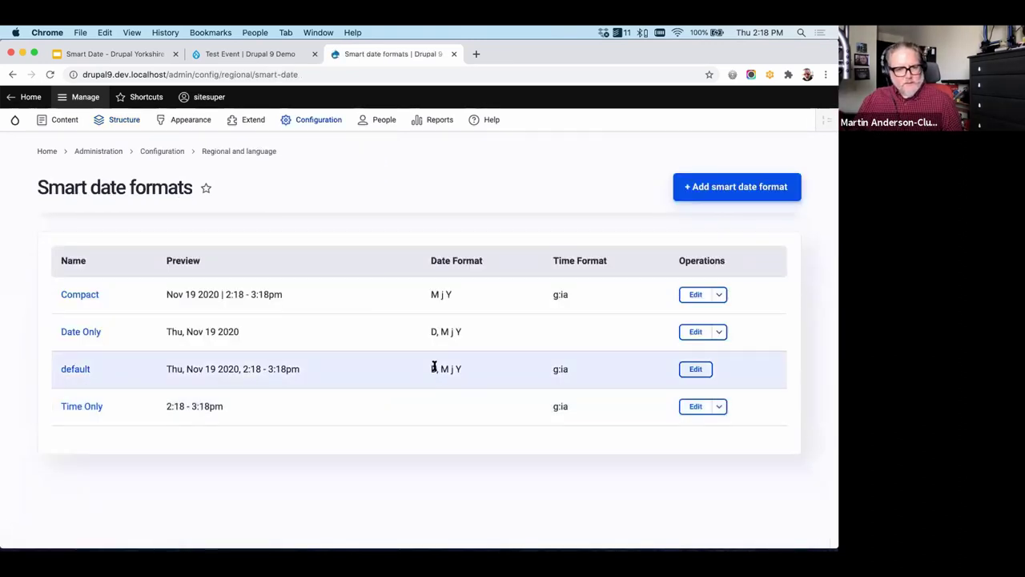
pyautogui.click(695, 369)
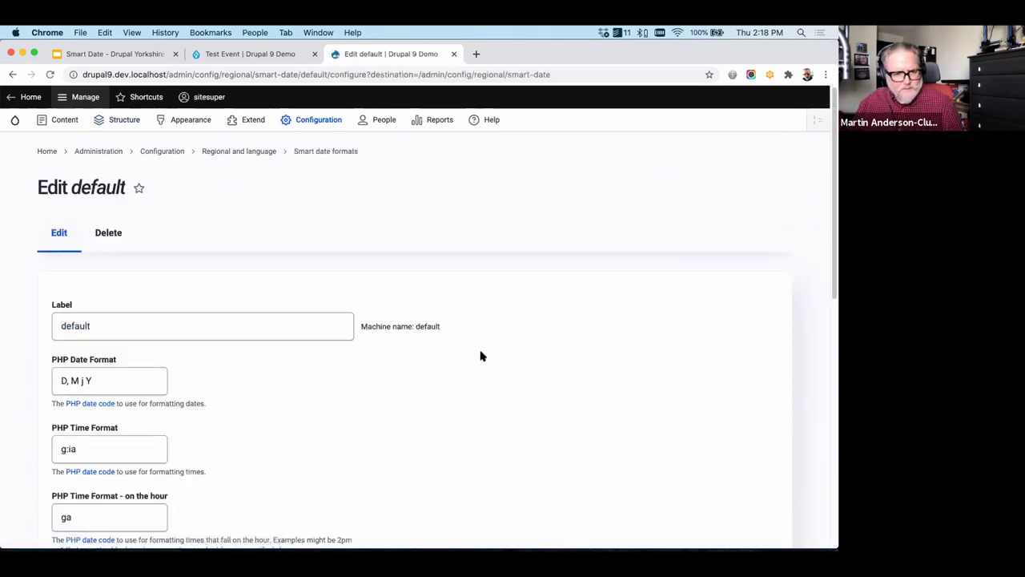
# Examine the default format's PHP Date Format, PHP Time Format and on-the-hour time format settings
pyautogui.scroll(-4, 481, 355)
pyautogui.click(101, 235)
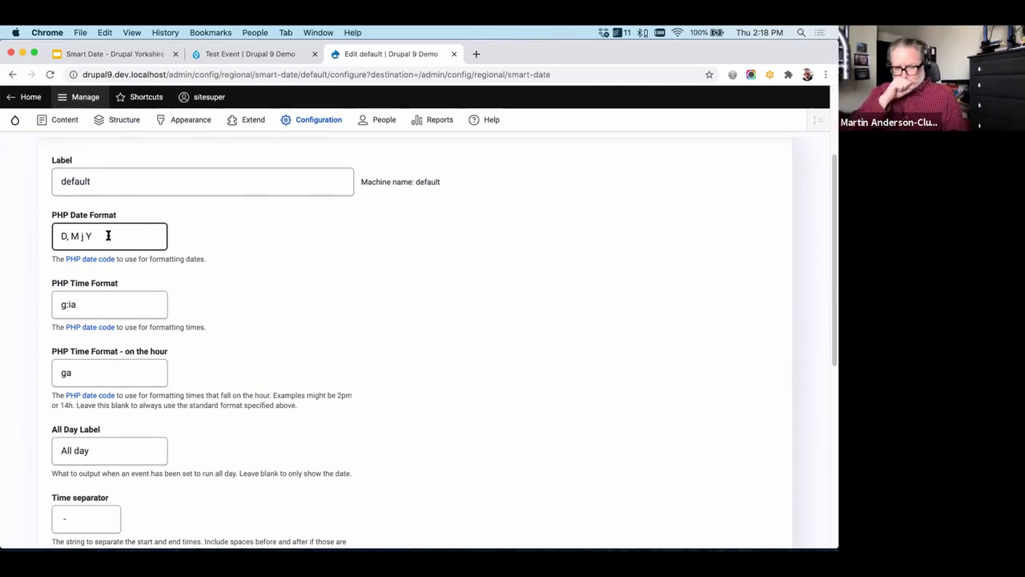
pyautogui.click(344, 228)
pyautogui.click(121, 235)
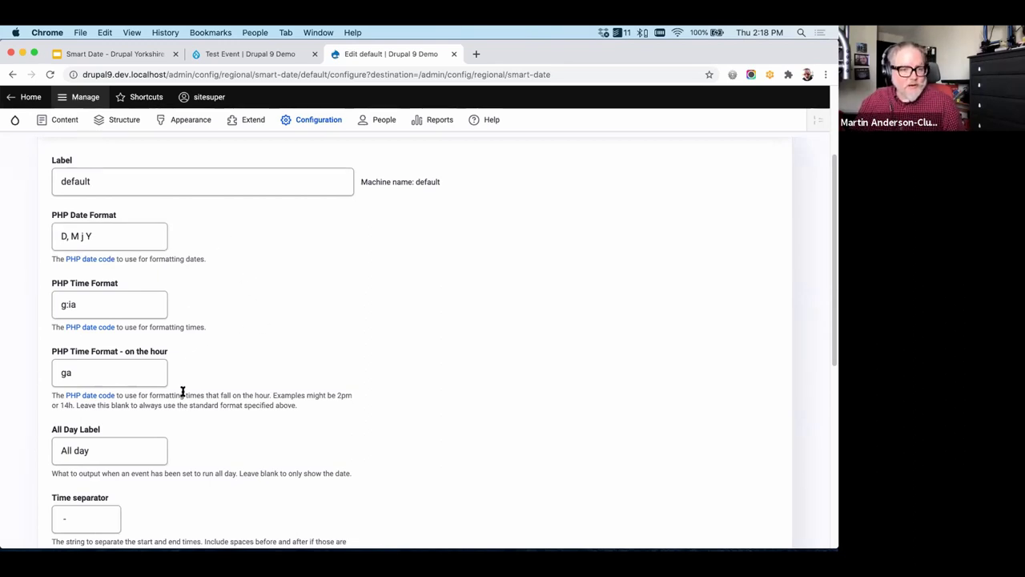
pyautogui.click(112, 372)
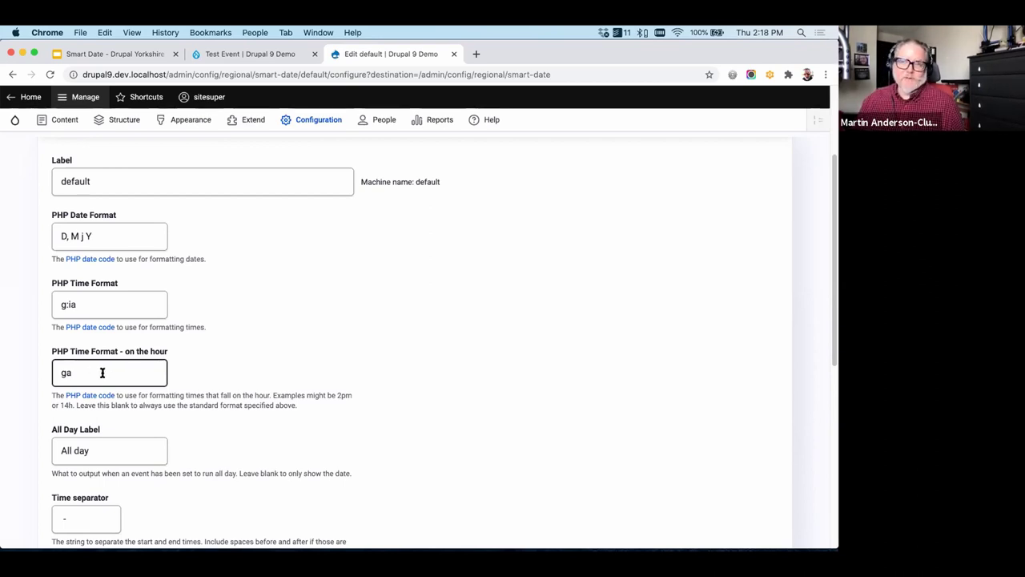
pyautogui.click(42, 353)
pyautogui.click(63, 375)
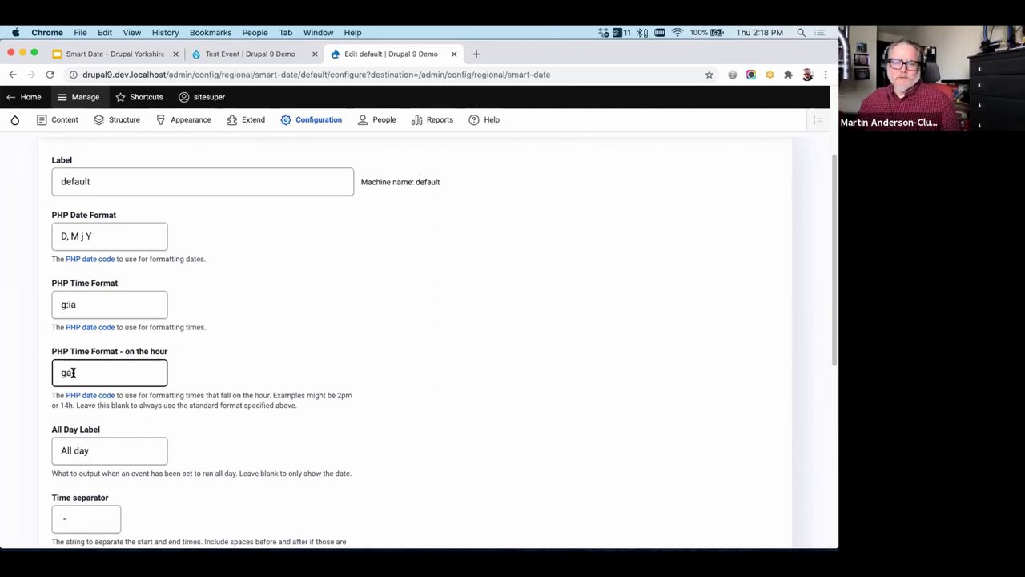
pyautogui.click(66, 354)
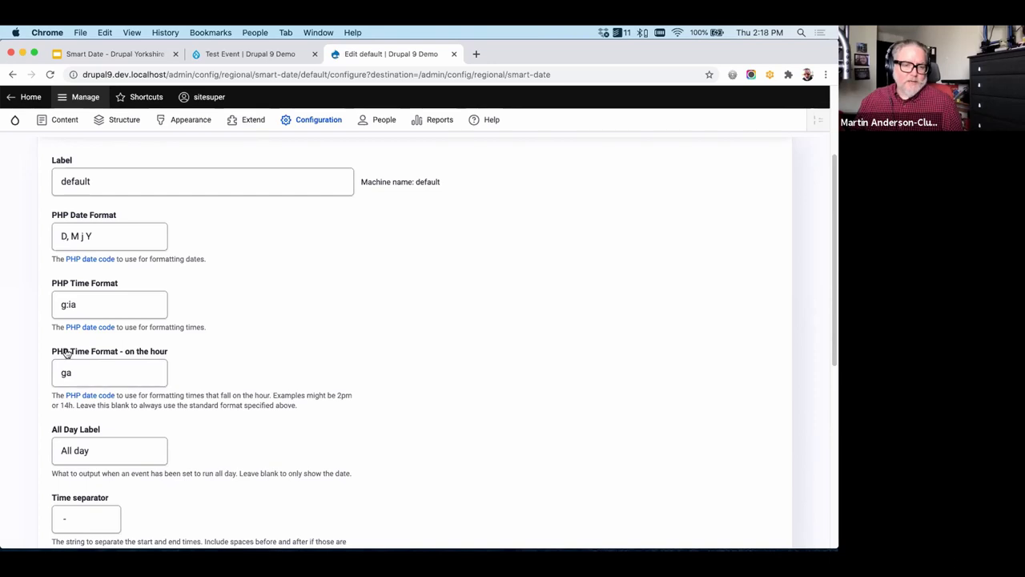
pyautogui.click(106, 381)
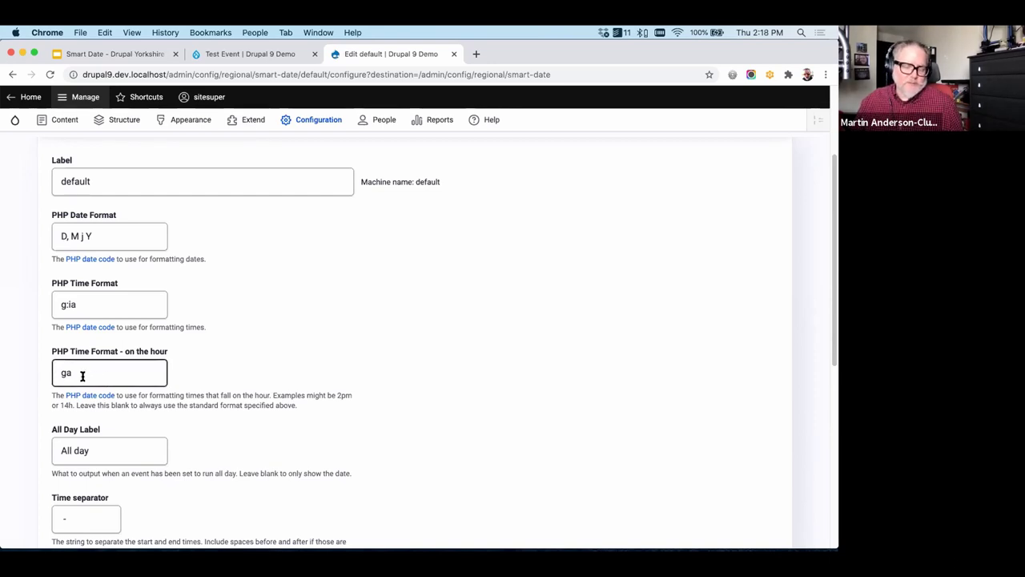
pyautogui.click(101, 394)
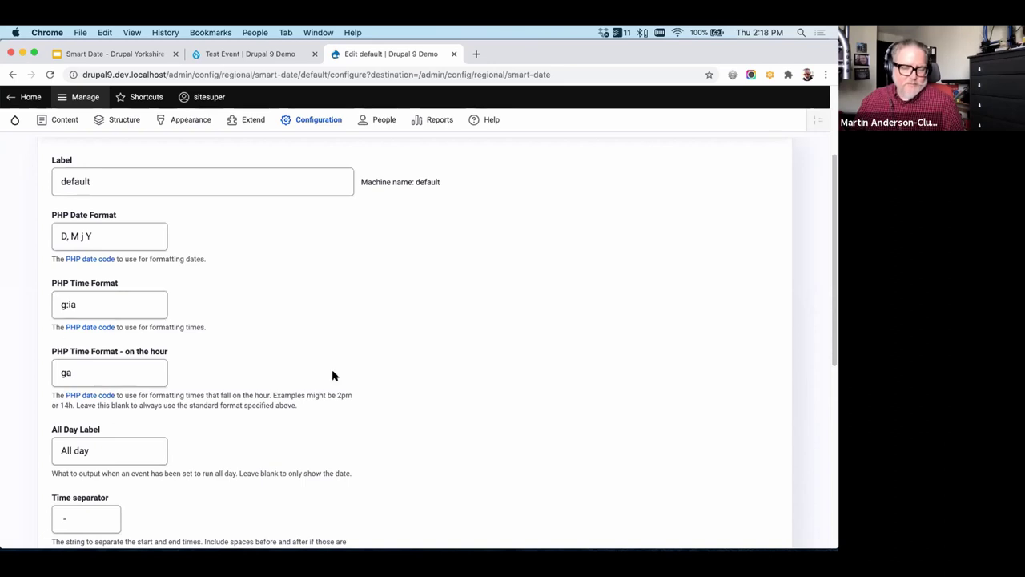
# Examine the default format's All Day Label, separator, date/time join, First part shown, output duplication and Site Time display settings
pyautogui.scroll(-2, 424, 409)
pyautogui.scroll(-1, 453, 459)
pyautogui.click(115, 364)
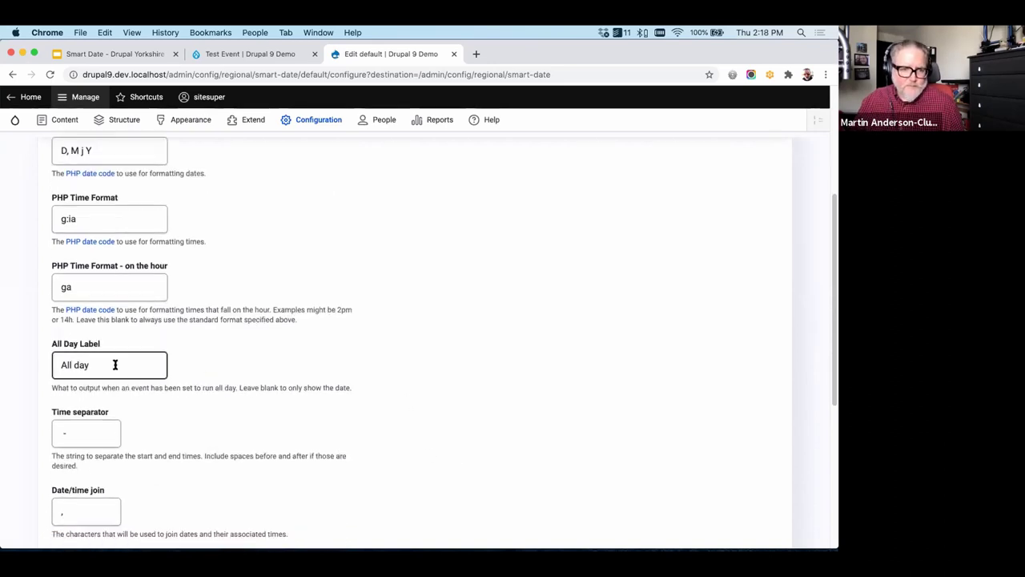
pyautogui.doubleClick(115, 364)
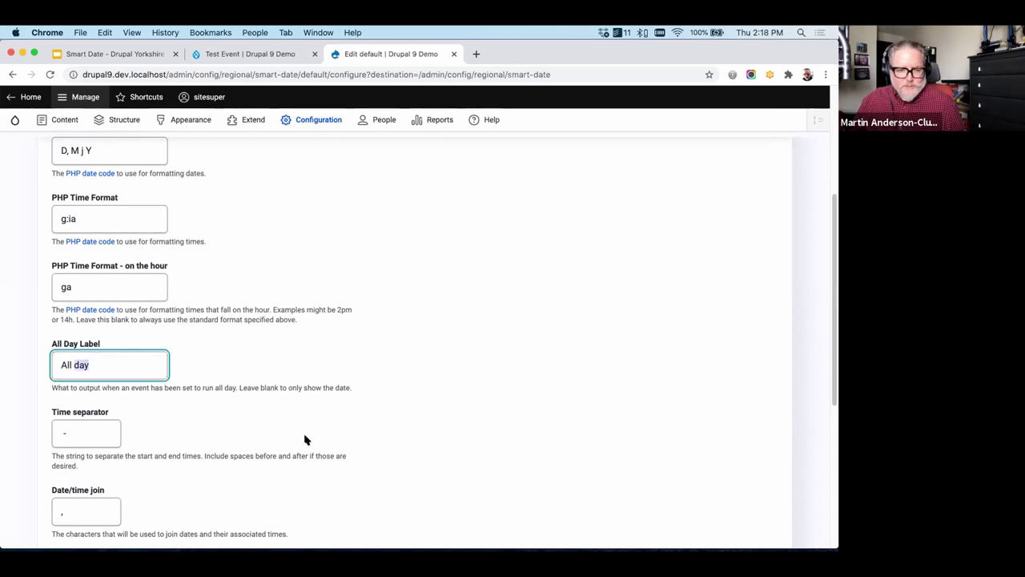
pyautogui.scroll(-2, 201, 393)
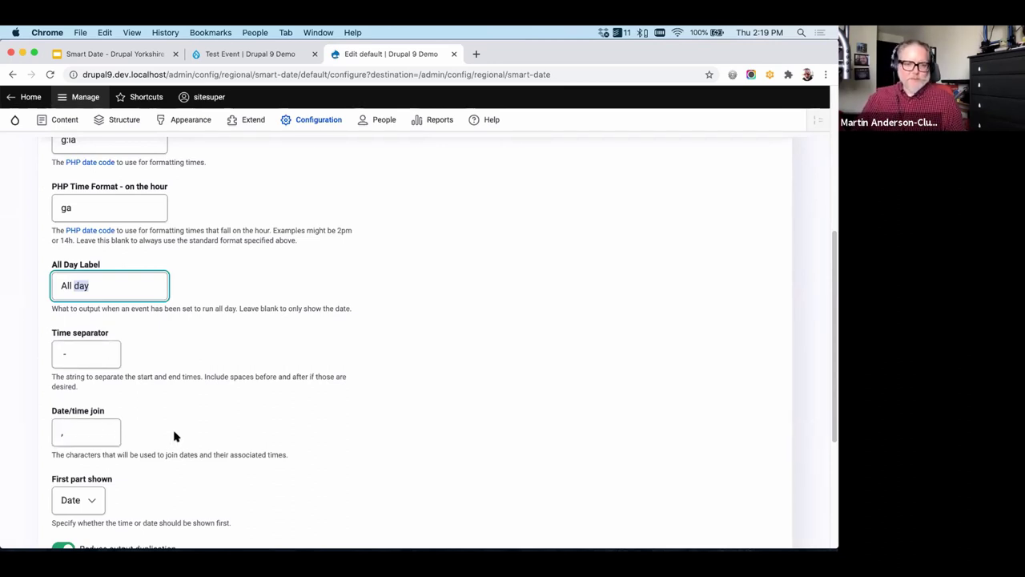
pyautogui.scroll(-2, 240, 432)
pyautogui.click(78, 420)
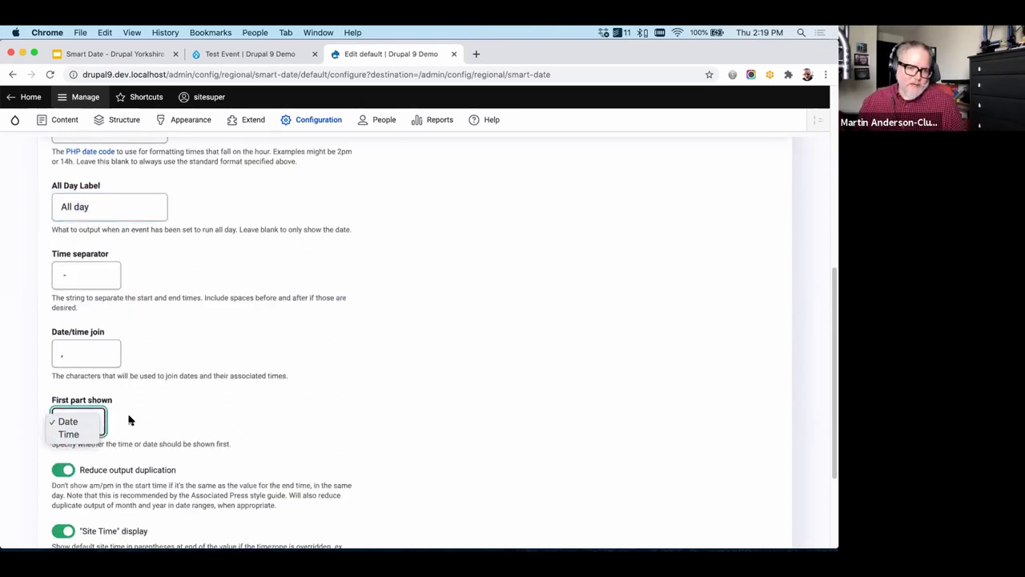
pyautogui.click(249, 432)
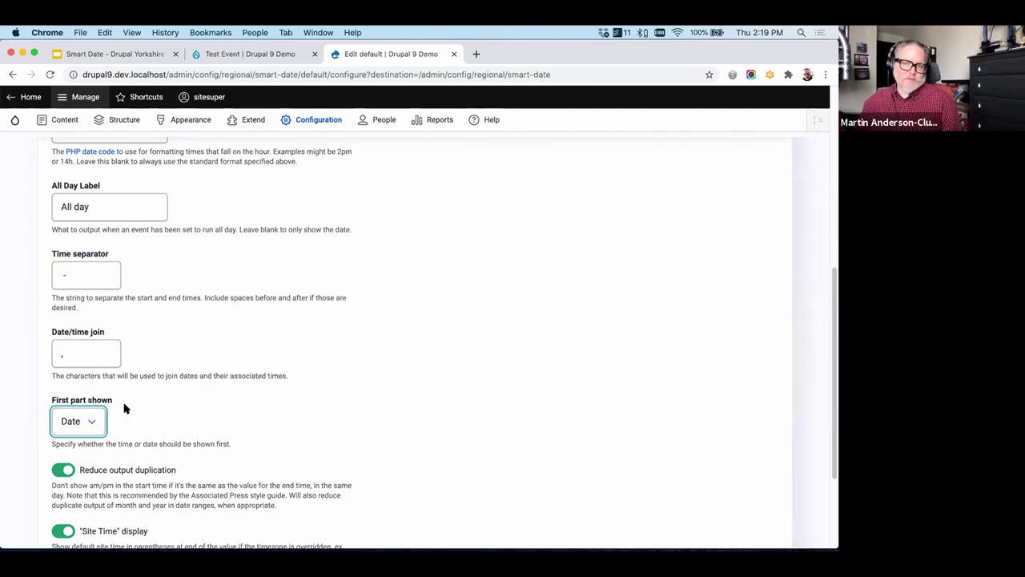
pyautogui.scroll(-3, 144, 398)
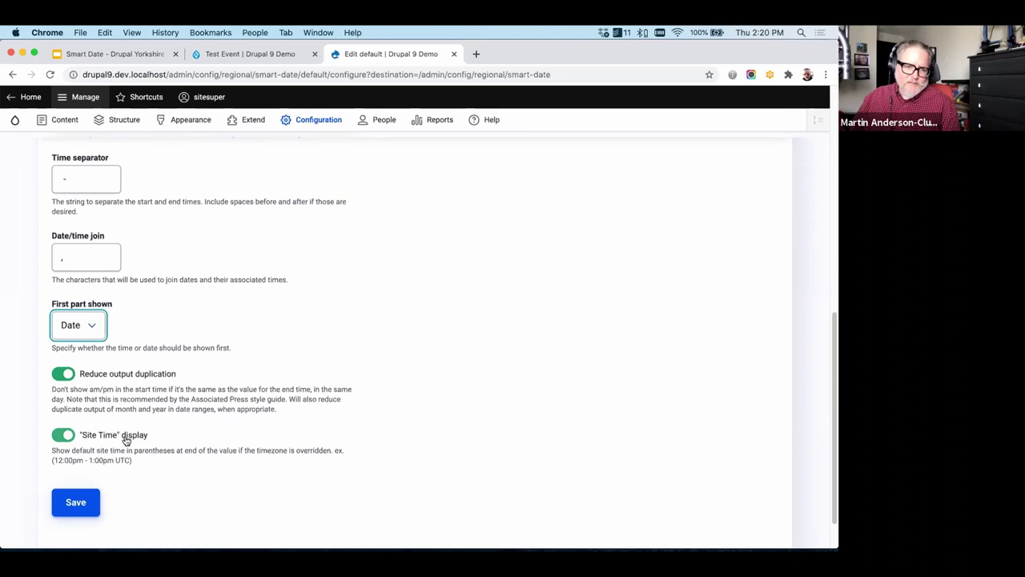
pyautogui.scroll(1, 284, 400)
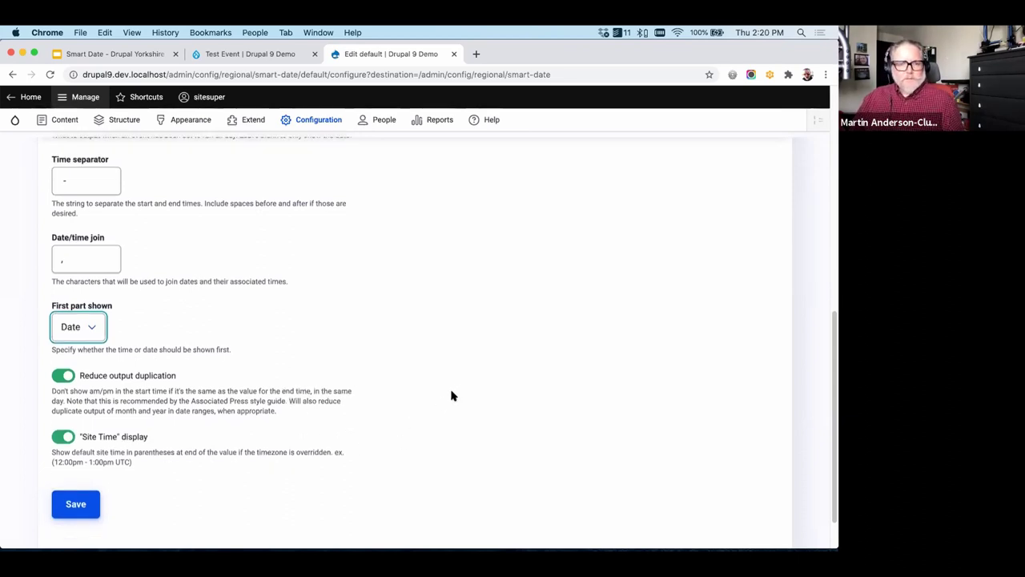
pyautogui.scroll(5, 445, 398)
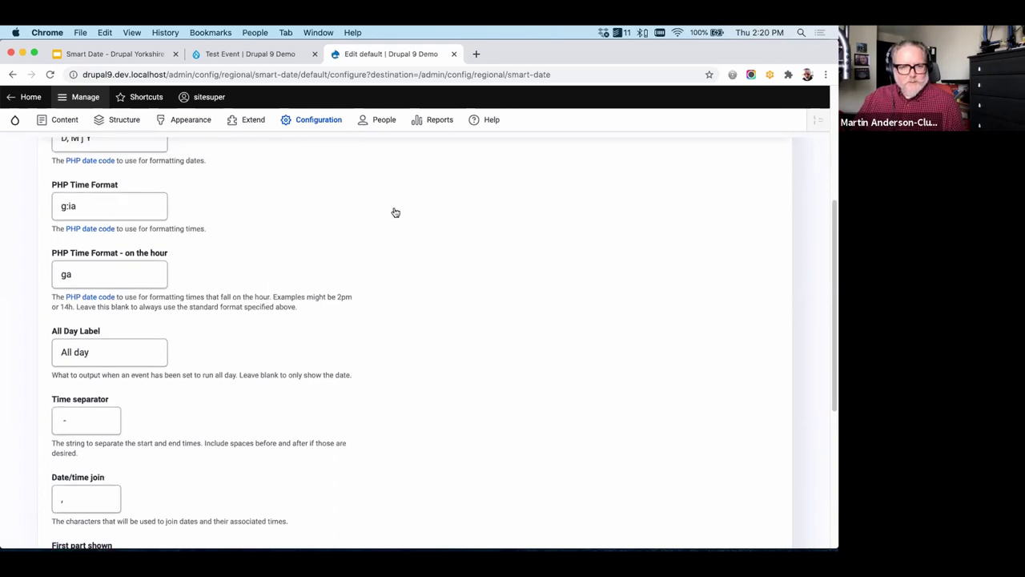
# Open the form display management page of the Event content type
pyautogui.moveTo(309, 120)
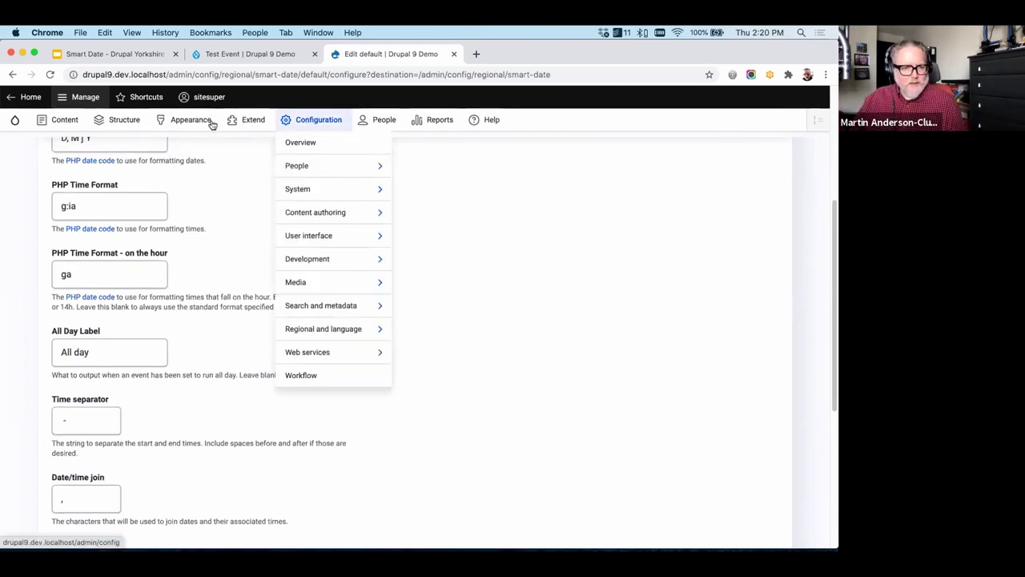
pyautogui.moveTo(120, 122)
pyautogui.moveTo(137, 236)
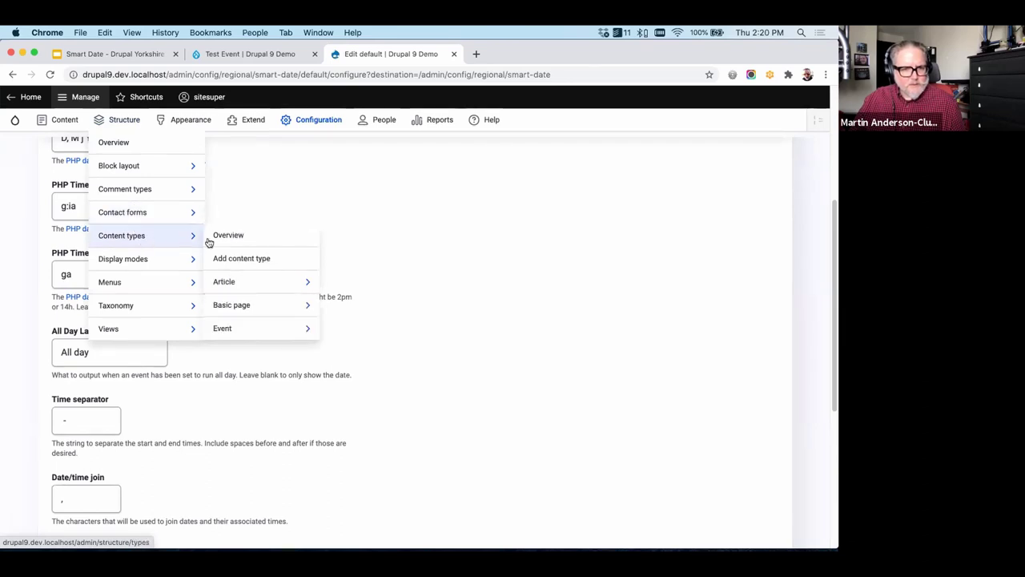
pyautogui.moveTo(265, 328)
pyautogui.click(371, 373)
# Change the When field's widget to Date and time range with timezone
pyautogui.scroll(-5, 403, 299)
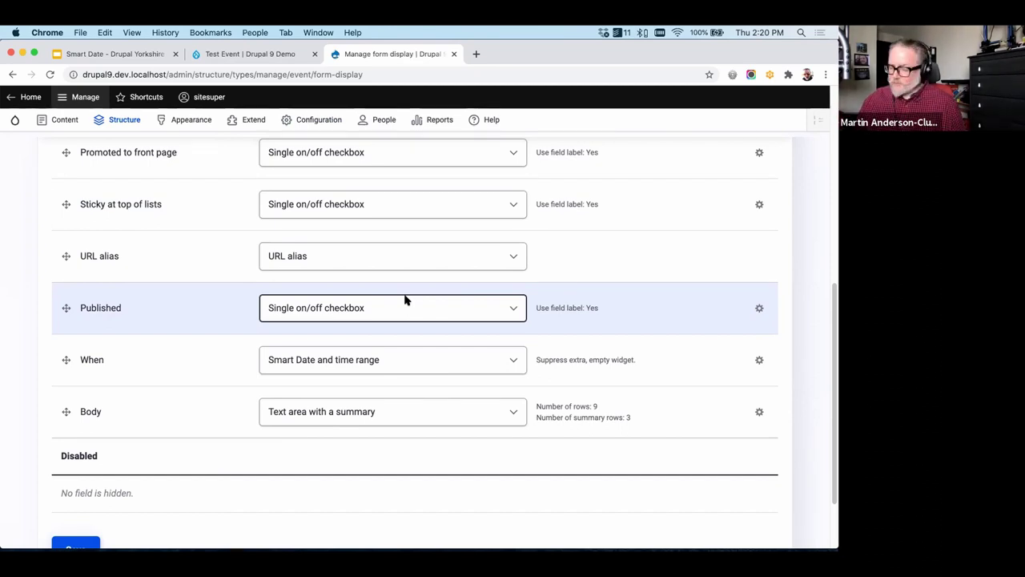
pyautogui.scroll(1, 384, 307)
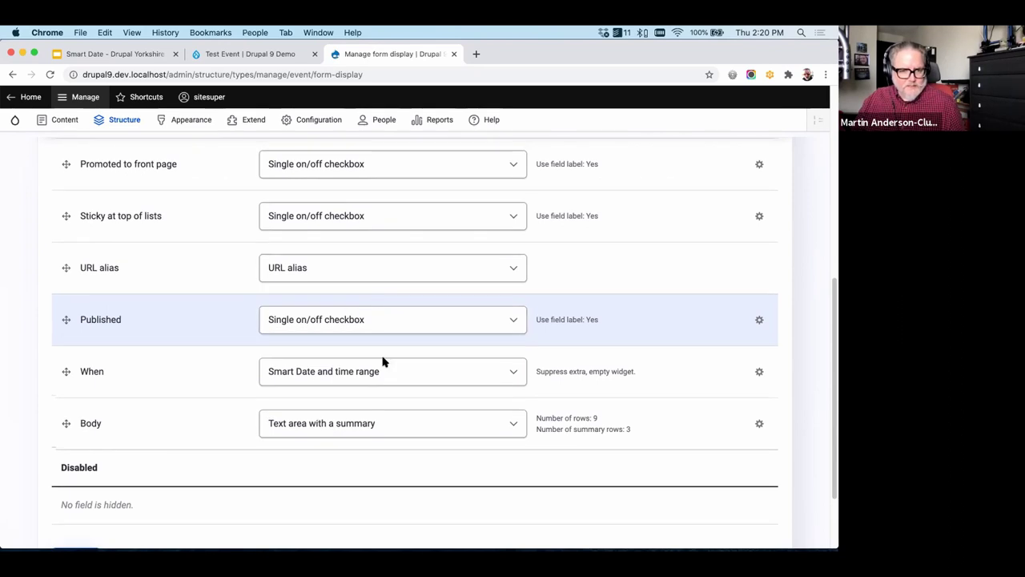
pyautogui.click(407, 370)
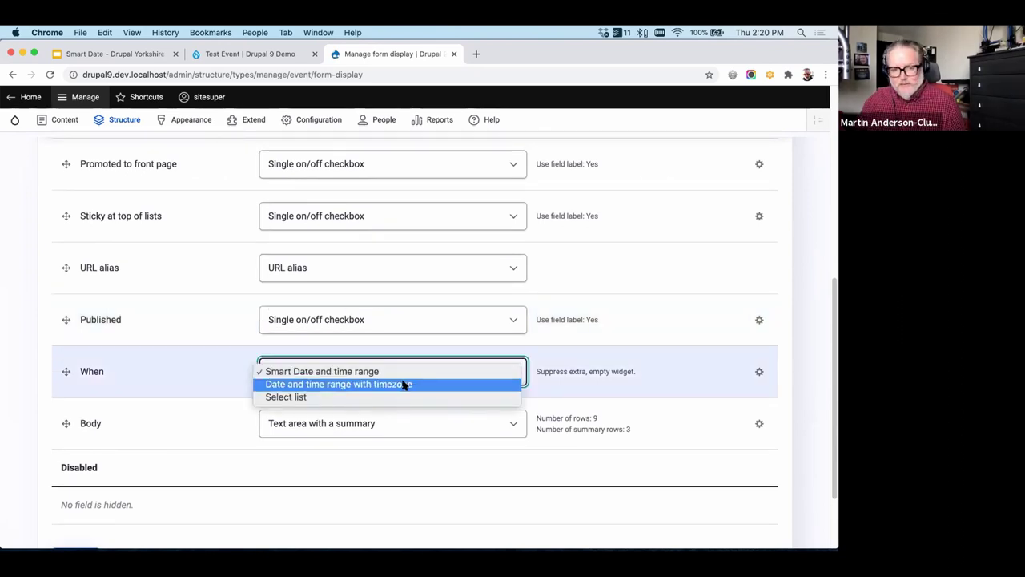
pyautogui.click(406, 385)
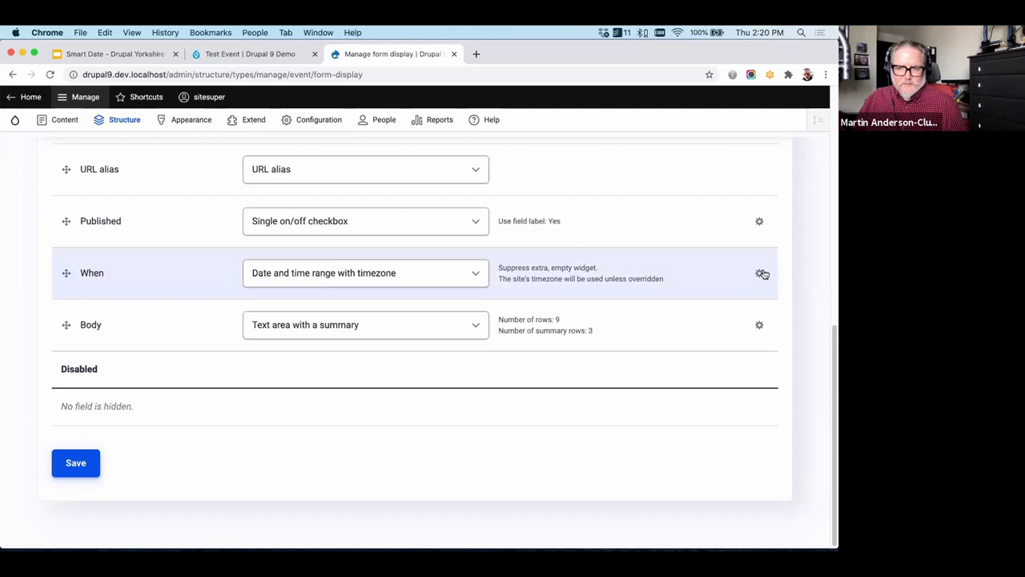
# Open the When field's widget settings and look through the list of selectable timezones
pyautogui.click(760, 273)
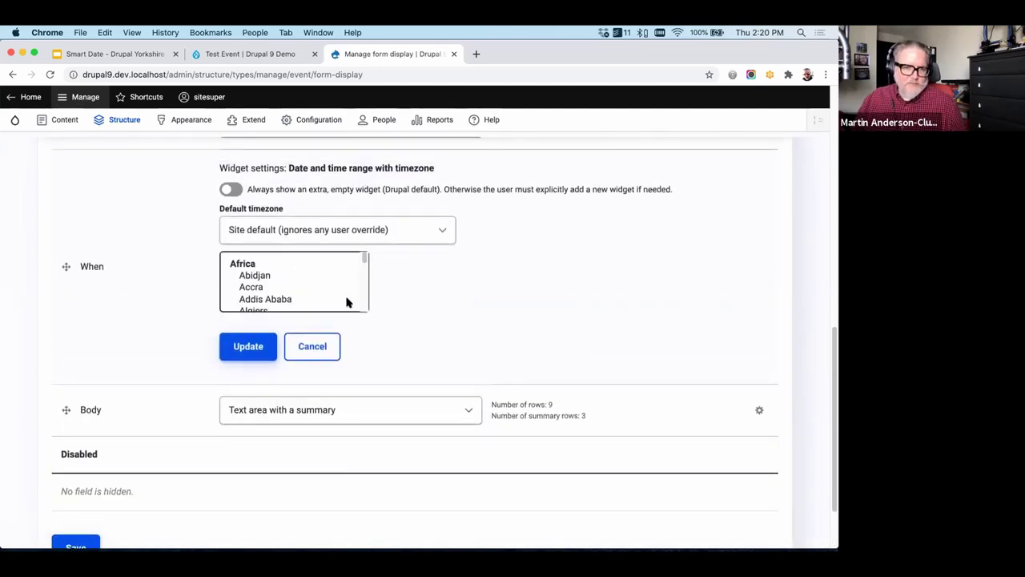
pyautogui.scroll(-10, 290, 288)
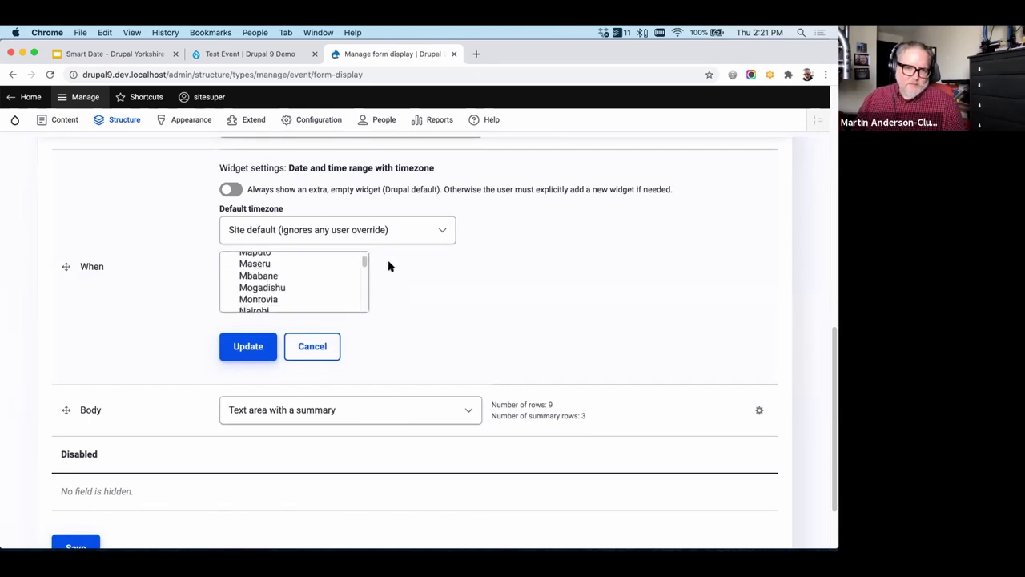
pyautogui.click(363, 275)
pyautogui.moveTo(363, 275); pyautogui.dragTo(364, 285)
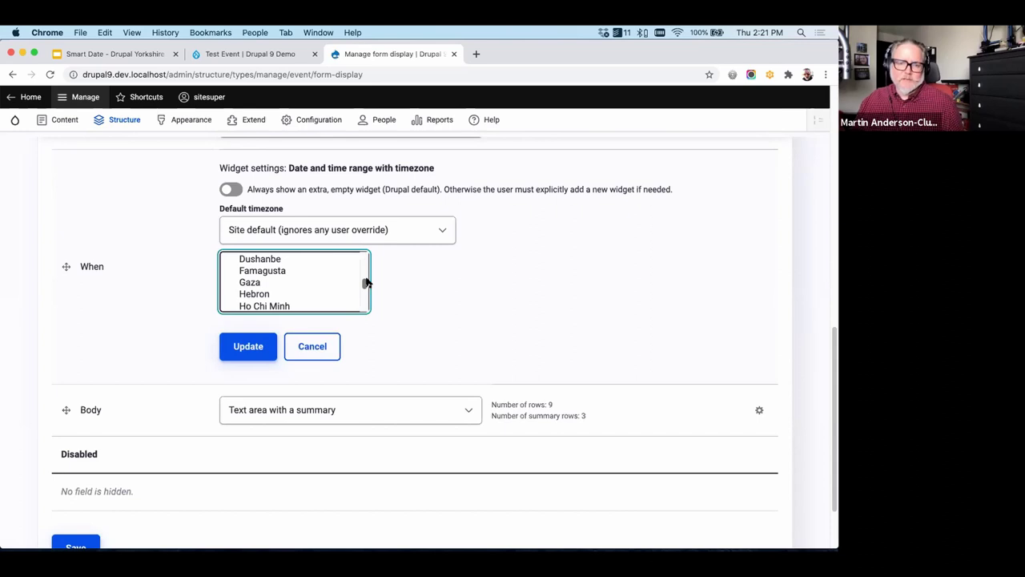
pyautogui.moveTo(363, 284); pyautogui.dragTo(360, 251)
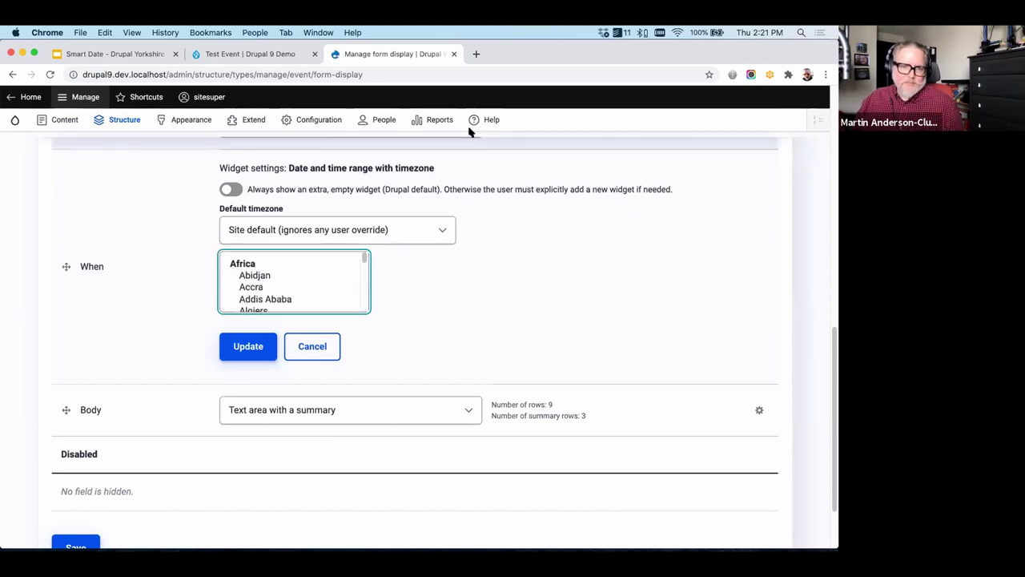
# Restrict the When widget's allowed timezones to Dublin, London, Monaco and Oslo, and save the form display
pyautogui.click(269, 276)
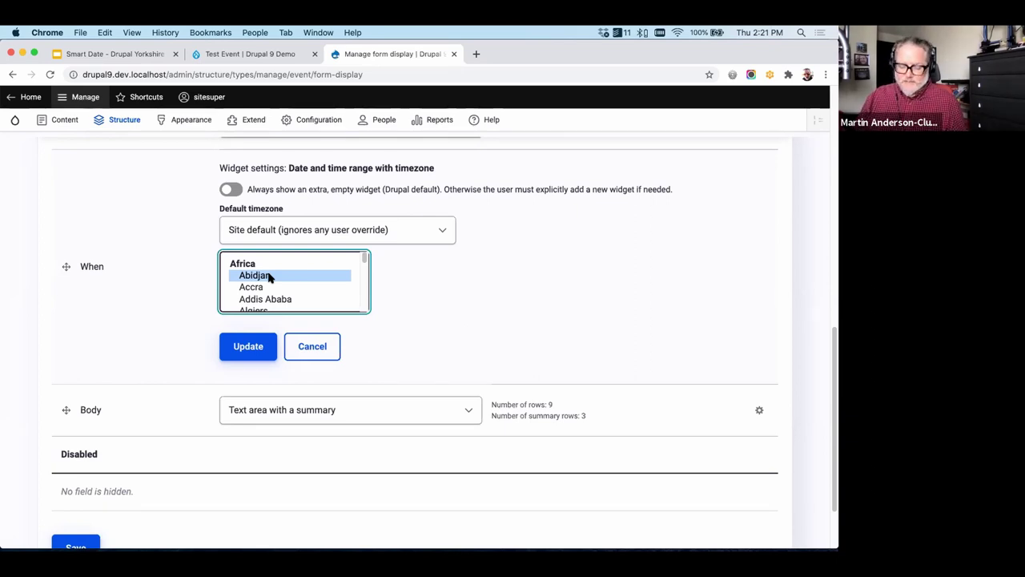
pyautogui.write('lonlond')
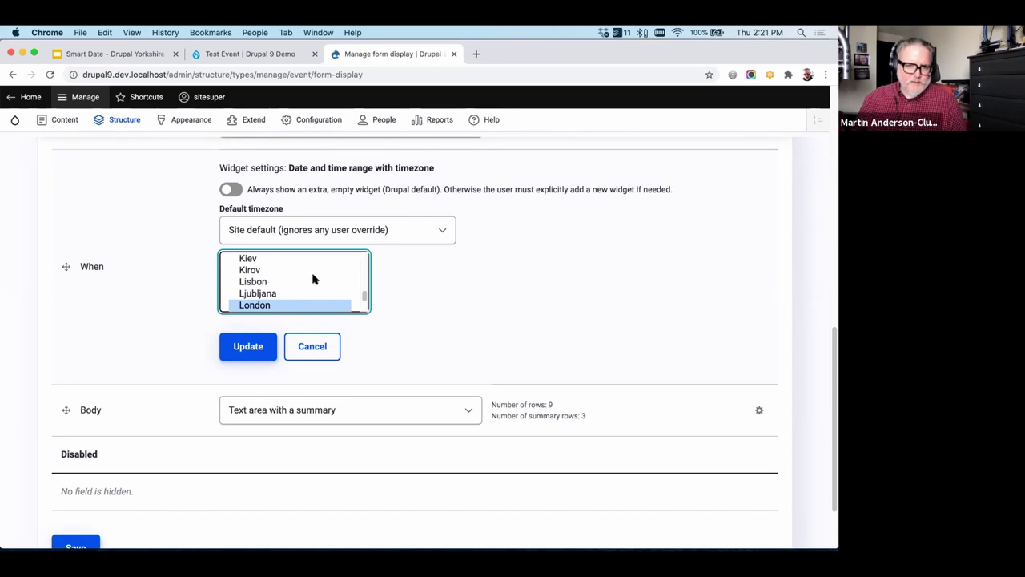
pyautogui.scroll(1, 284, 280)
pyautogui.scroll(3, 284, 280)
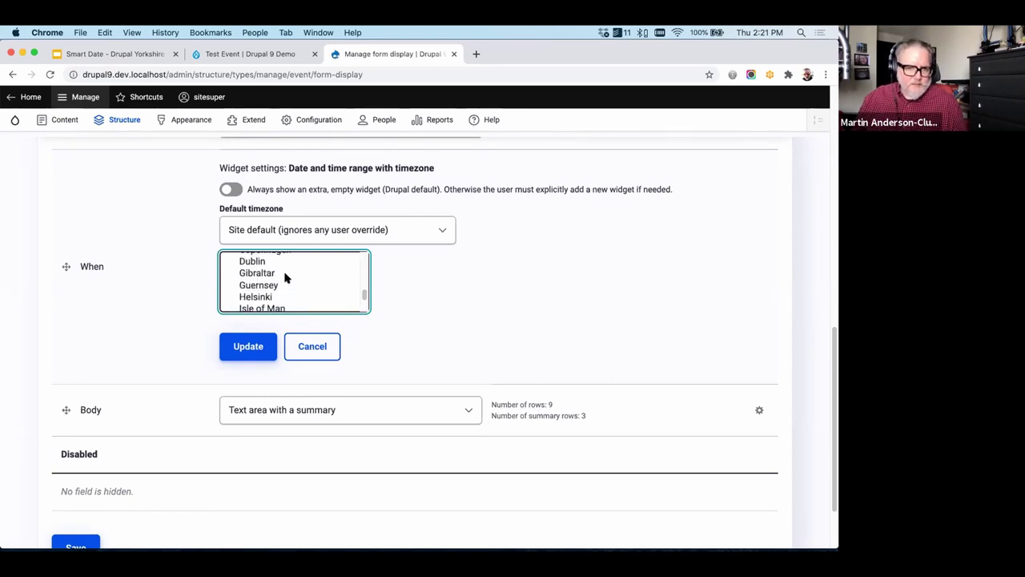
pyautogui.click(276, 261)
pyautogui.scroll(-6, 280, 281)
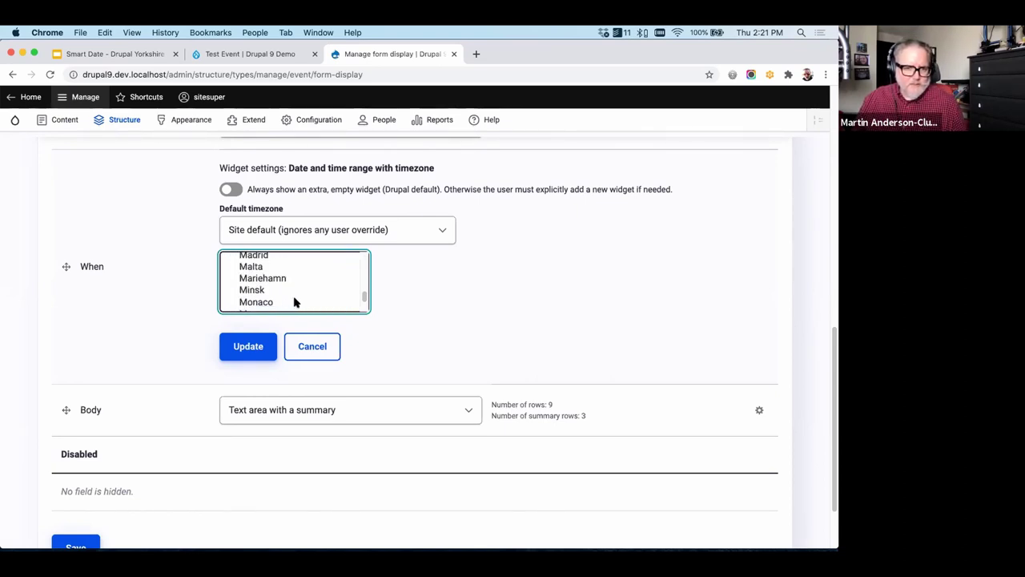
pyautogui.click(276, 281)
pyautogui.scroll(-1, 280, 286)
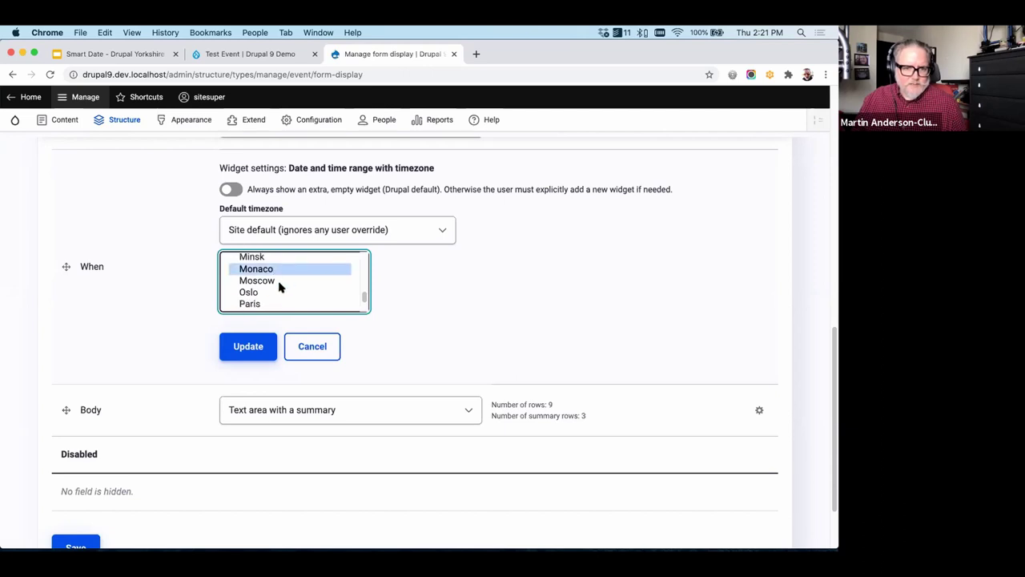
pyautogui.keyDown('super'); pyautogui.click(264, 293); pyautogui.keyUp('super')
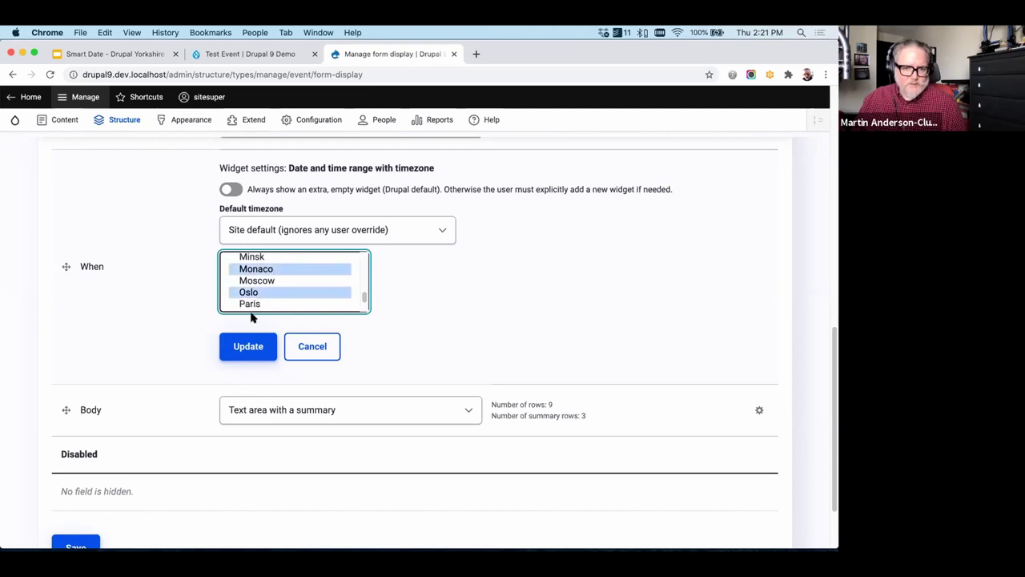
pyautogui.click(244, 347)
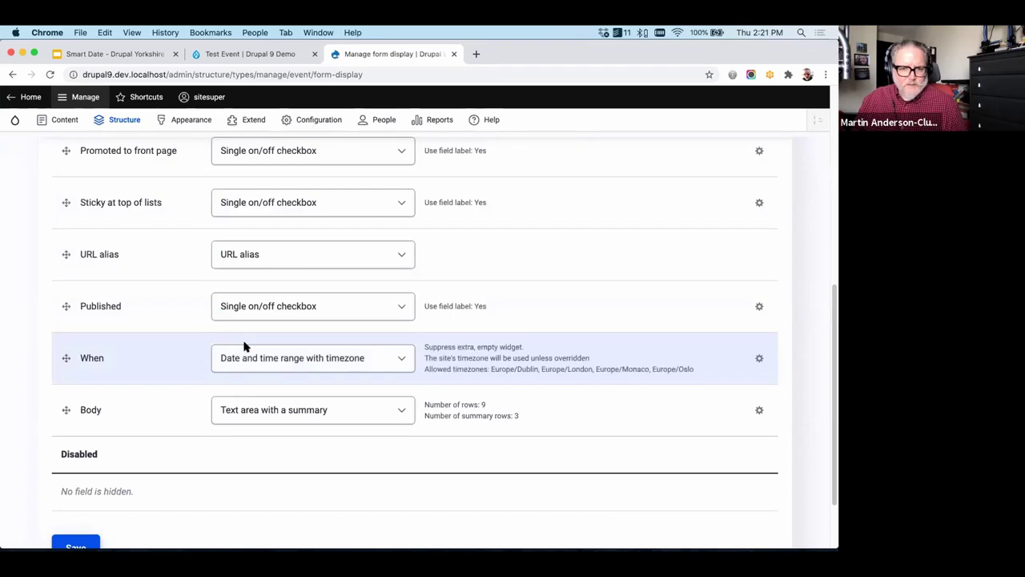
pyautogui.scroll(-2, 76, 494)
pyautogui.click(76, 463)
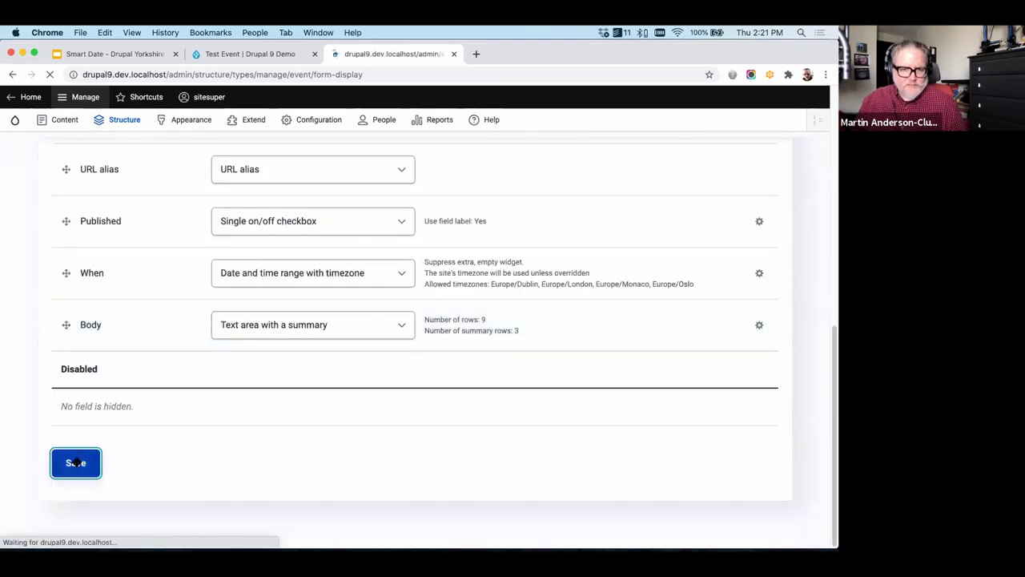
# Open the Test Event for editing and check the time zone options offered for its first date
pyautogui.click(226, 55)
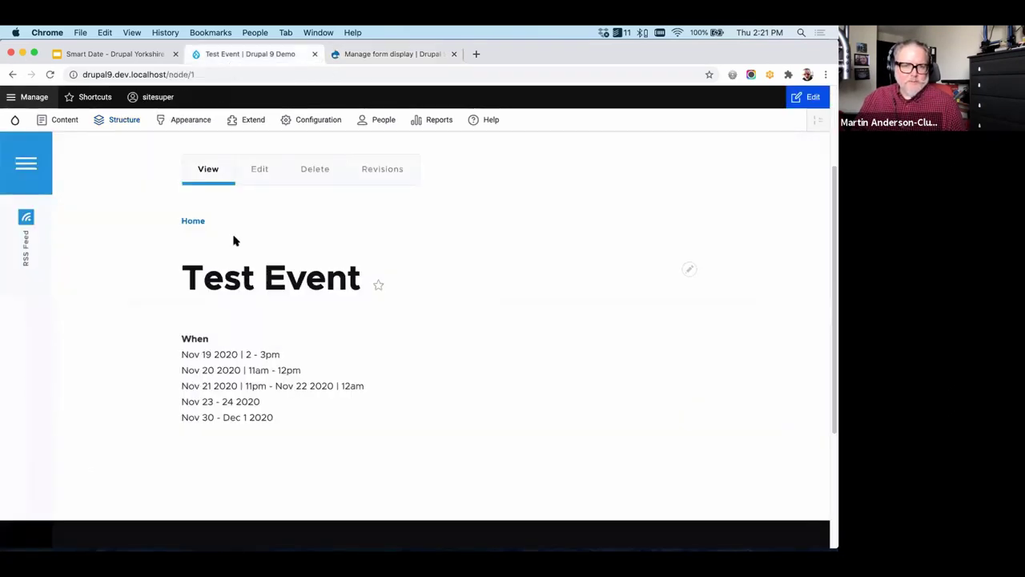
pyautogui.click(264, 169)
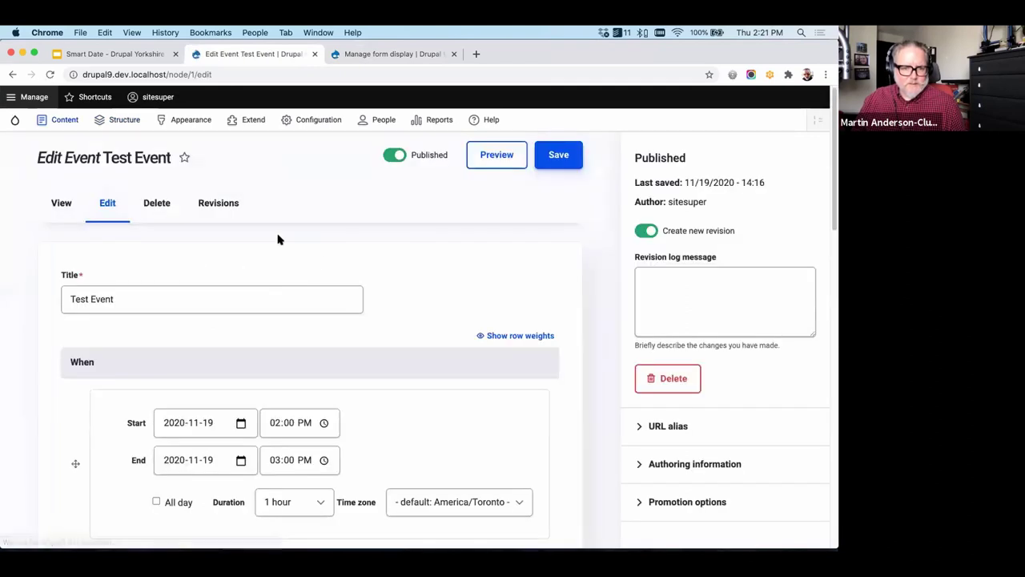
pyautogui.scroll(-3, 376, 296)
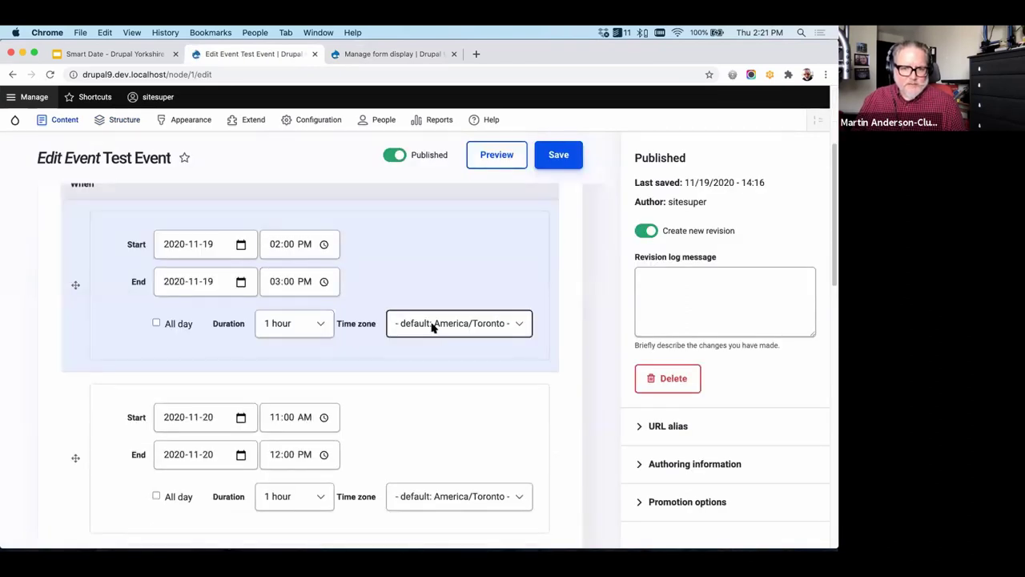
pyautogui.click(432, 325)
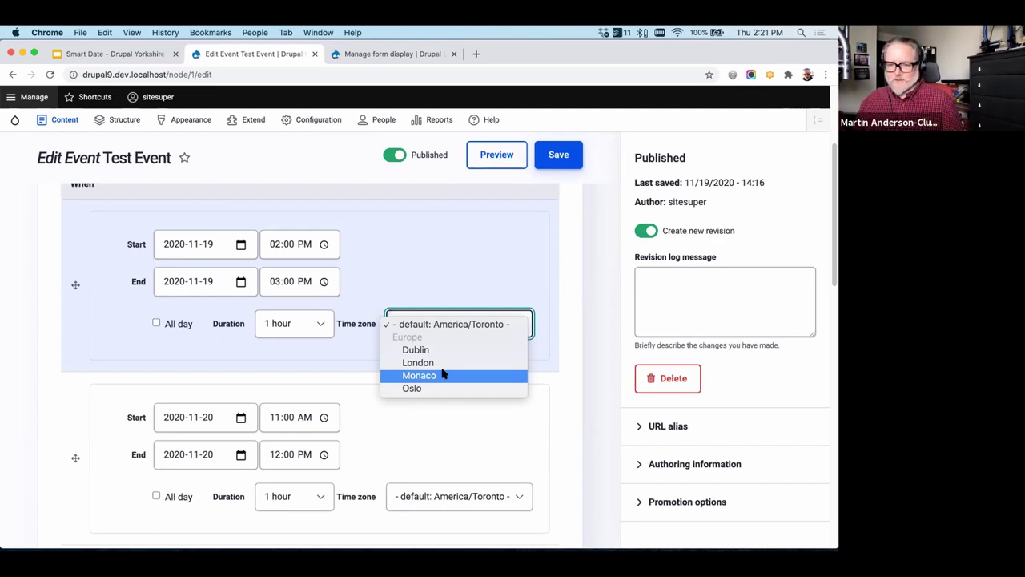
pyautogui.click(491, 266)
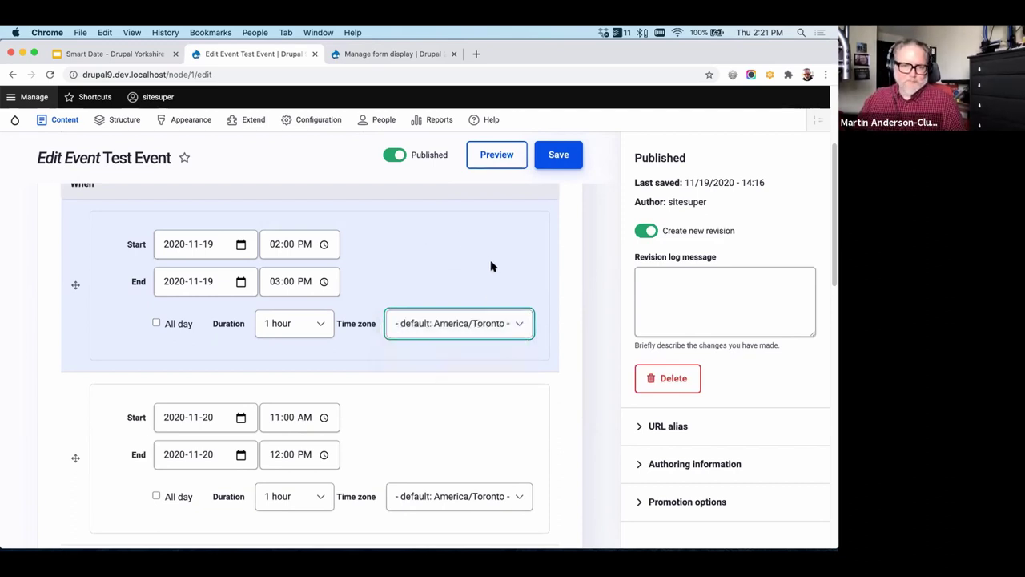
pyautogui.scroll(2, 490, 260)
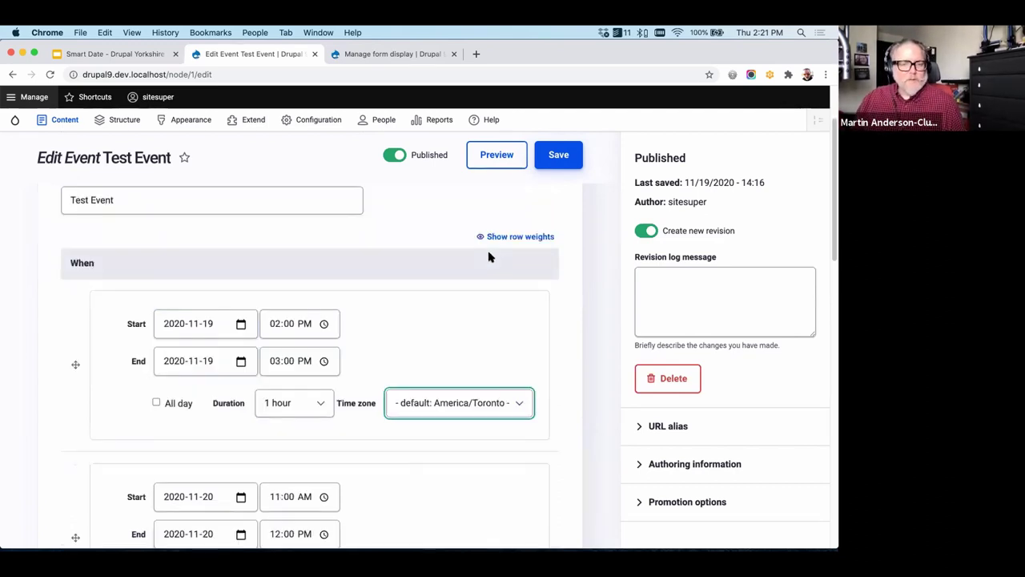
# Return to the Smart Date presentation and advance to the More Demos slide
pyautogui.click(146, 61)
pyautogui.click(452, 341)
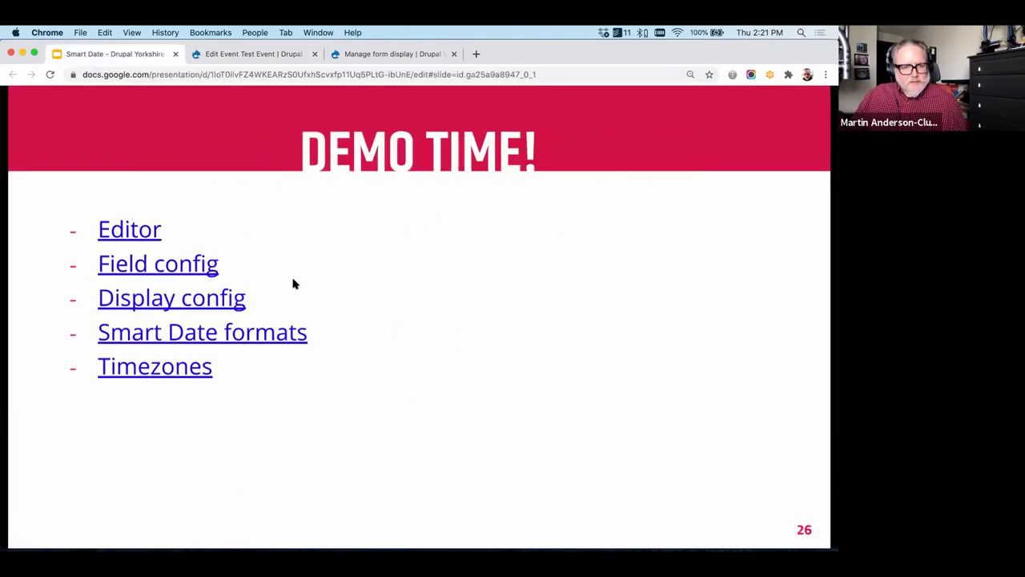
pyautogui.click(483, 335)
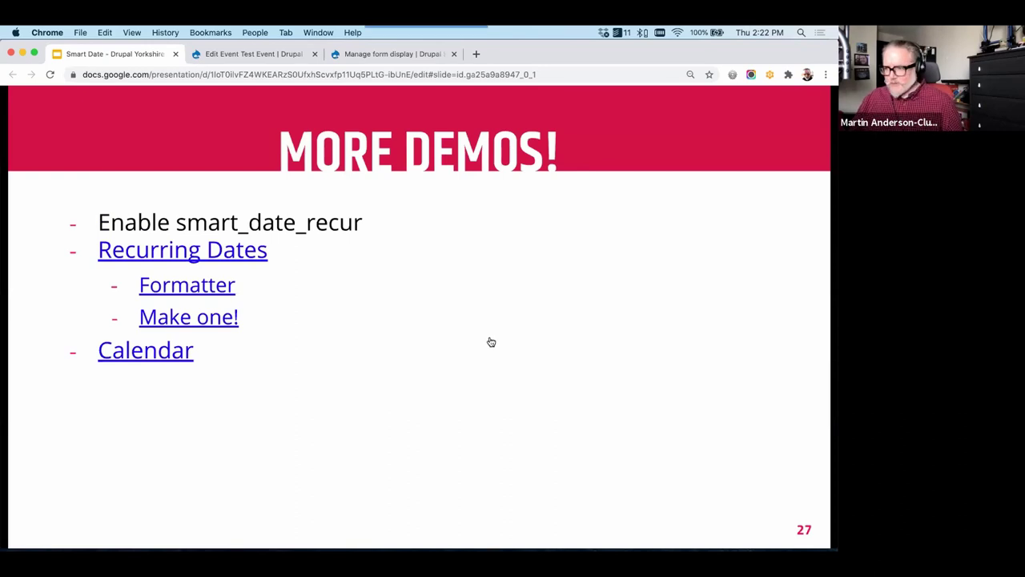
# Switch to the iTerm2 terminal and enable the recurring dates module with drush en smart_date_recur
pyautogui.press('super+Tab')
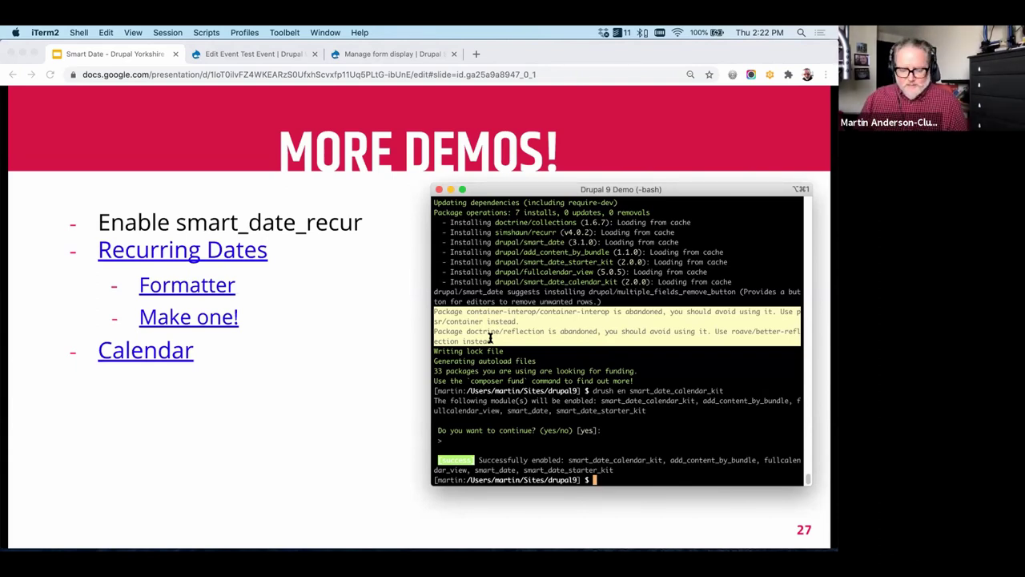
pyautogui.write('drush')
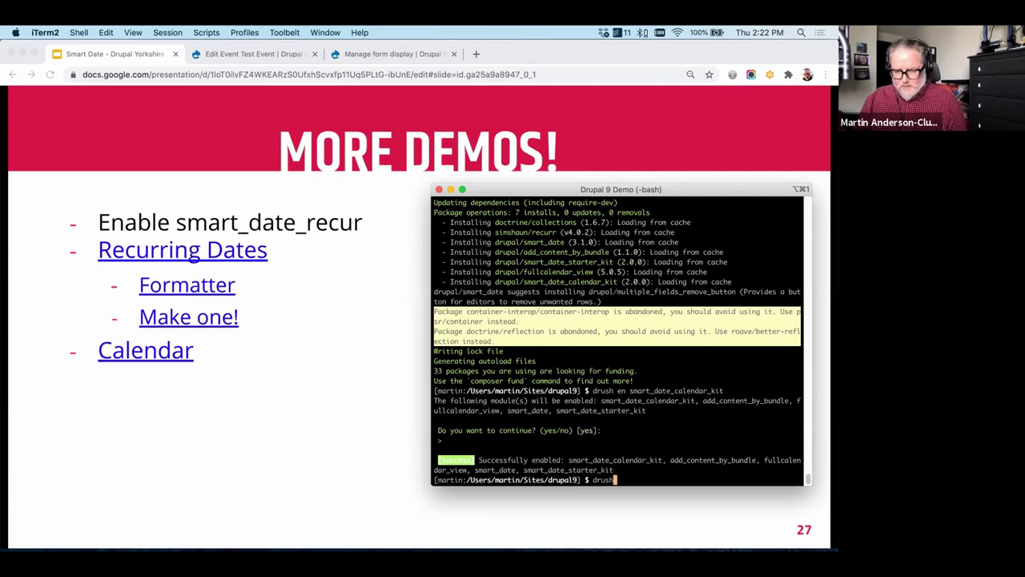
pyautogui.write(' en sma')
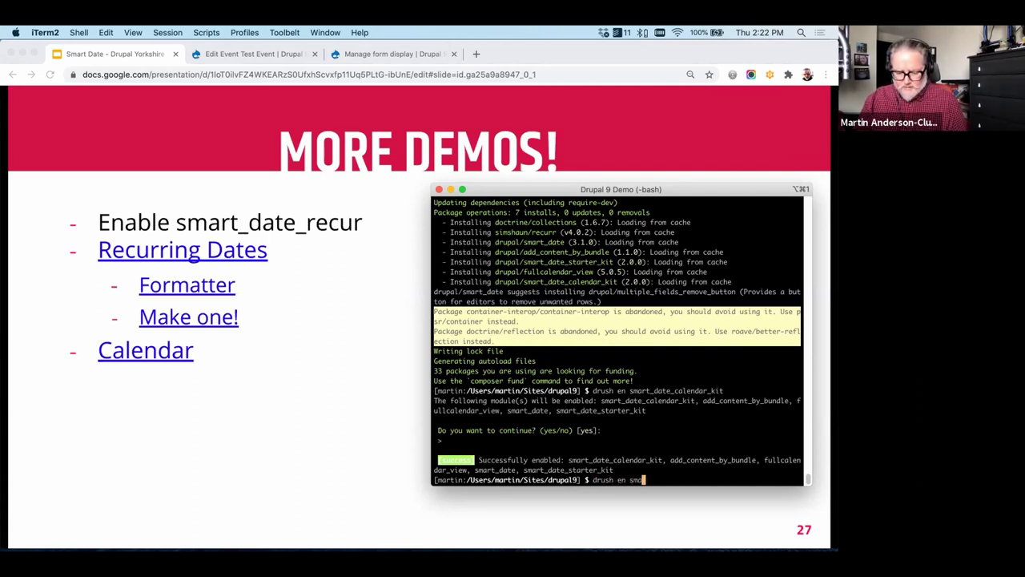
pyautogui.write('rt_date_recur')
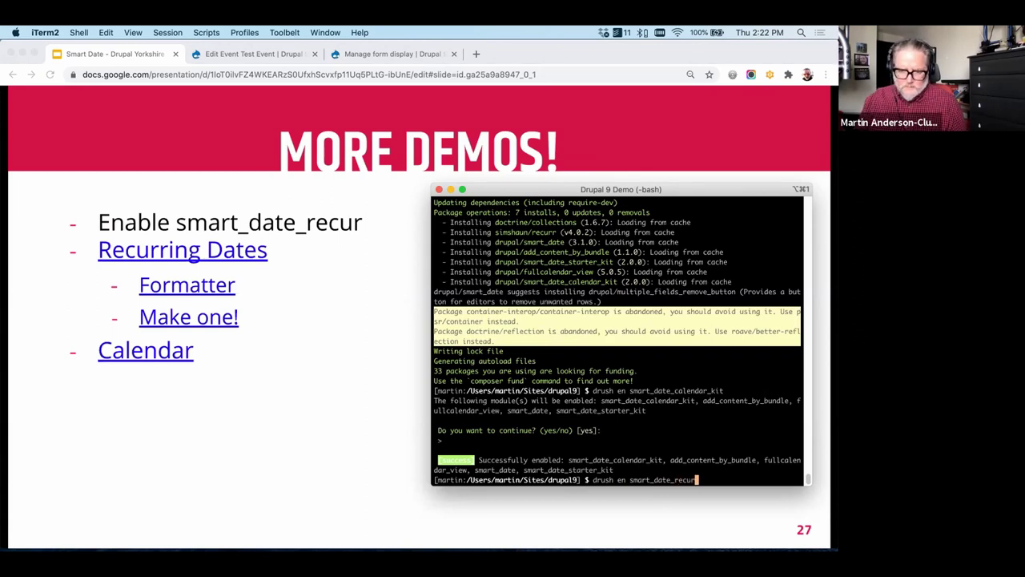
pyautogui.press('Return')
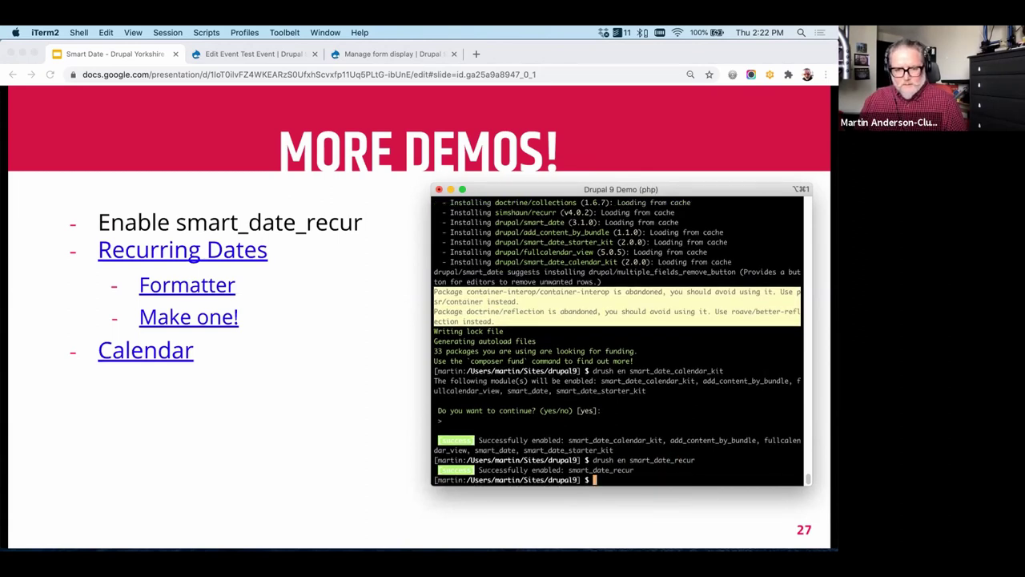
# Return to Chrome and open the When field's settings from the Event content type's field list
pyautogui.click(392, 356)
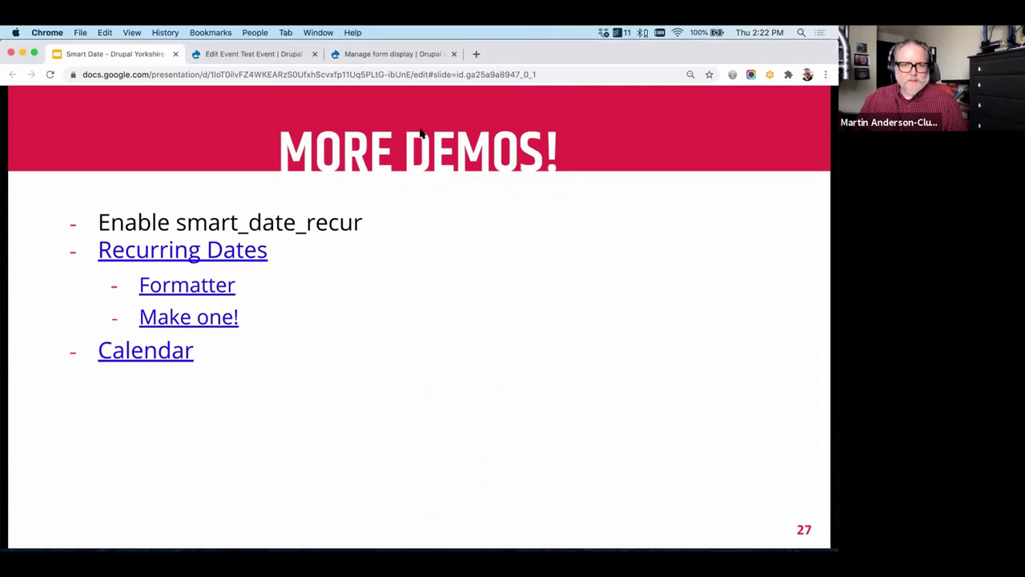
pyautogui.click(386, 56)
pyautogui.click(116, 235)
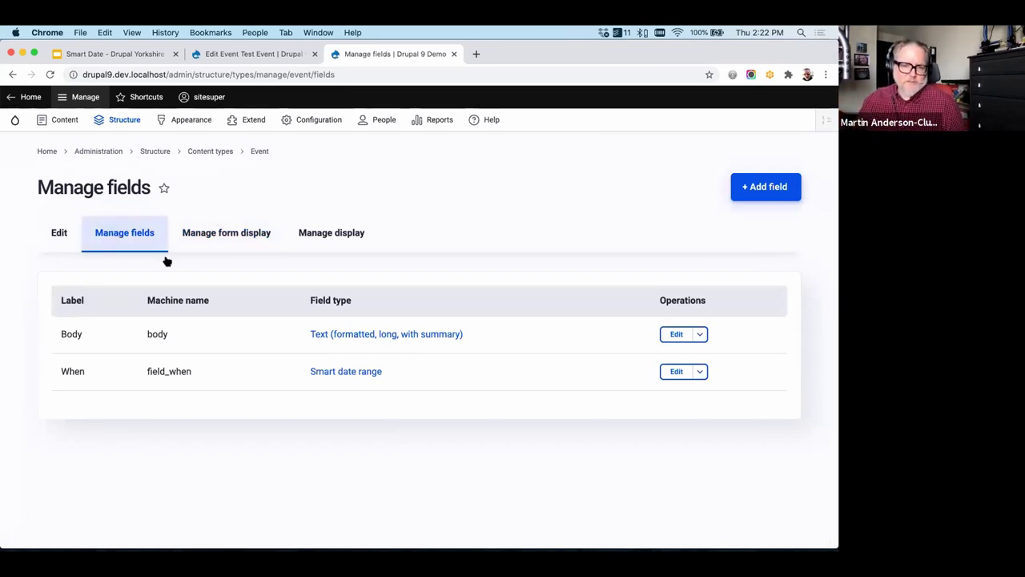
pyautogui.click(674, 374)
# Allow recurring date values for the When field
pyautogui.scroll(-2, 438, 397)
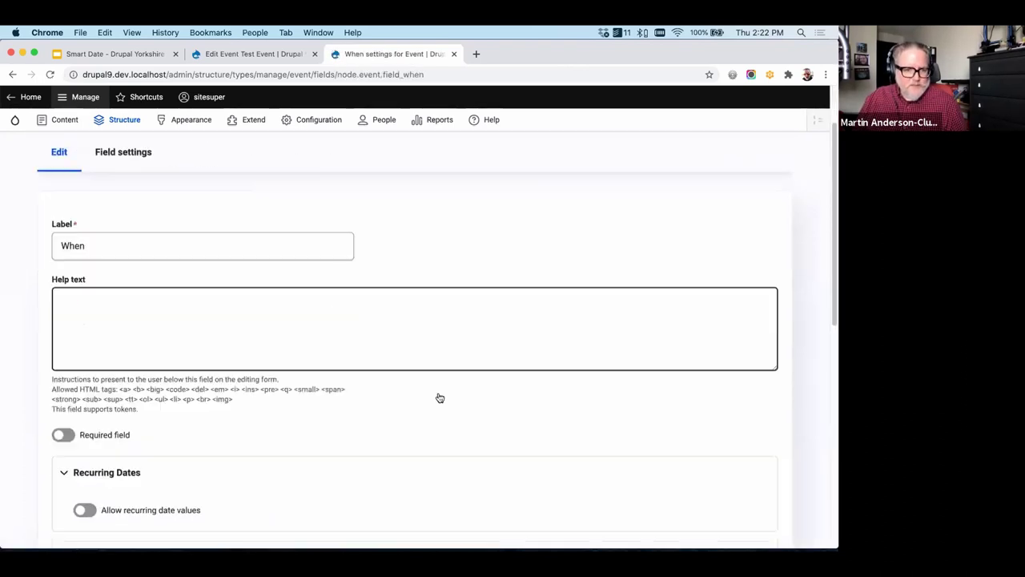
pyautogui.scroll(-3, 439, 397)
pyautogui.click(82, 385)
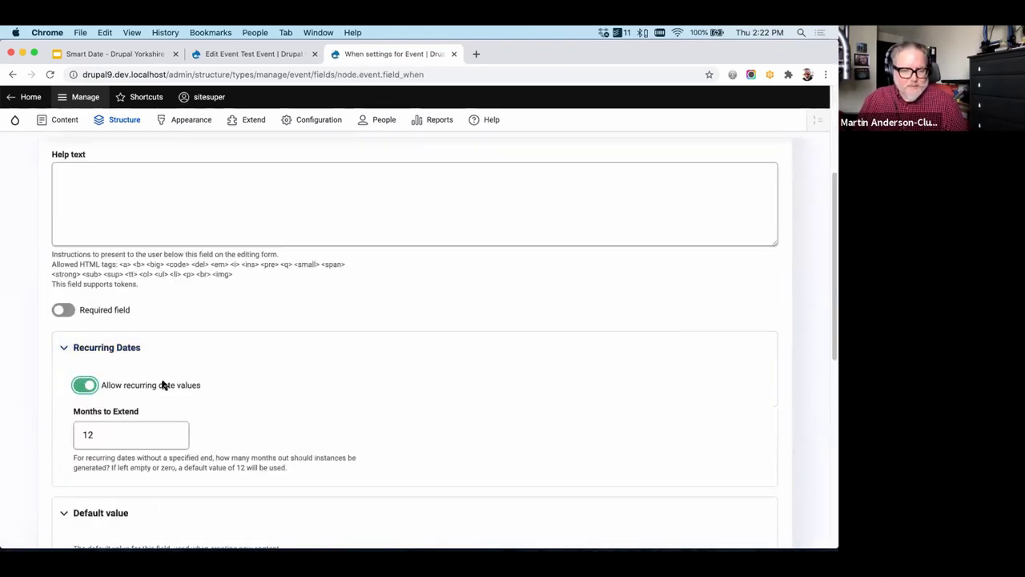
# Review the When field's default value settings and the options offered for its default date
pyautogui.scroll(-5, 162, 386)
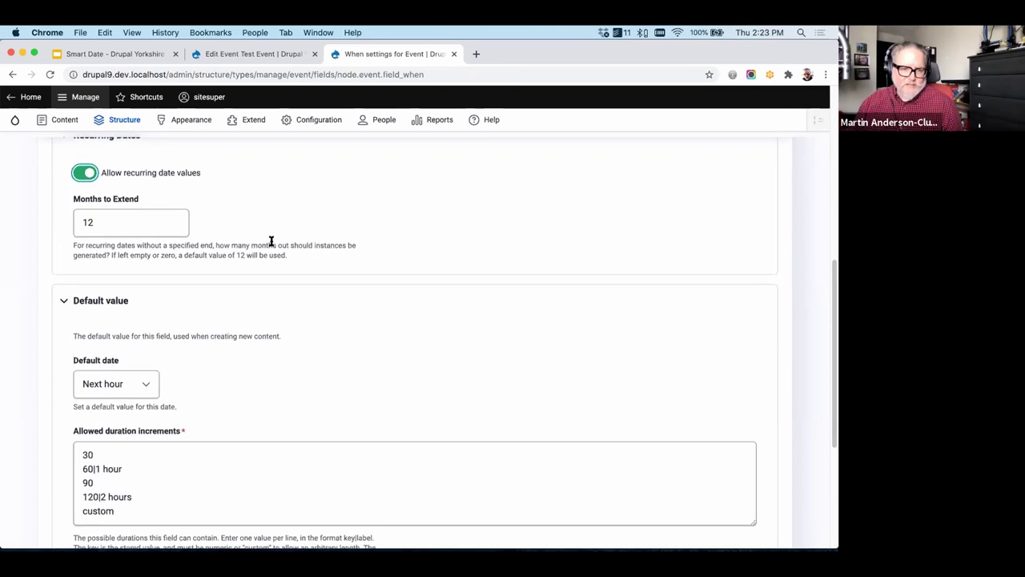
pyautogui.scroll(-3, 270, 240)
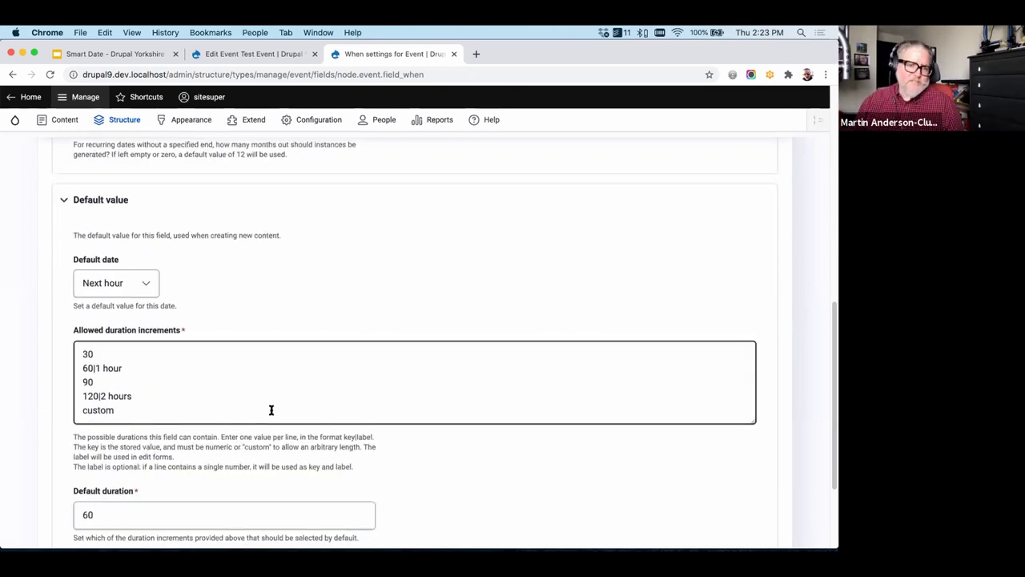
pyautogui.scroll(-1, 275, 404)
pyautogui.click(127, 277)
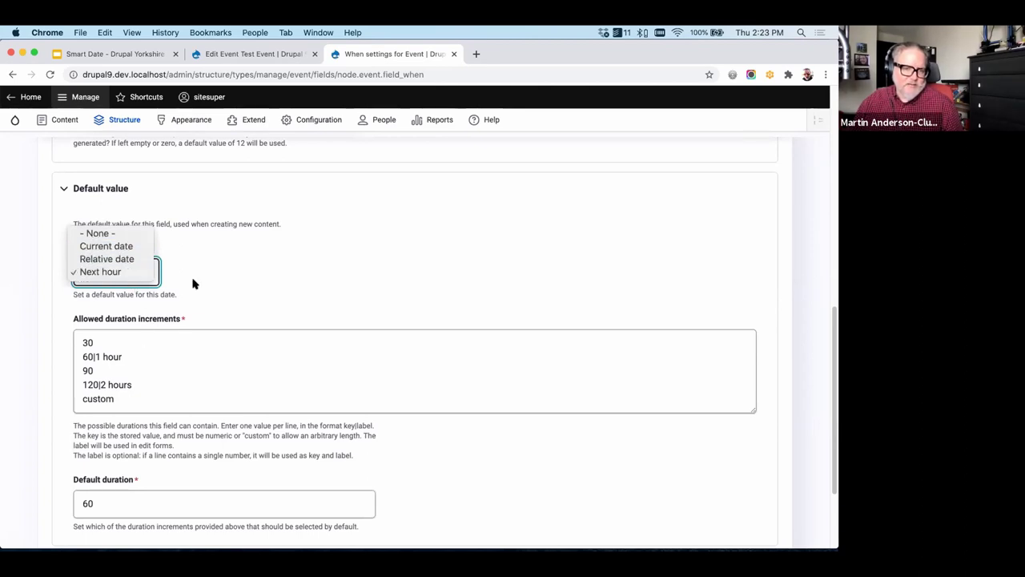
pyautogui.click(222, 278)
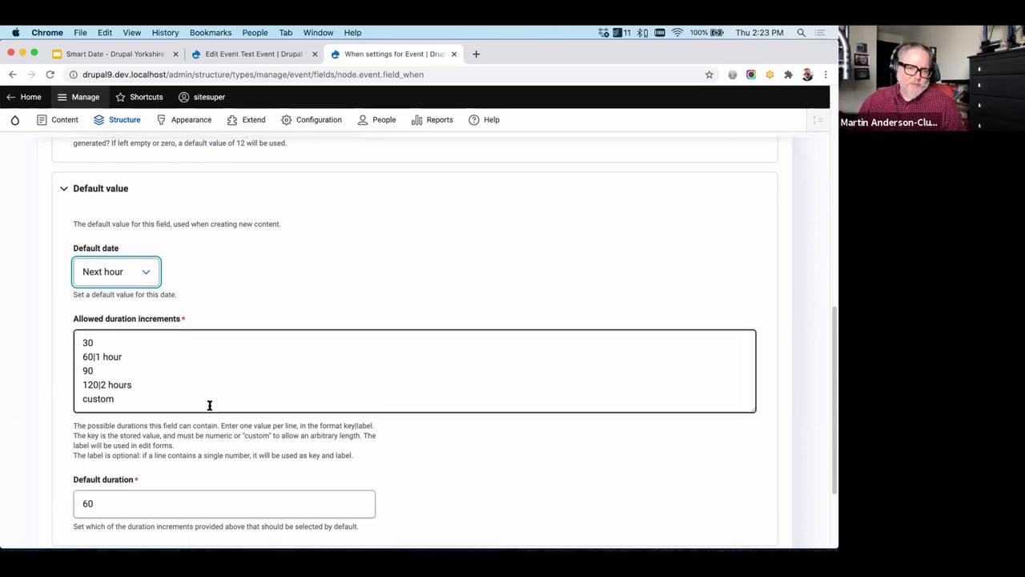
# Check the duration choices offered for the Test Event's first date and return to the When field's settings
pyautogui.click(263, 56)
pyautogui.click(284, 408)
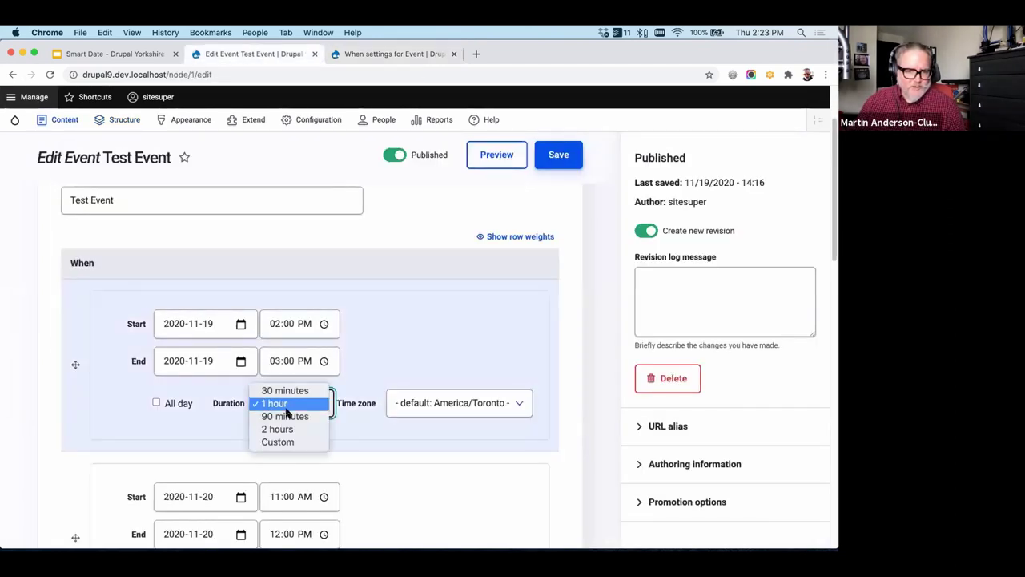
pyautogui.click(385, 365)
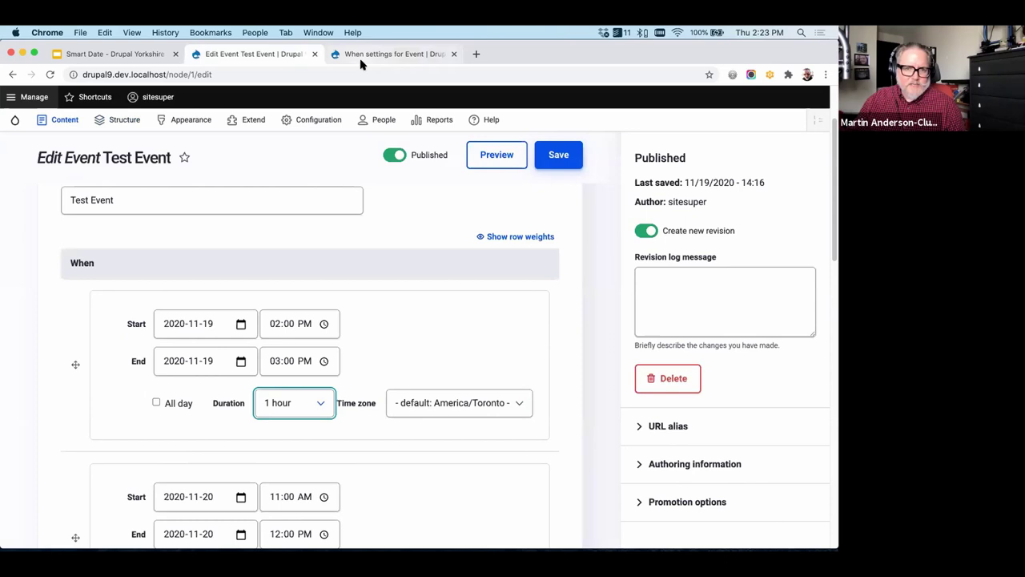
pyautogui.click(360, 57)
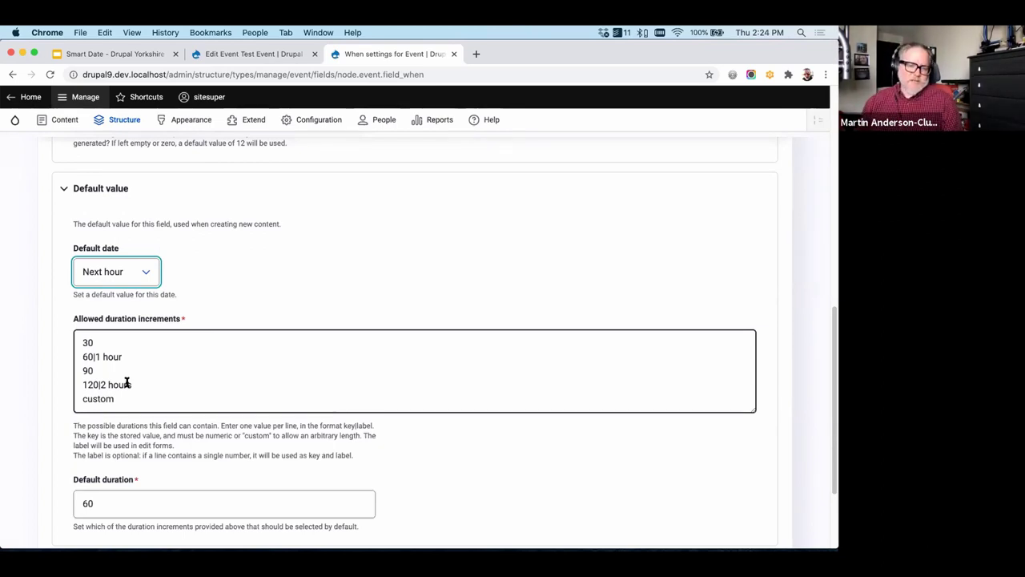
# Try replacing the allowed duration increments with 45, 90 and custom, and undo the edit
pyautogui.moveTo(81, 342); pyautogui.dragTo(160, 405)
pyautogui.write('45')
pyautogui.press('Return')
pyautogui.write('90')
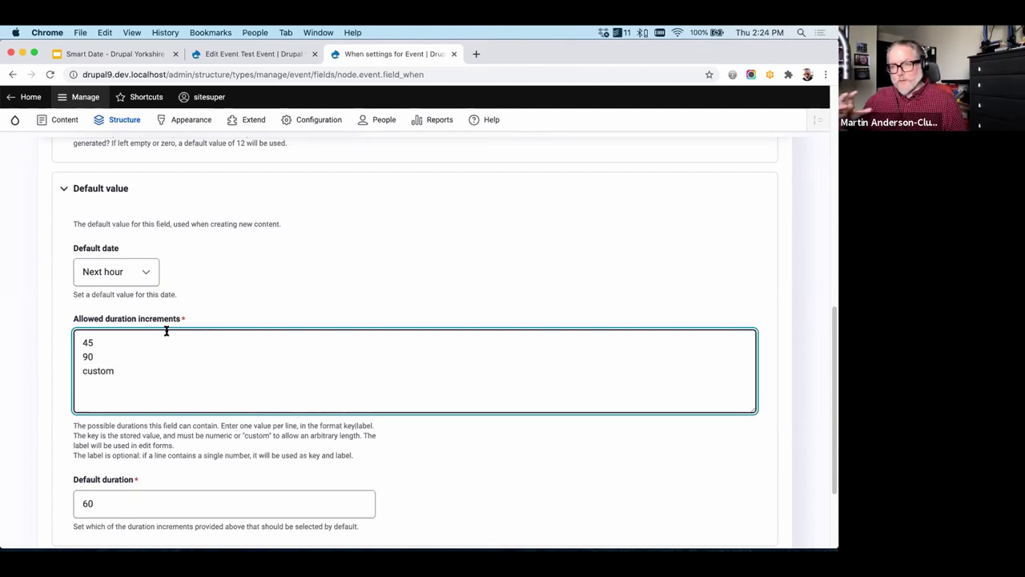
pyautogui.press('BackSpace')
pyautogui.press('BackSpace')
pyautogui.press('BackSpace')
pyautogui.press('BackSpace')
pyautogui.press('BackSpace')
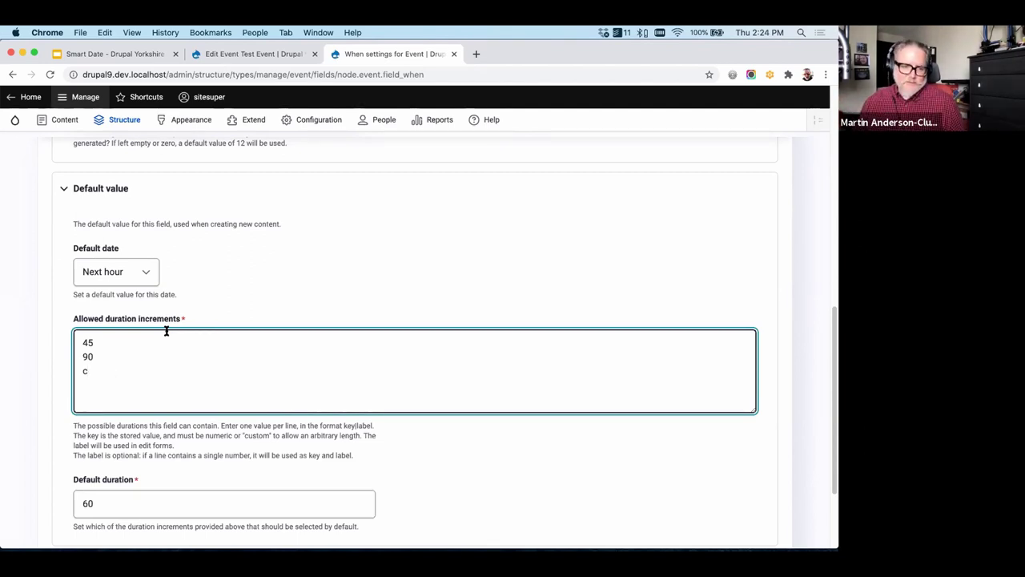
pyautogui.press('super+z')
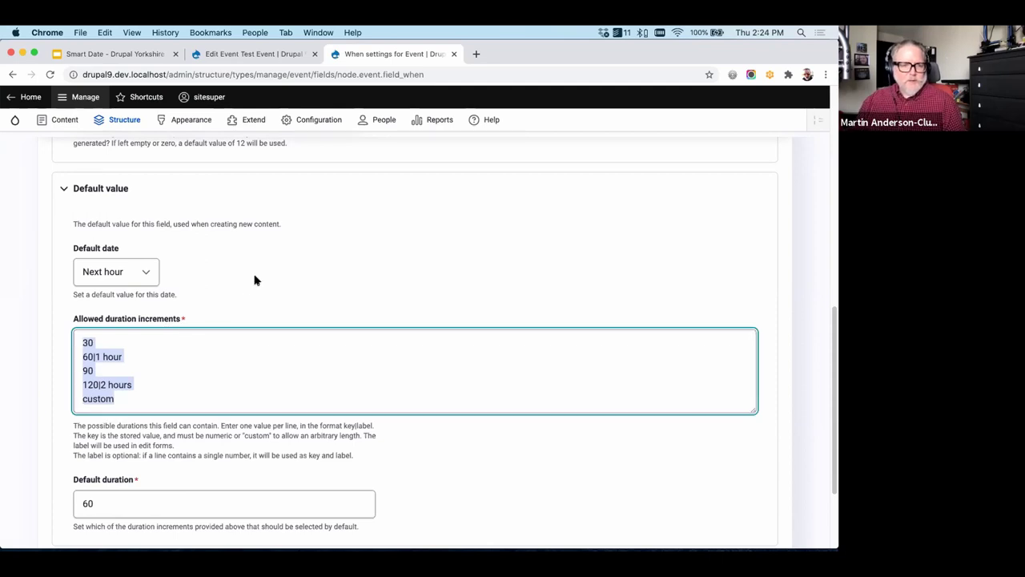
# Save the When field's settings
pyautogui.scroll(3, 192, 272)
pyautogui.scroll(3, 193, 274)
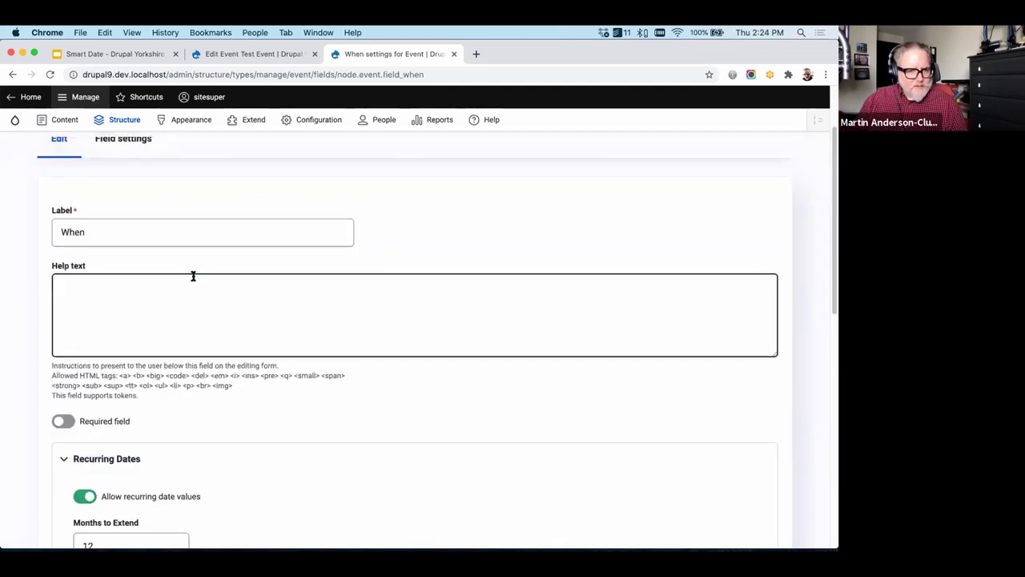
pyautogui.scroll(-7, 192, 275)
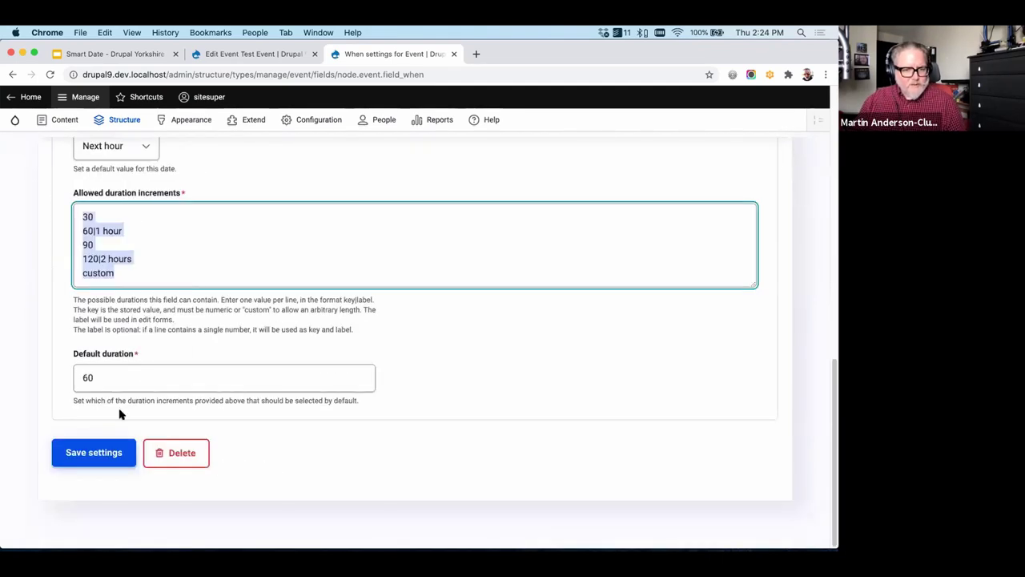
pyautogui.click(81, 453)
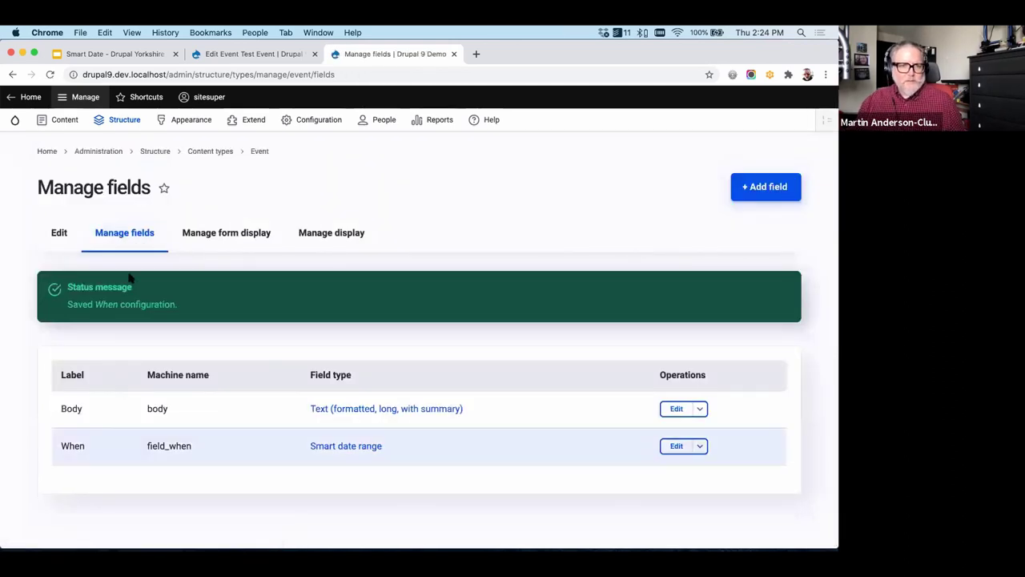
# Start a new Event content item and title it "Recurring Event"
pyautogui.moveTo(109, 128)
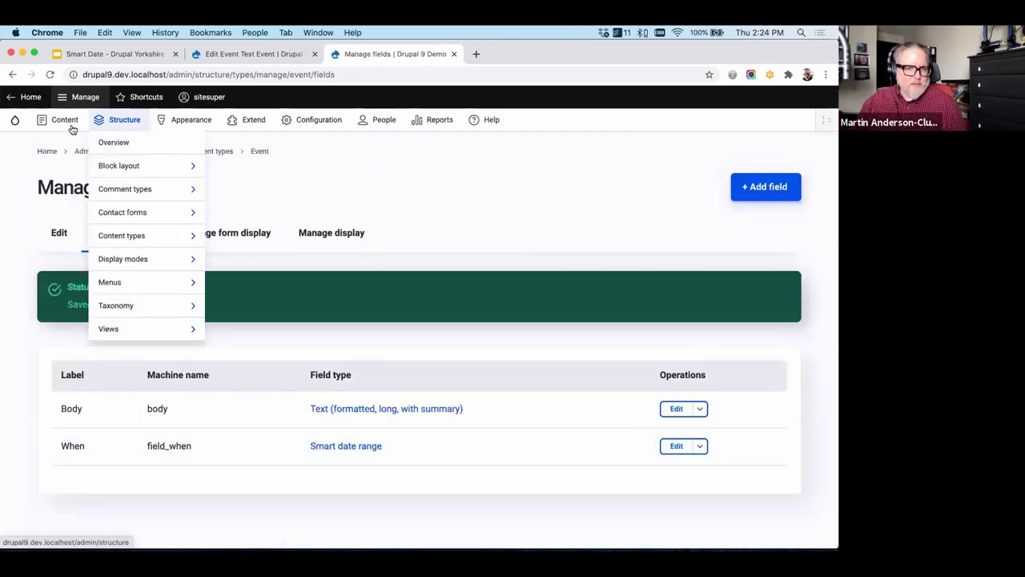
pyautogui.moveTo(63, 134)
pyautogui.moveTo(63, 168)
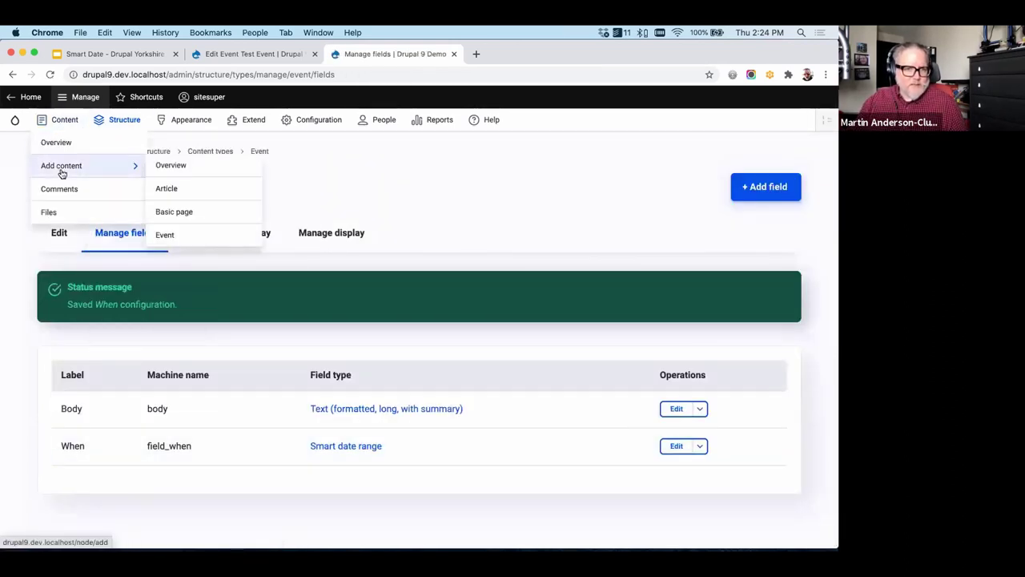
pyautogui.click(168, 235)
pyautogui.click(183, 257)
pyautogui.write('Re')
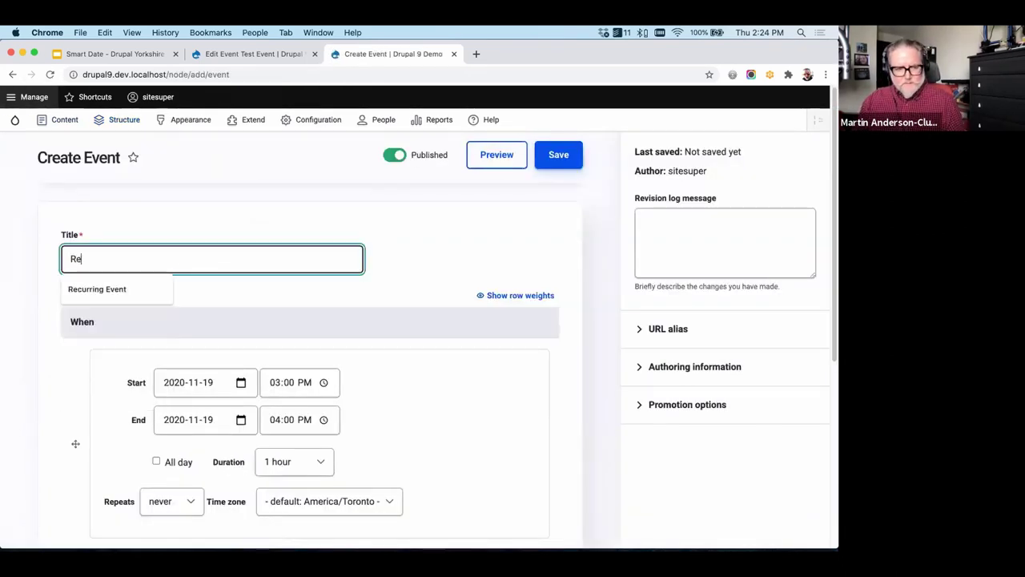
pyautogui.press('Down')
pyautogui.press('Return')
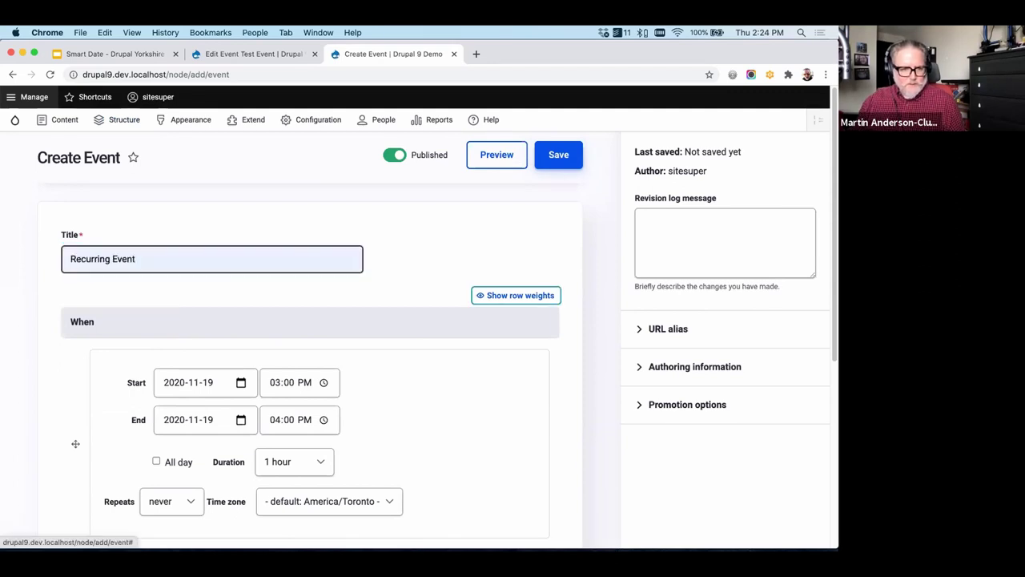
# Set the event's start date to 2020-11-04
pyautogui.scroll(-3, 217, 288)
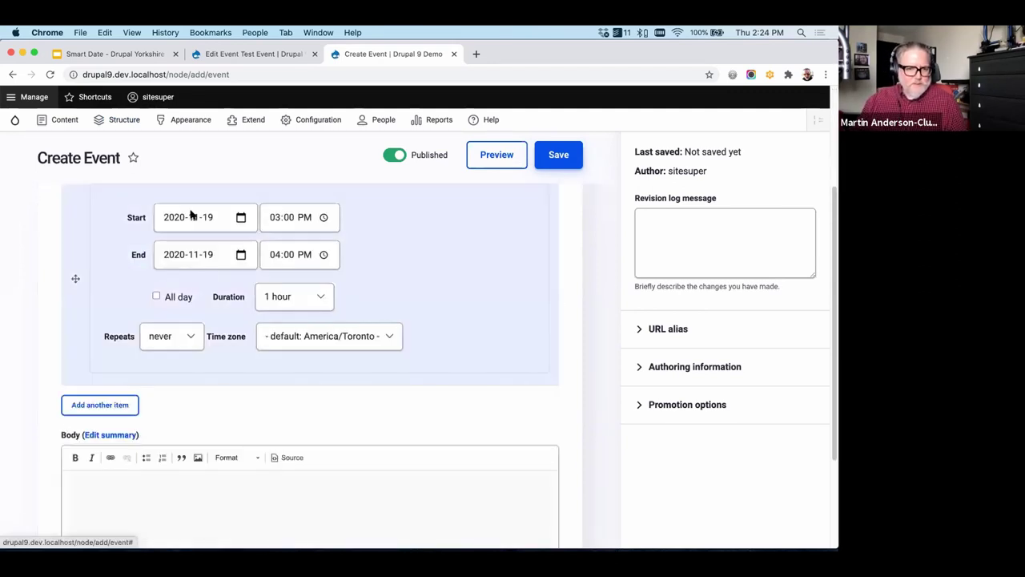
pyautogui.click(240, 217)
pyautogui.click(216, 282)
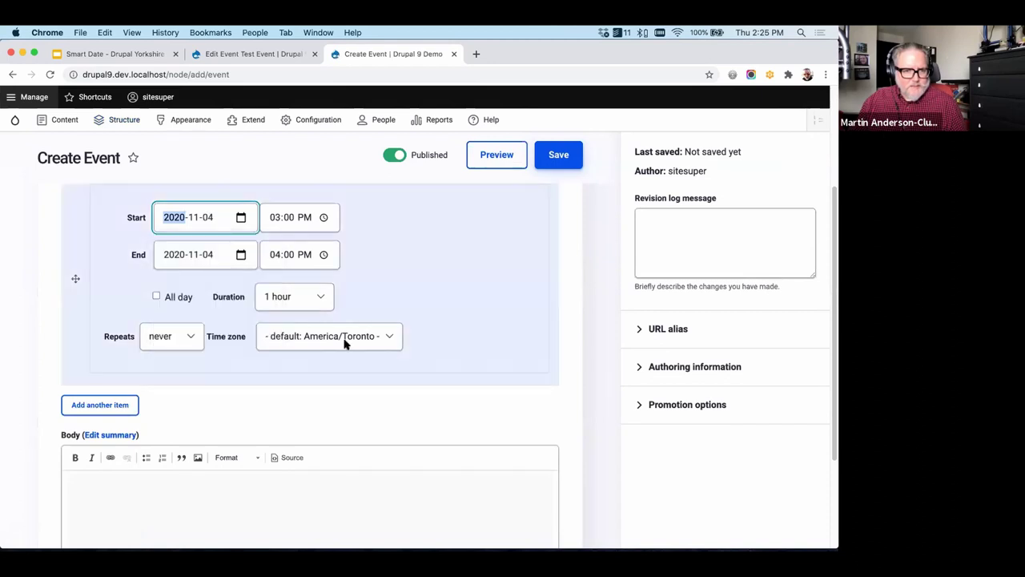
# Make the event repeat by weeks and expand the advanced recurrence options
pyautogui.scroll(1, 410, 297)
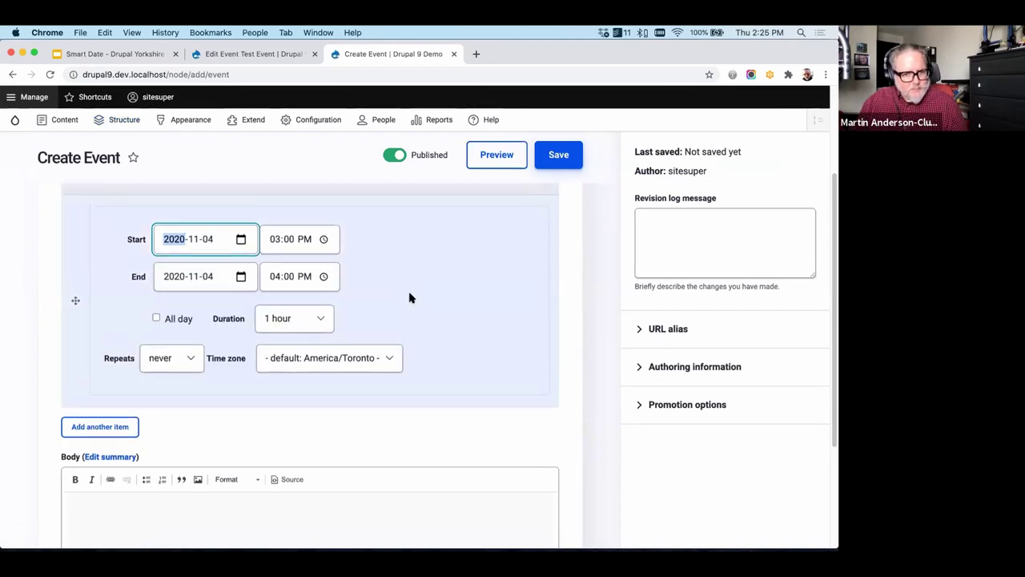
pyautogui.click(186, 362)
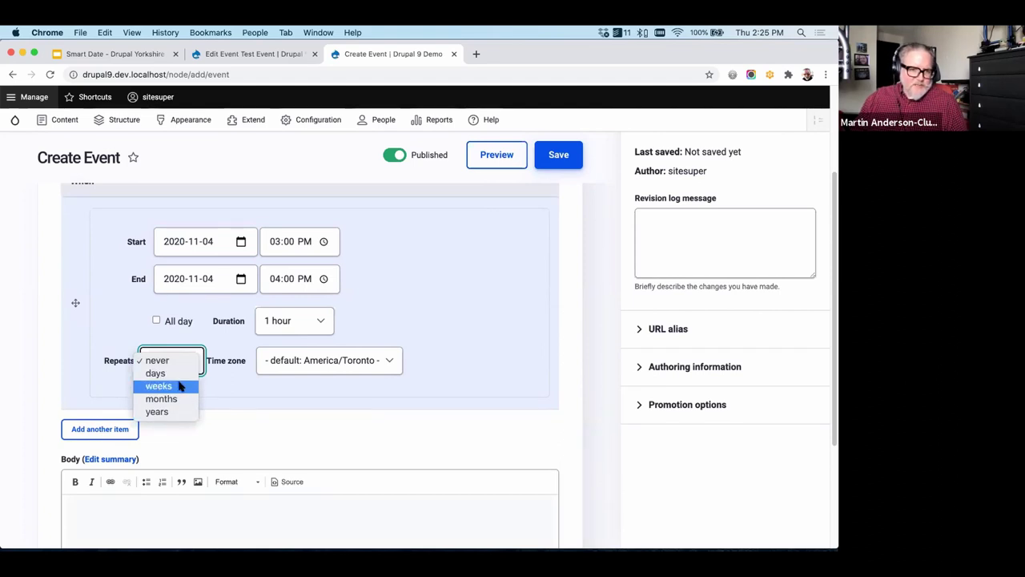
pyautogui.click(272, 409)
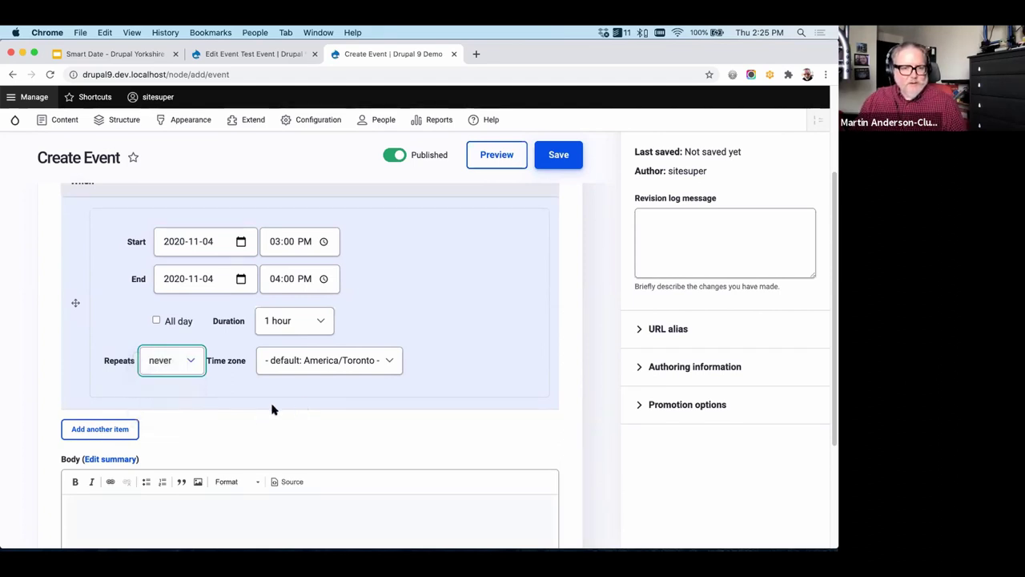
pyautogui.click(177, 361)
pyautogui.click(176, 385)
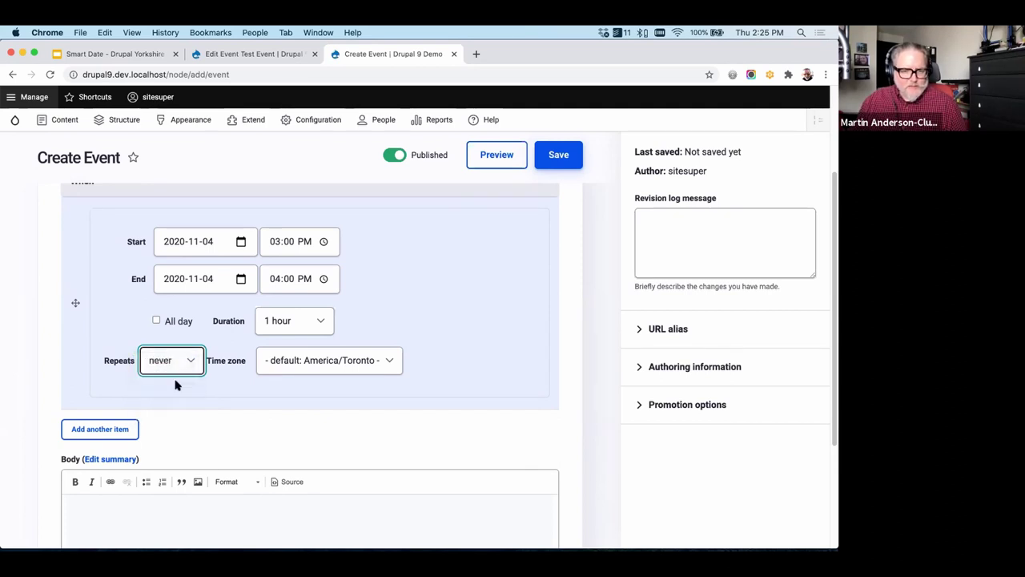
pyautogui.click(232, 293)
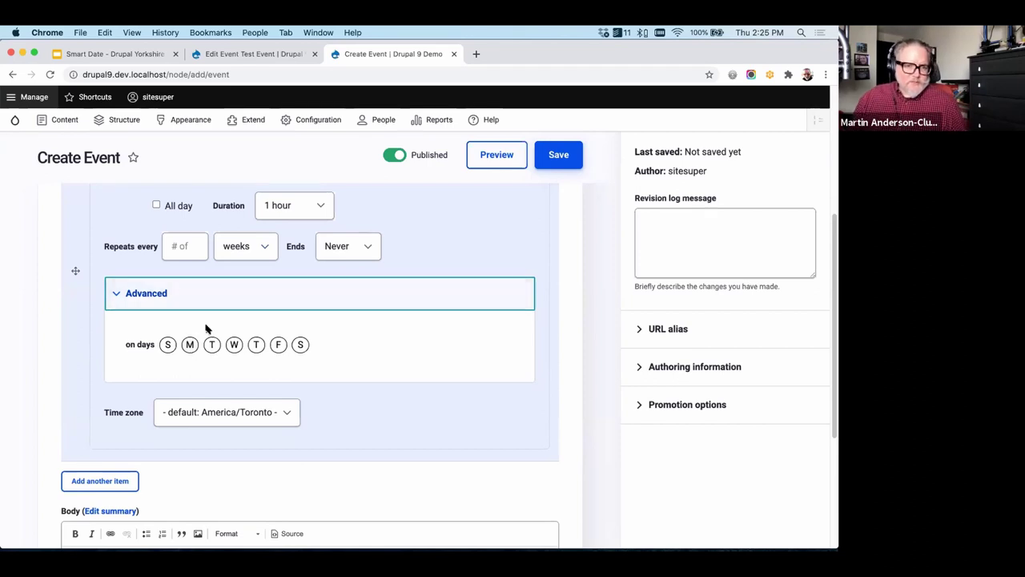
# Change the event's repeat unit to days
pyautogui.click(241, 249)
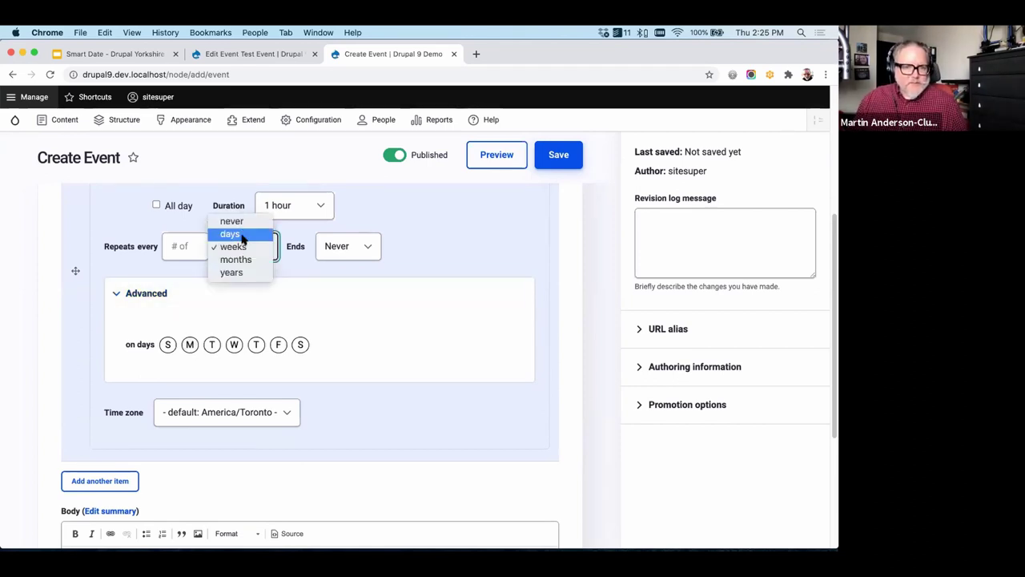
pyautogui.click(242, 234)
pyautogui.click(240, 246)
pyautogui.click(214, 336)
# Make the event repeat by months on the third Thursday
pyautogui.click(237, 247)
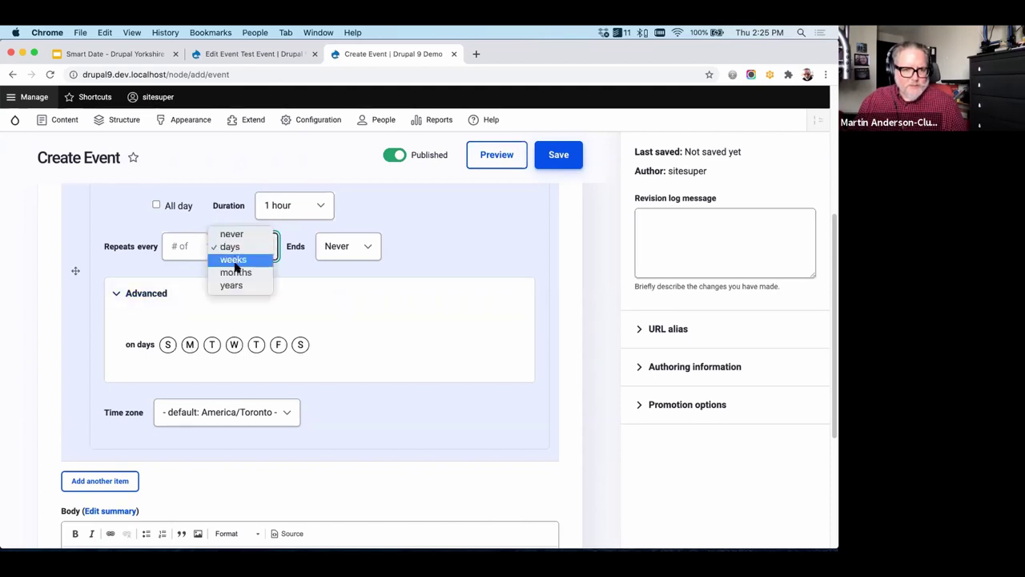
pyautogui.click(236, 273)
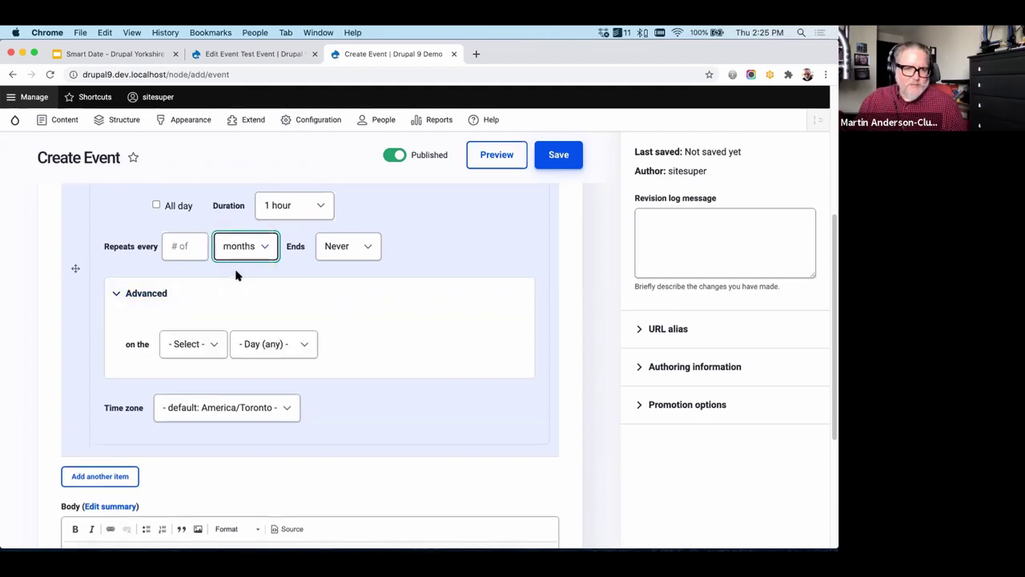
pyautogui.click(189, 346)
pyautogui.click(191, 383)
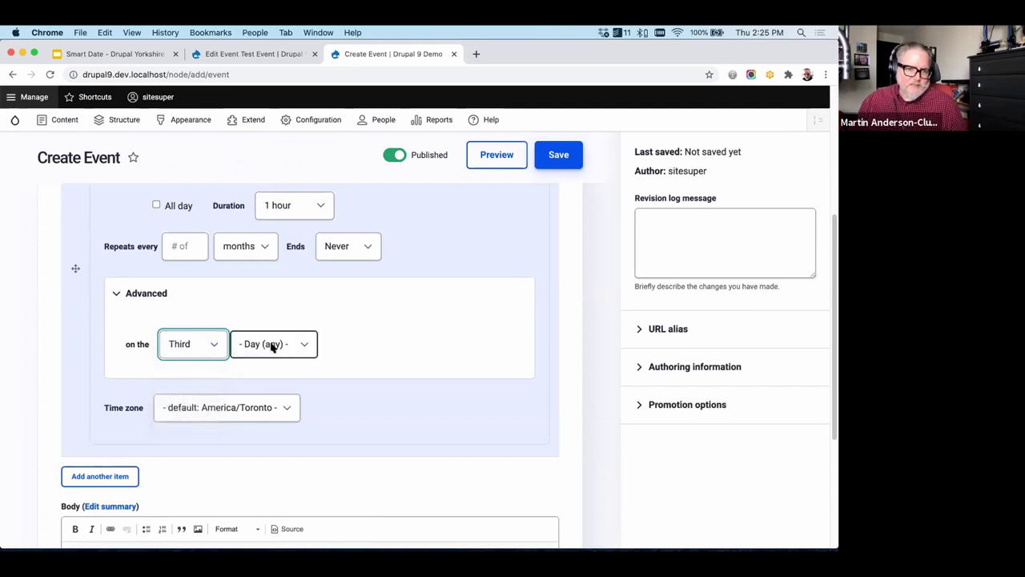
pyautogui.click(273, 346)
pyautogui.click(282, 409)
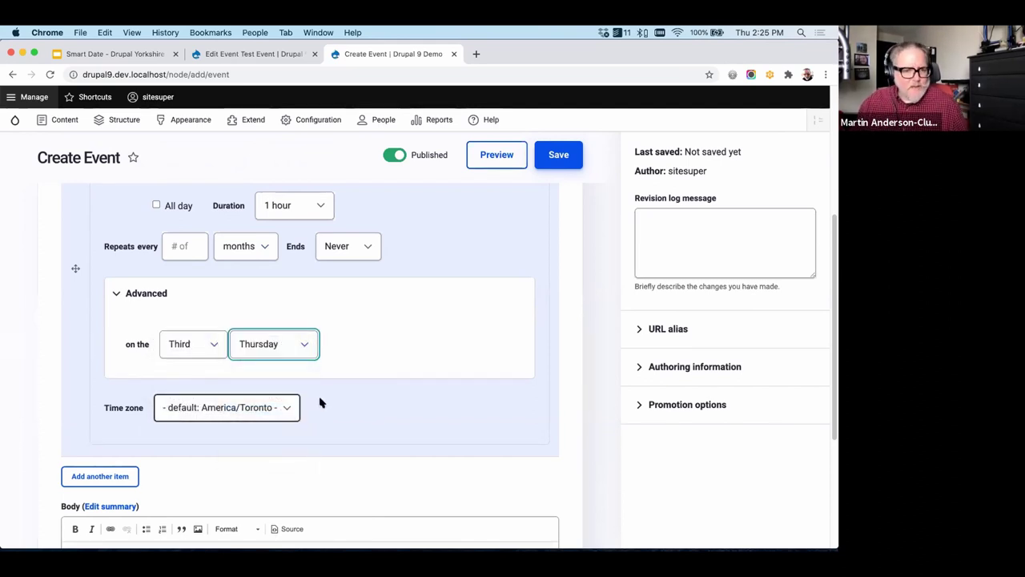
# Check the ordinal choices for monthly repetition and switch the event's repeat unit back to weeks
pyautogui.scroll(3, 320, 400)
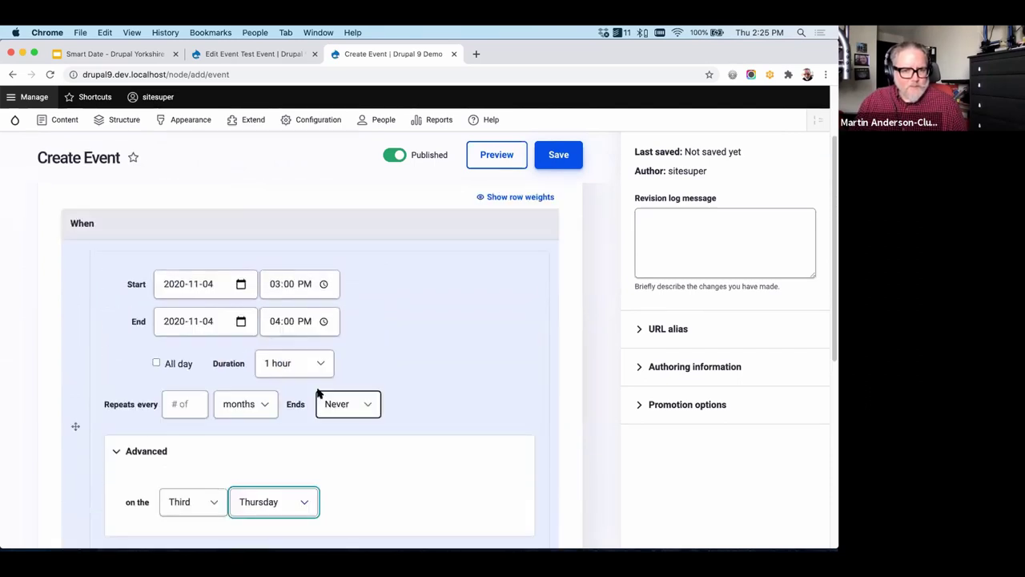
pyautogui.scroll(-2, 317, 392)
pyautogui.click(193, 398)
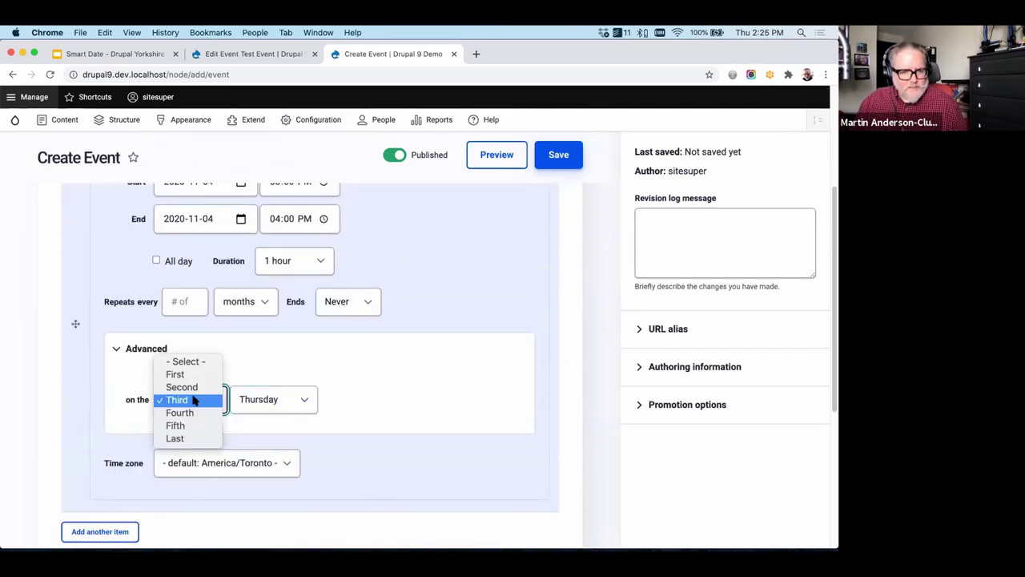
pyautogui.click(224, 312)
pyautogui.click(238, 303)
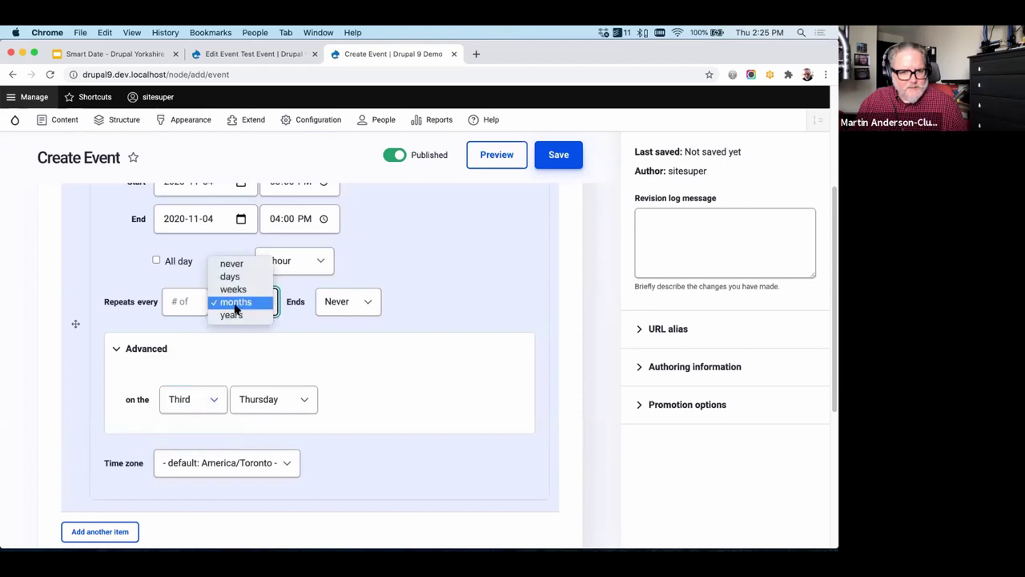
pyautogui.click(237, 291)
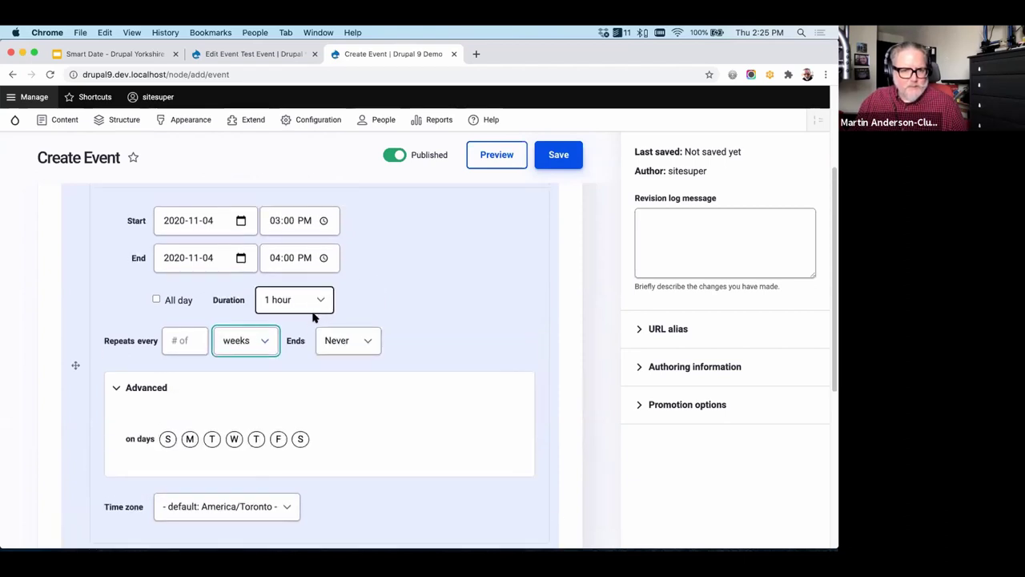
# End the event's weekly repetition after 10 times, save the event and review its listed dates
pyautogui.click(352, 341)
pyautogui.click(349, 354)
pyautogui.click(394, 340)
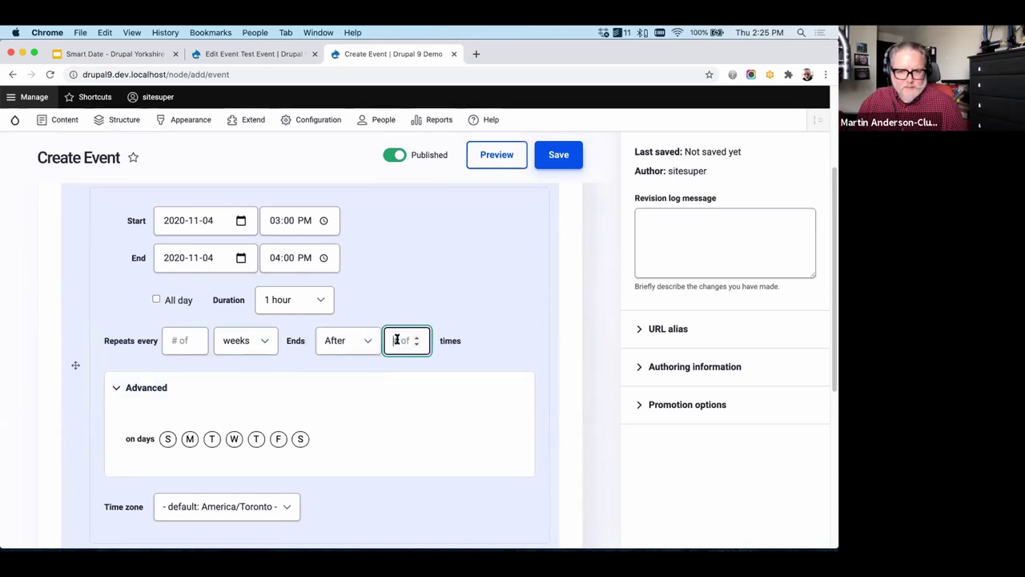
pyautogui.write('10')
pyautogui.scroll(-2, 350, 313)
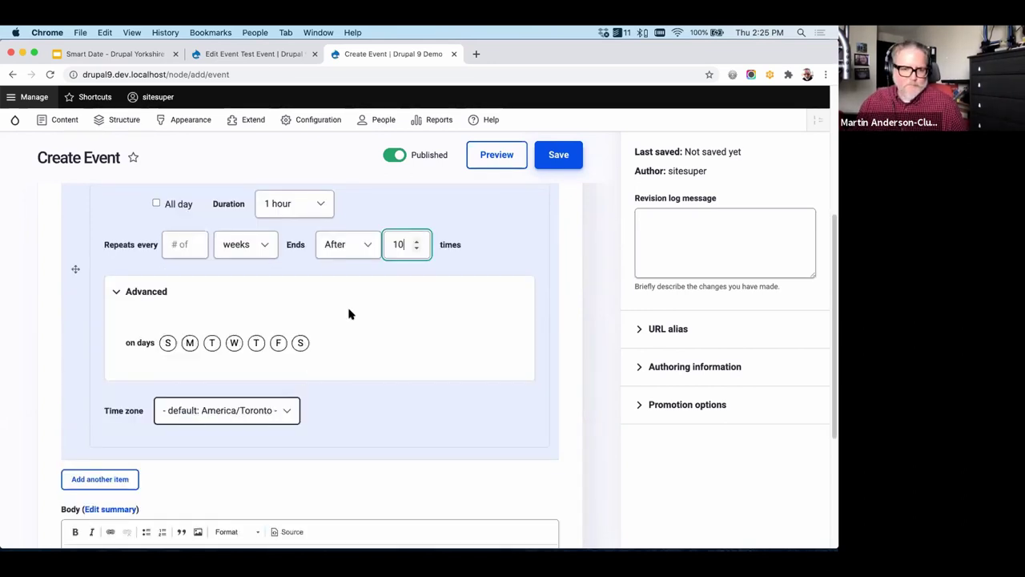
pyautogui.click(558, 156)
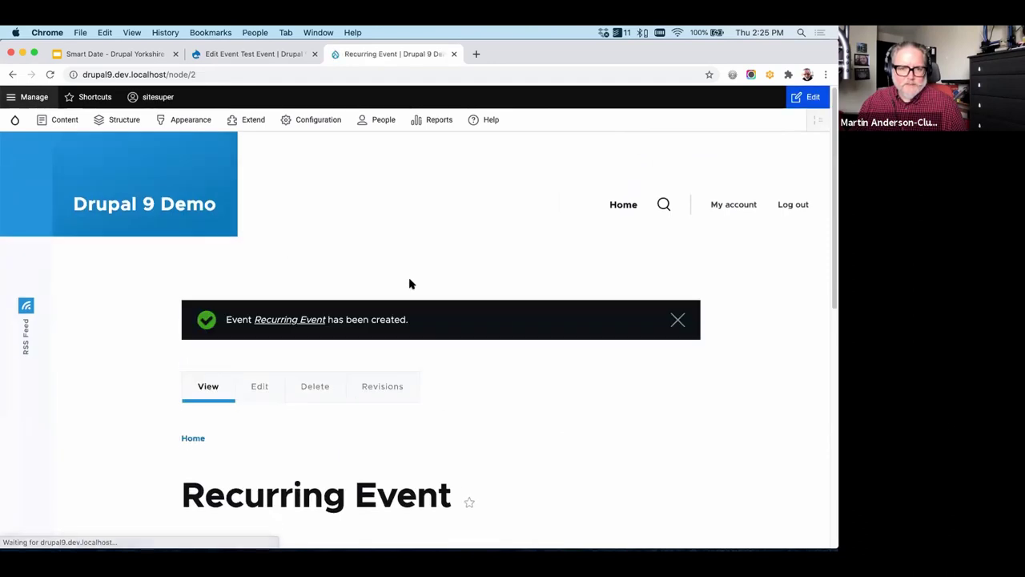
pyautogui.scroll(-5, 409, 281)
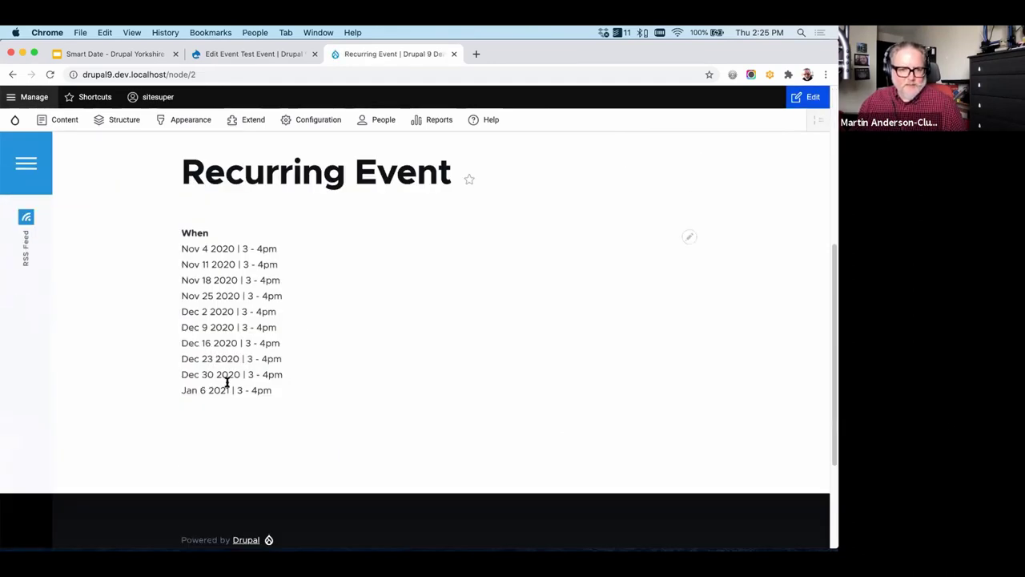
pyautogui.scroll(2, 240, 376)
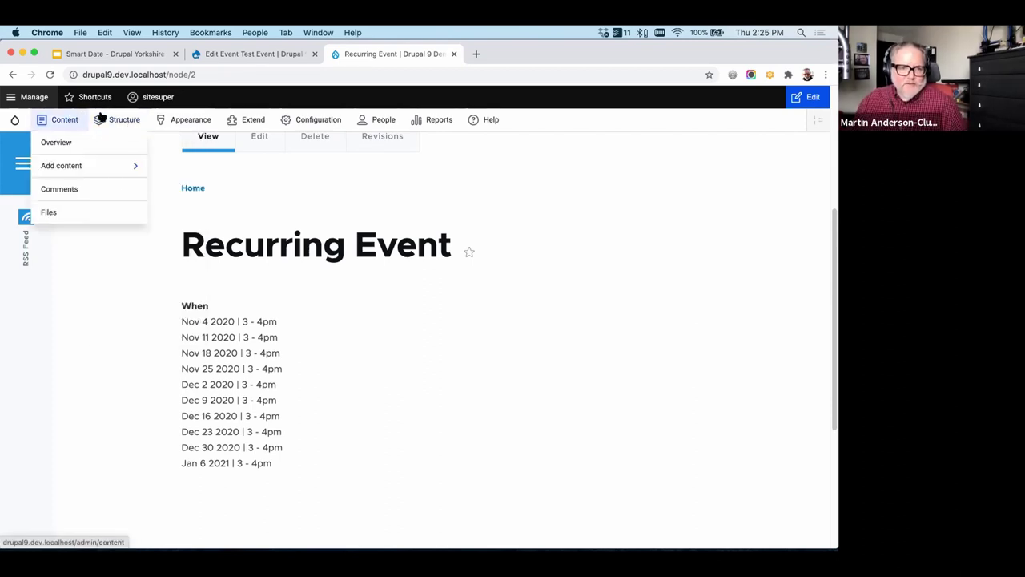
# Open the Manage display page of the Event content type in a new browser tab
pyautogui.moveTo(141, 210)
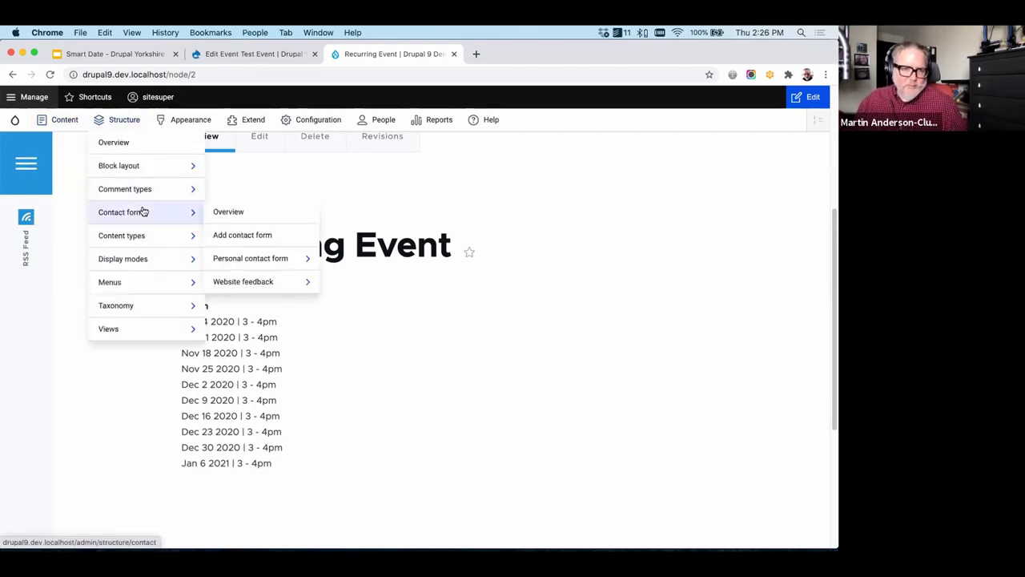
pyautogui.moveTo(152, 236)
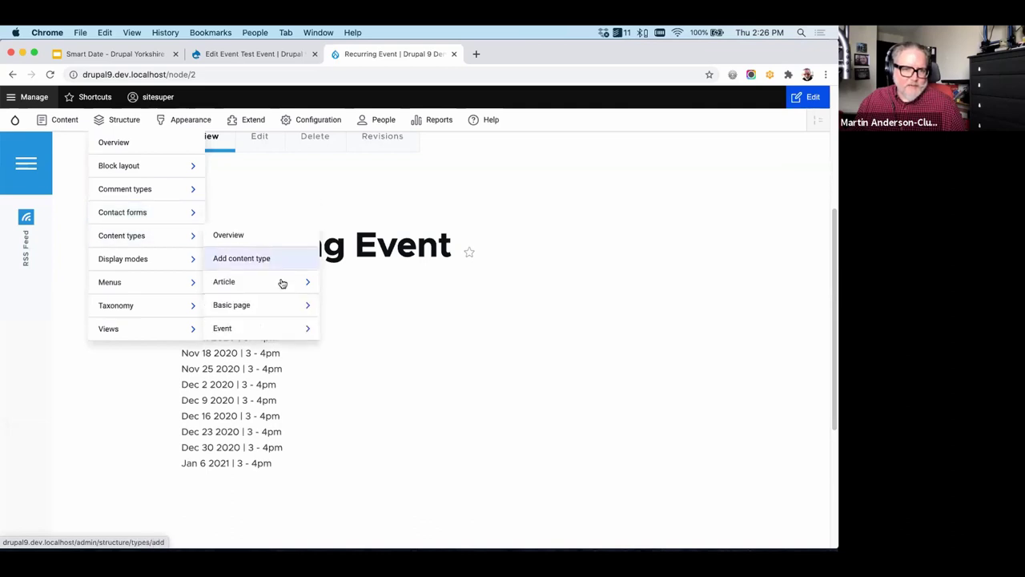
pyautogui.moveTo(282, 303)
pyautogui.moveTo(281, 331)
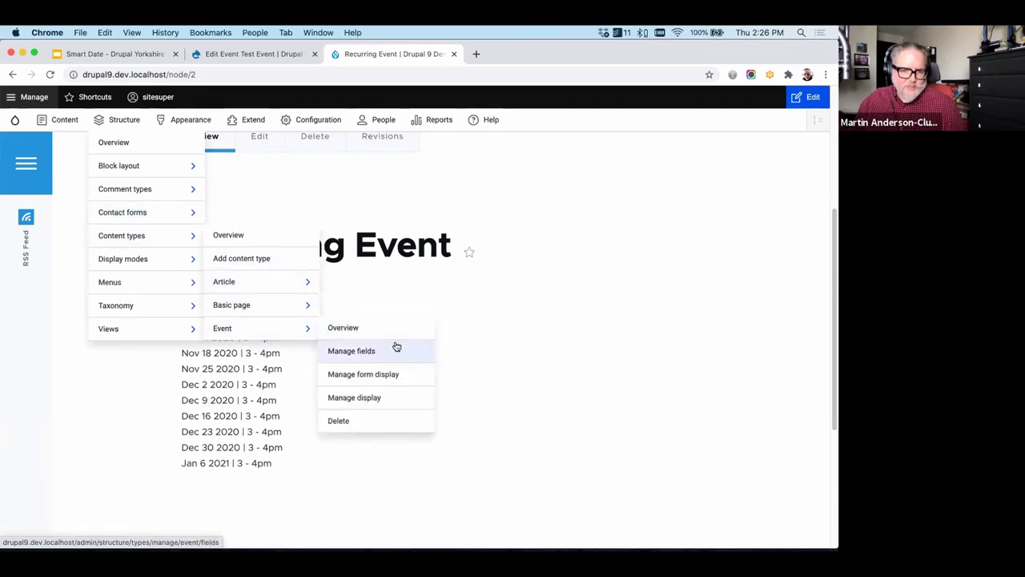
pyautogui.click(382, 397)
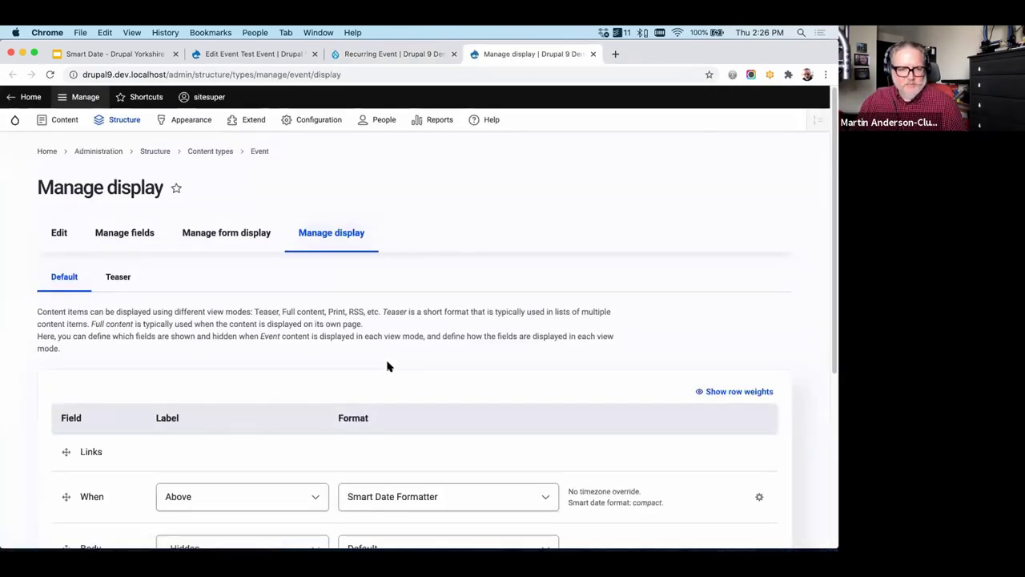
# Change the display format of the When field to Recurring
pyautogui.scroll(-5, 385, 377)
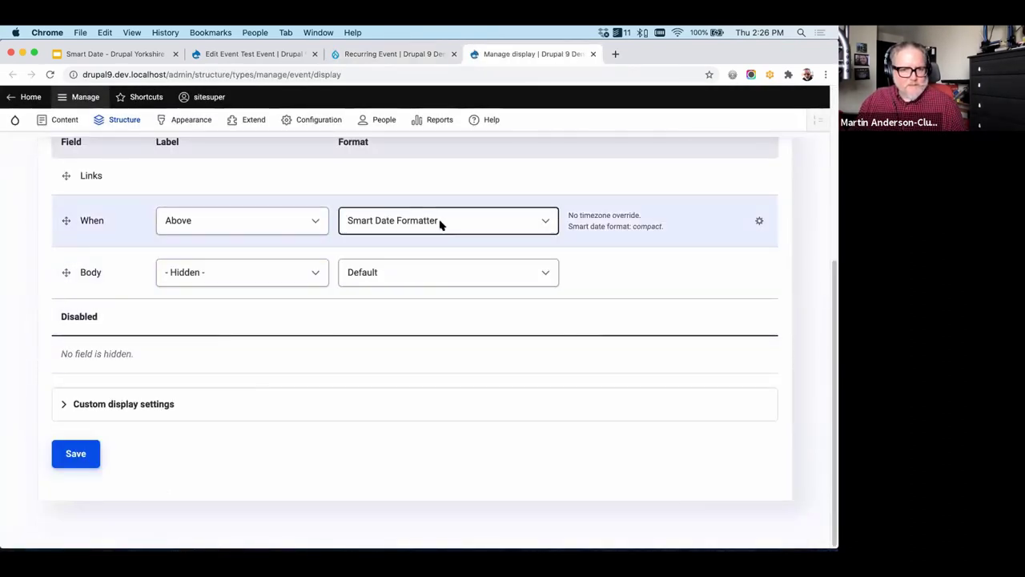
pyautogui.click(440, 222)
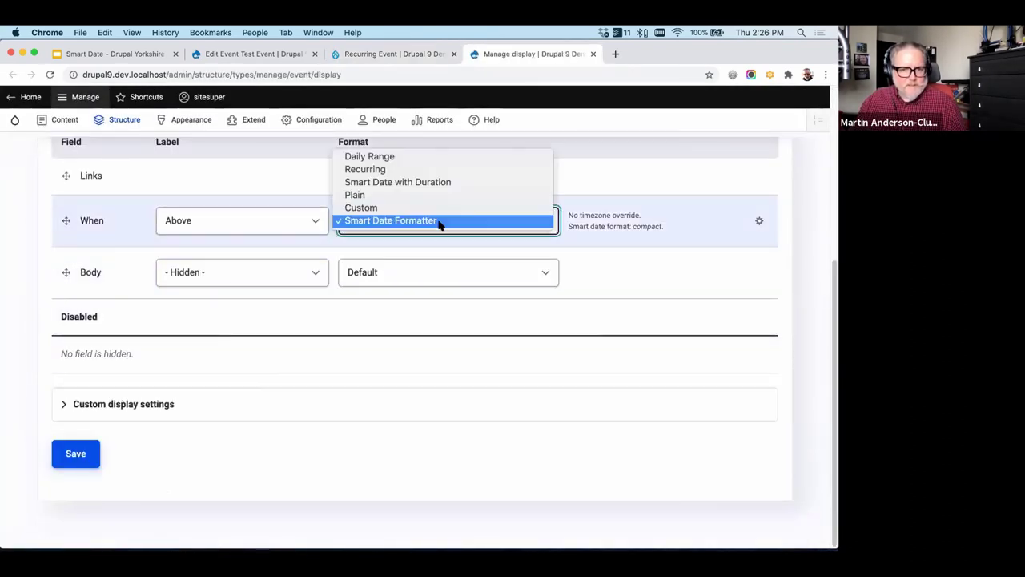
pyautogui.click(446, 170)
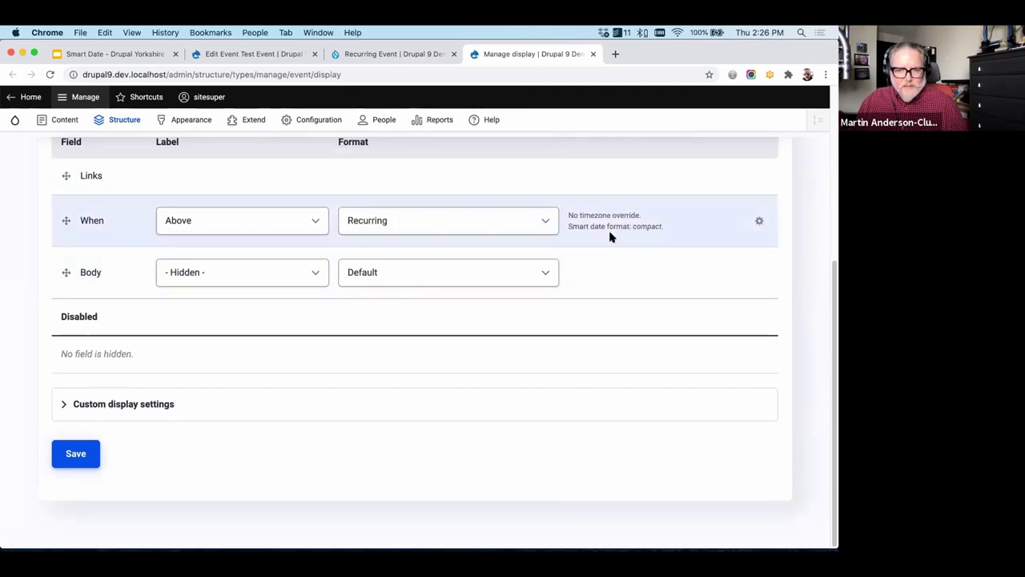
# In the When field's Recurring format settings, show 1 recent instance and 3 upcoming instances
pyautogui.click(758, 222)
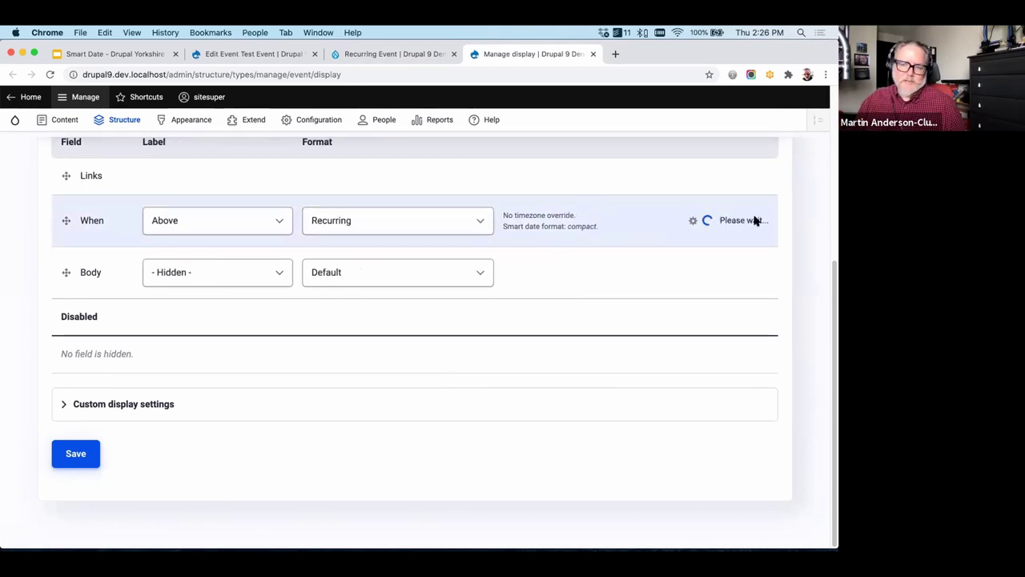
pyautogui.scroll(5, 673, 264)
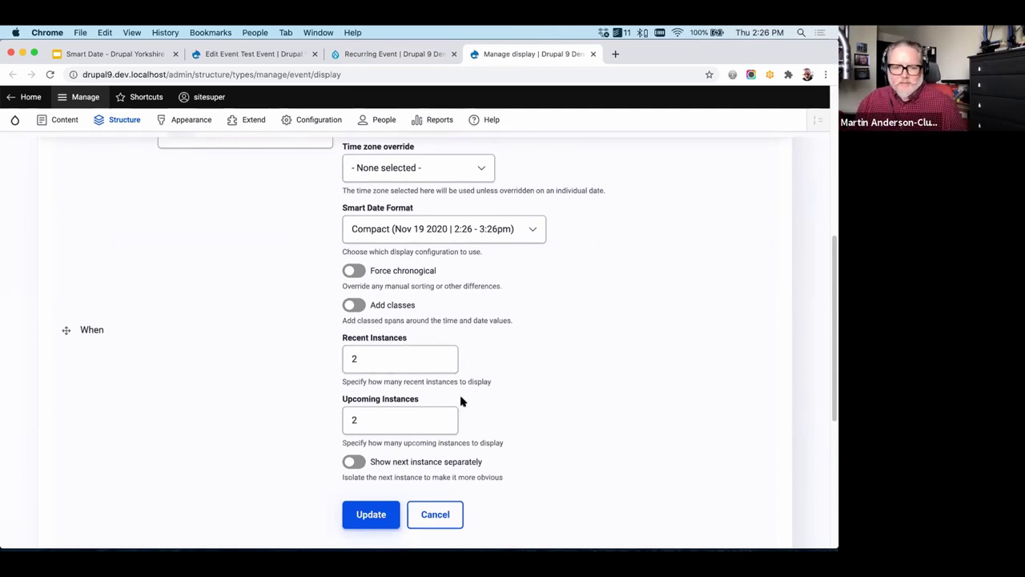
pyautogui.click(387, 359)
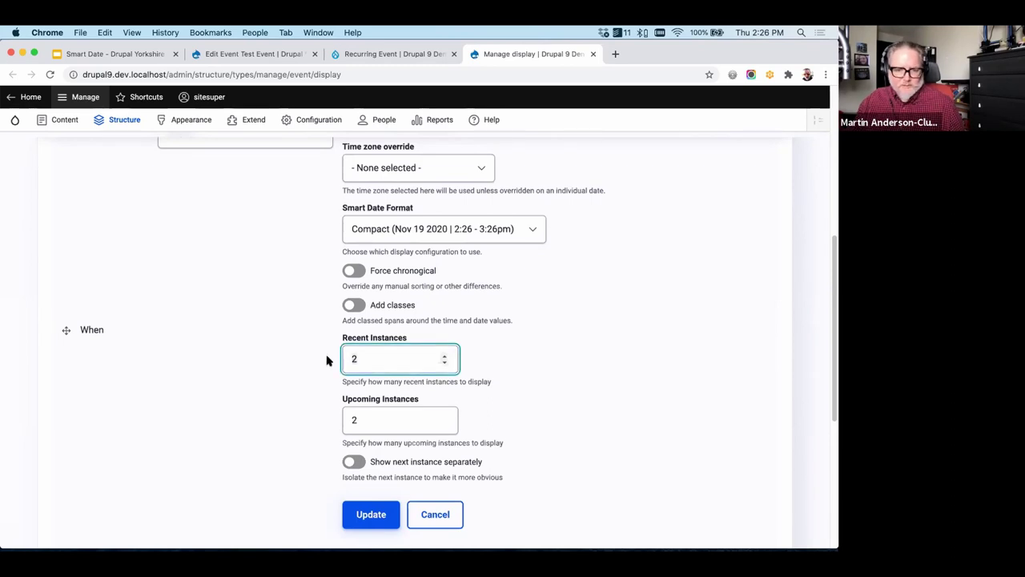
pyautogui.click(370, 420)
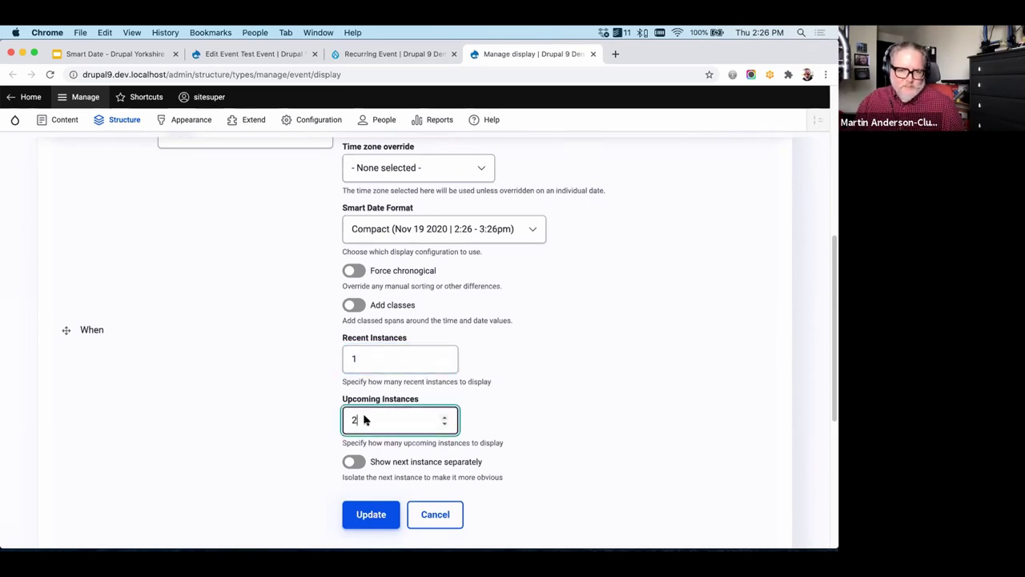
pyautogui.press('Up')
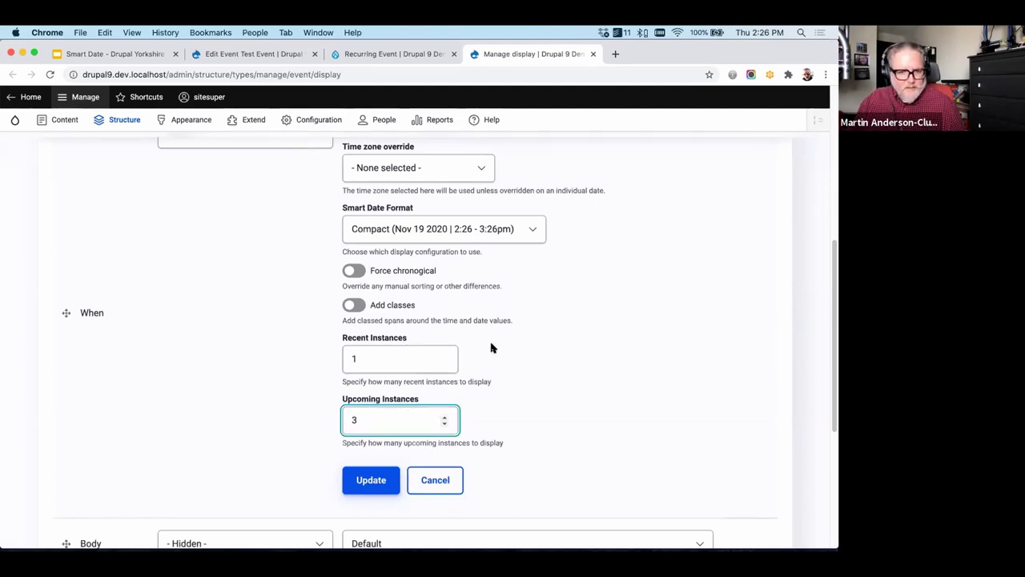
pyautogui.scroll(1, 438, 395)
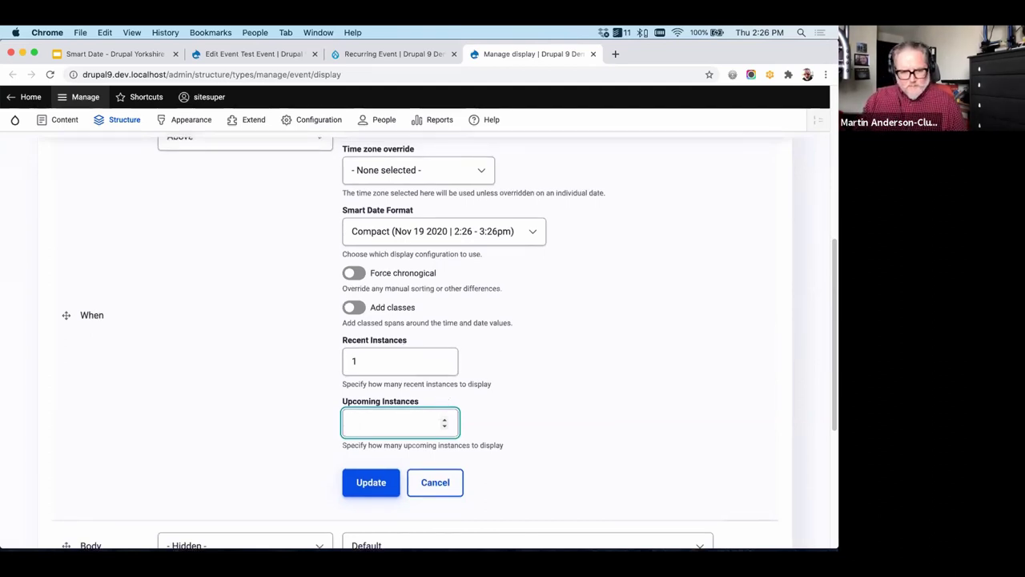
pyautogui.write('0')
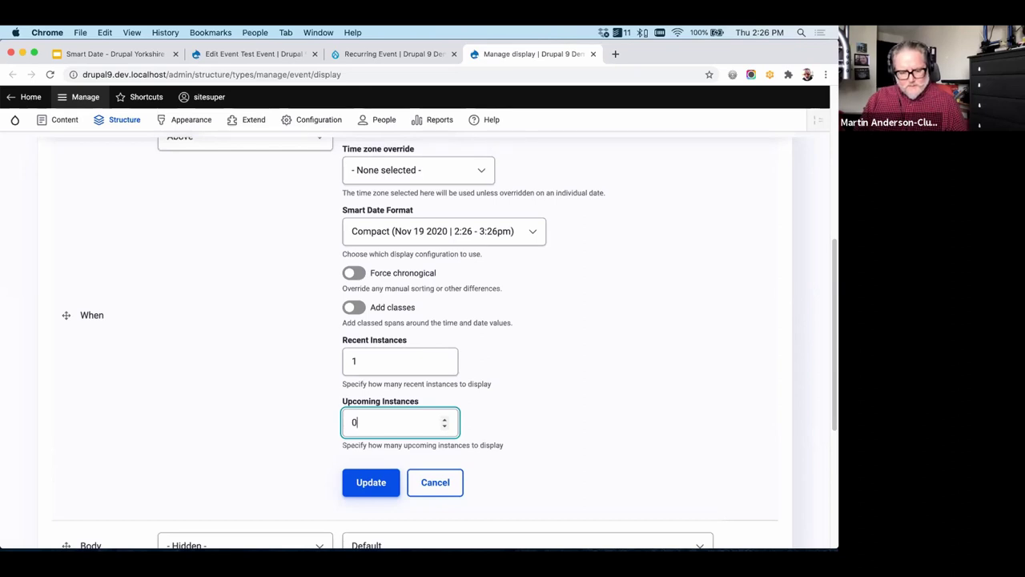
pyautogui.write('3')
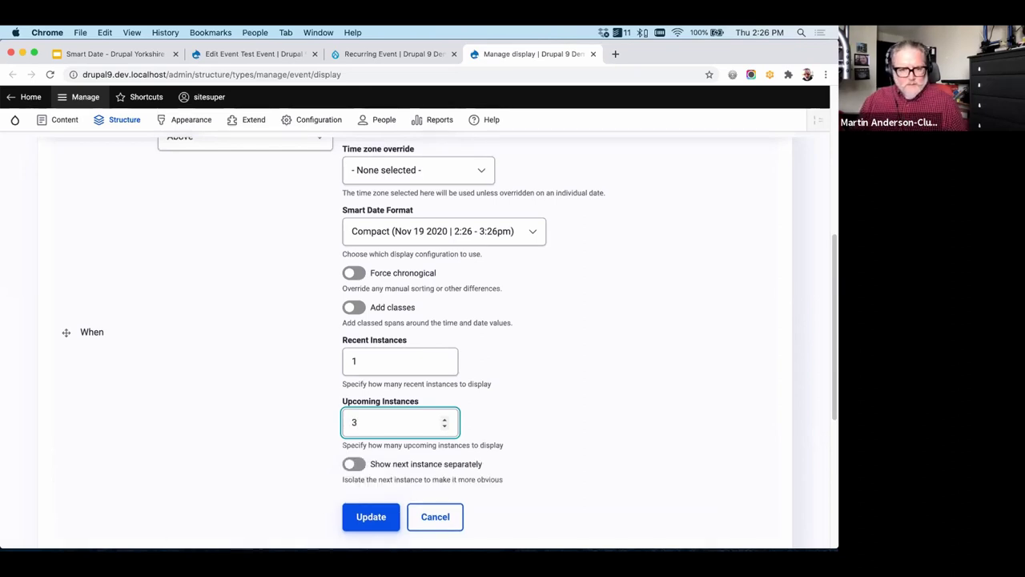
# Enable showing the next instance separately, apply the format settings and save the Event display
pyautogui.click(354, 463)
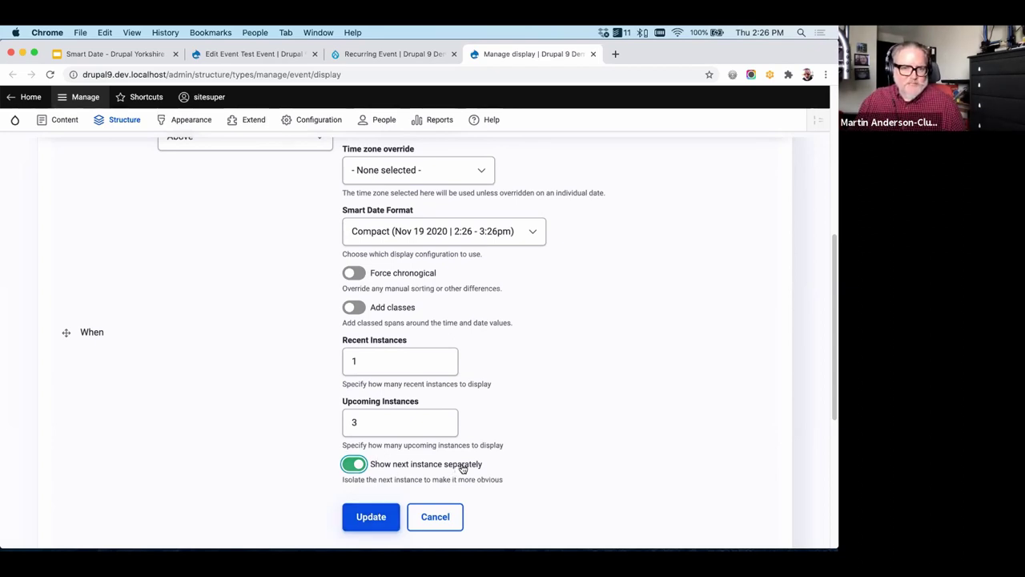
pyautogui.scroll(-1, 466, 465)
pyautogui.scroll(-1, 473, 369)
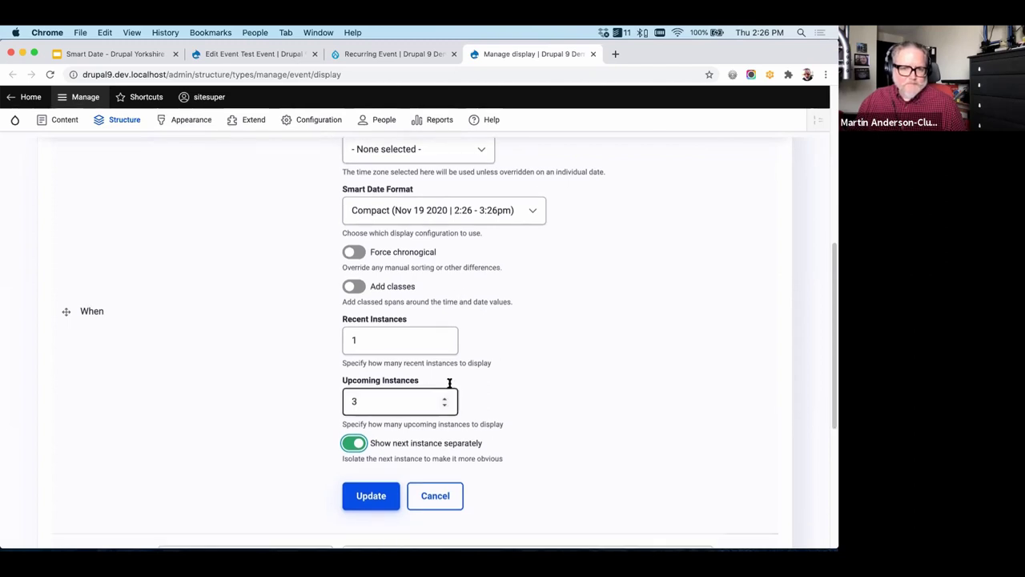
pyautogui.click(384, 494)
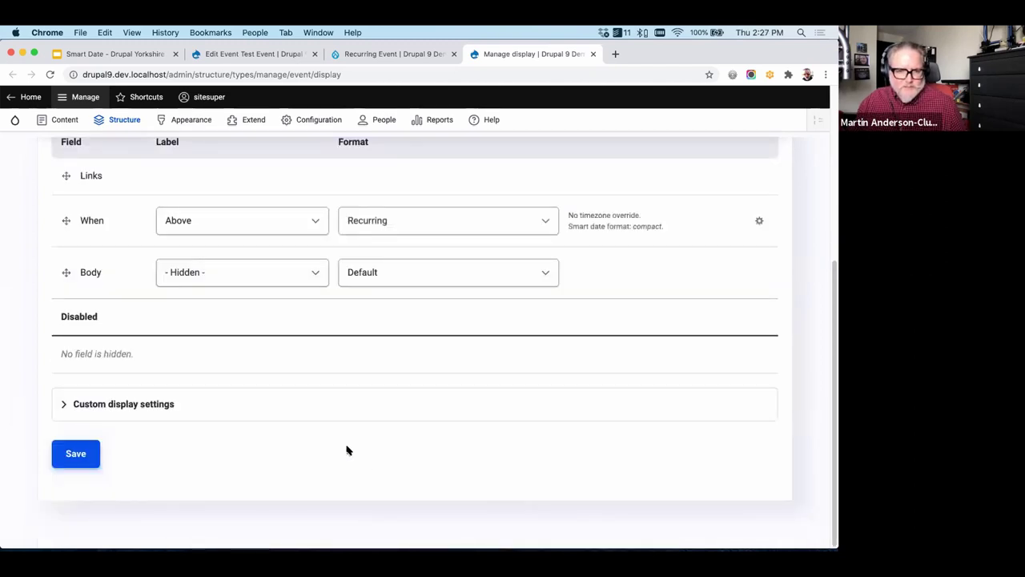
pyautogui.click(76, 454)
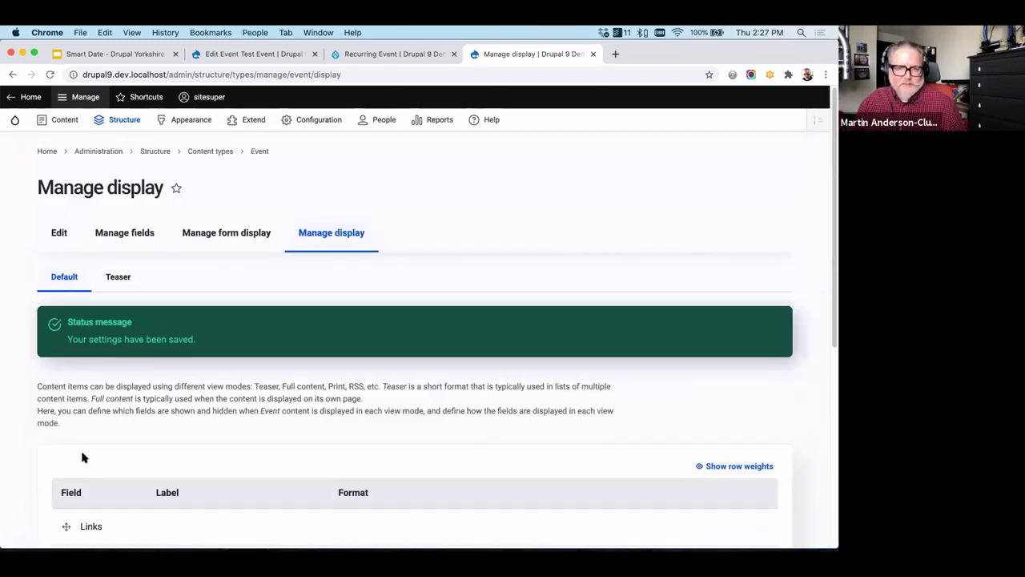
# Return to the Recurring Event page and reload it to check the new recurring date display
pyautogui.click(244, 52)
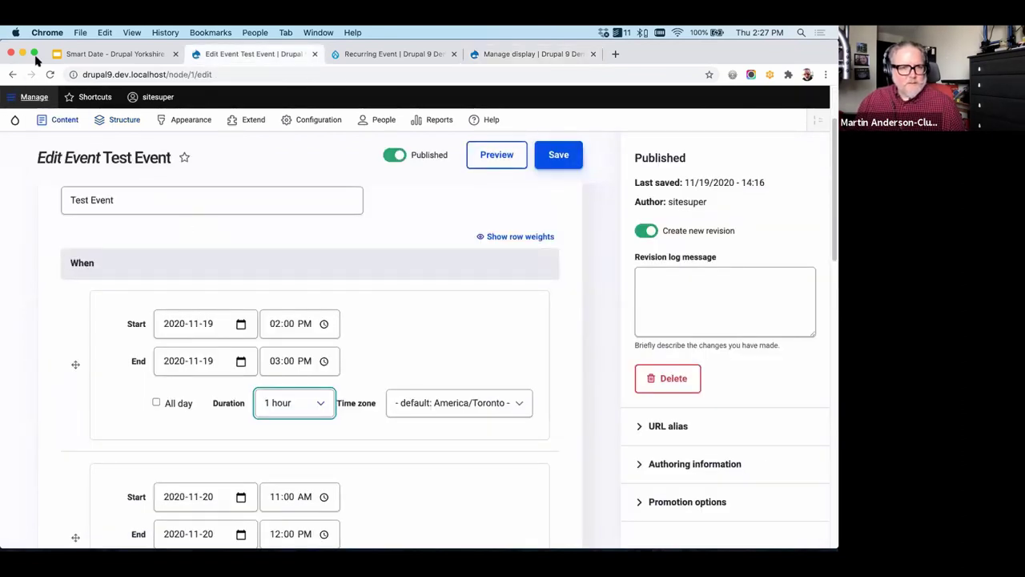
pyautogui.click(405, 56)
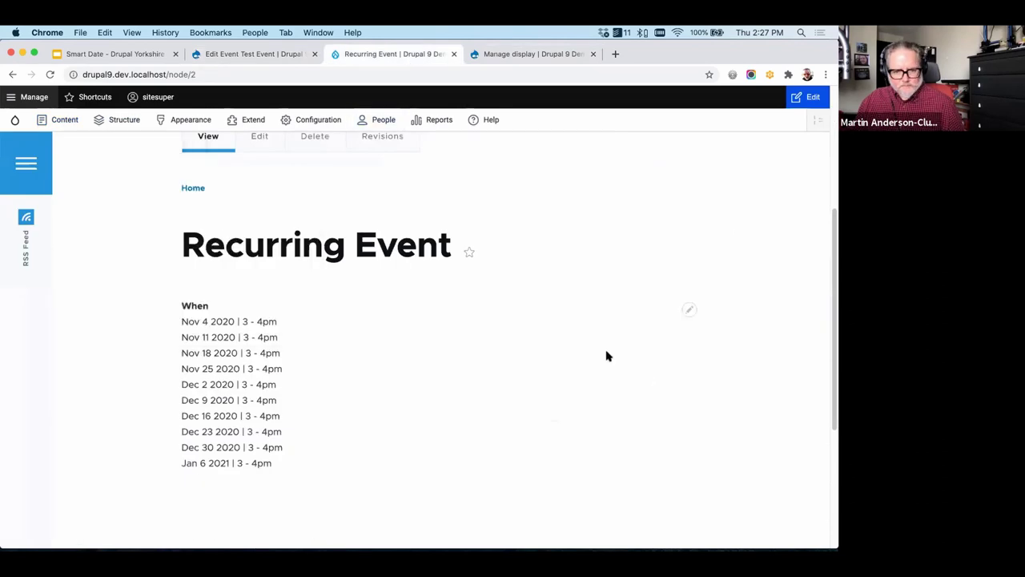
pyautogui.press('super+r')
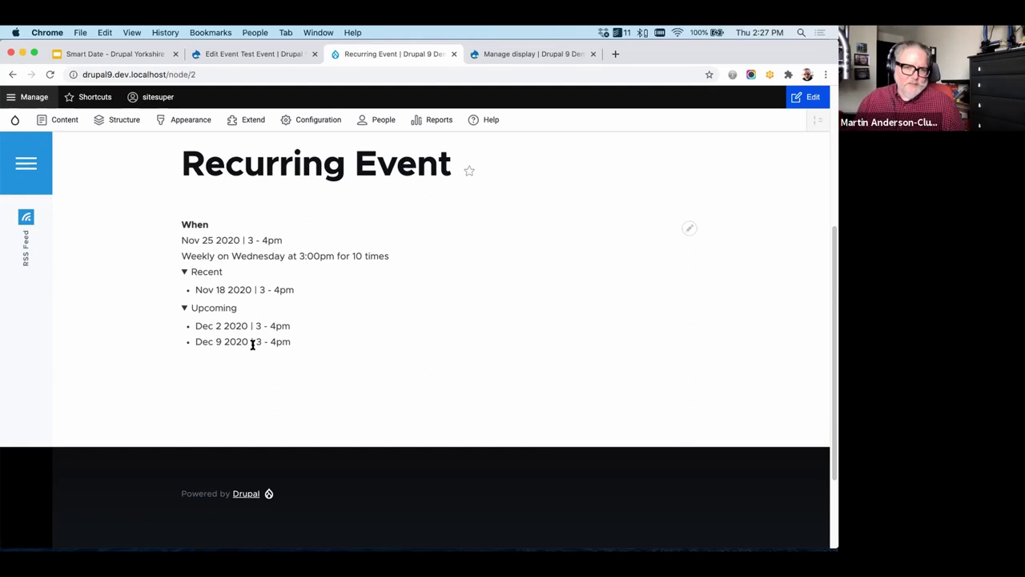
# Open the Event content type's Manage form display page and expand the When field's widget settings
pyautogui.click(563, 54)
pyautogui.click(269, 234)
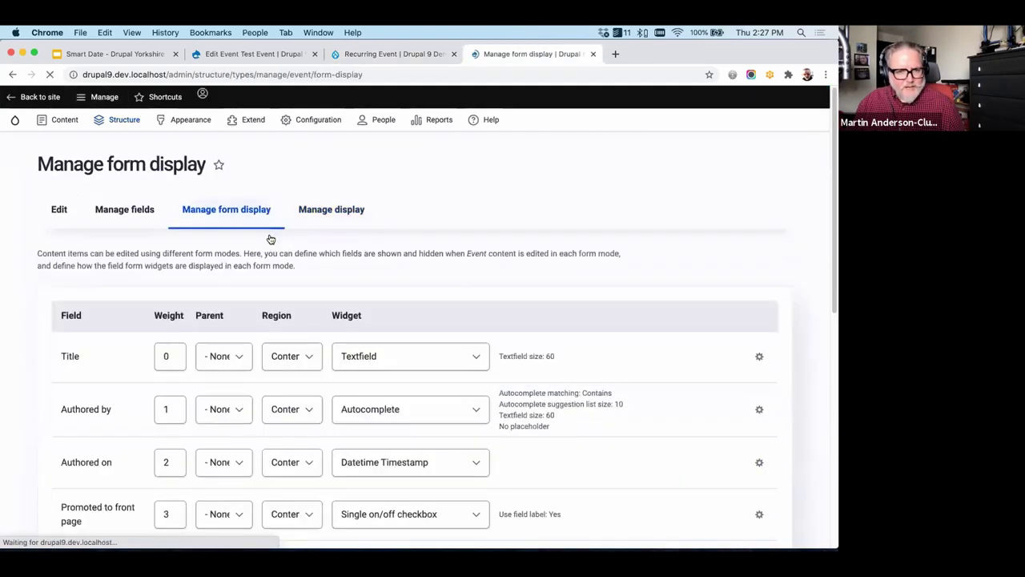
pyautogui.scroll(-3, 300, 229)
pyautogui.scroll(-5, 302, 228)
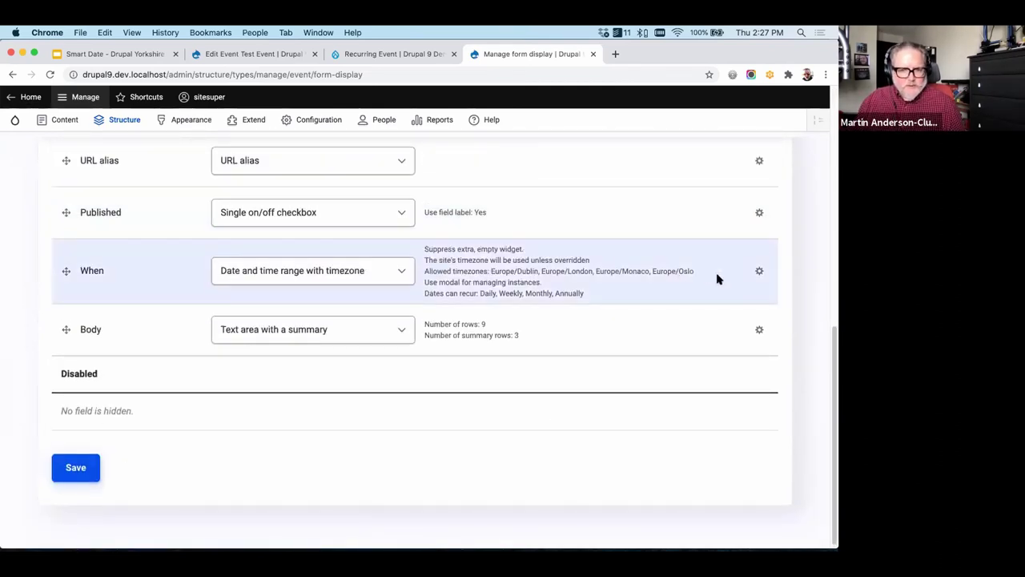
pyautogui.click(758, 270)
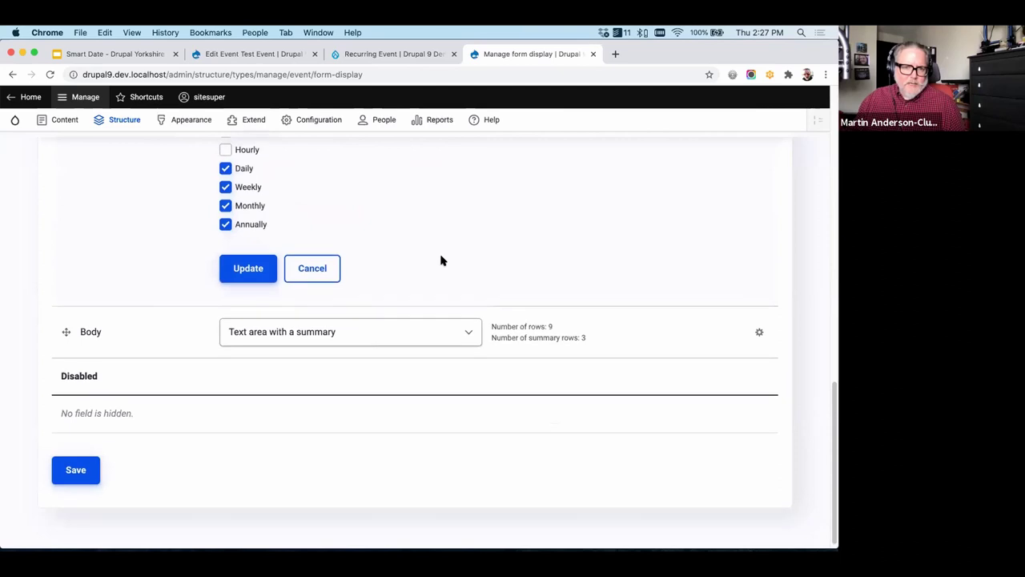
# Allow Hourly and by Minutes frequencies for recurring events in the When widget and save the form display
pyautogui.scroll(2, 281, 214)
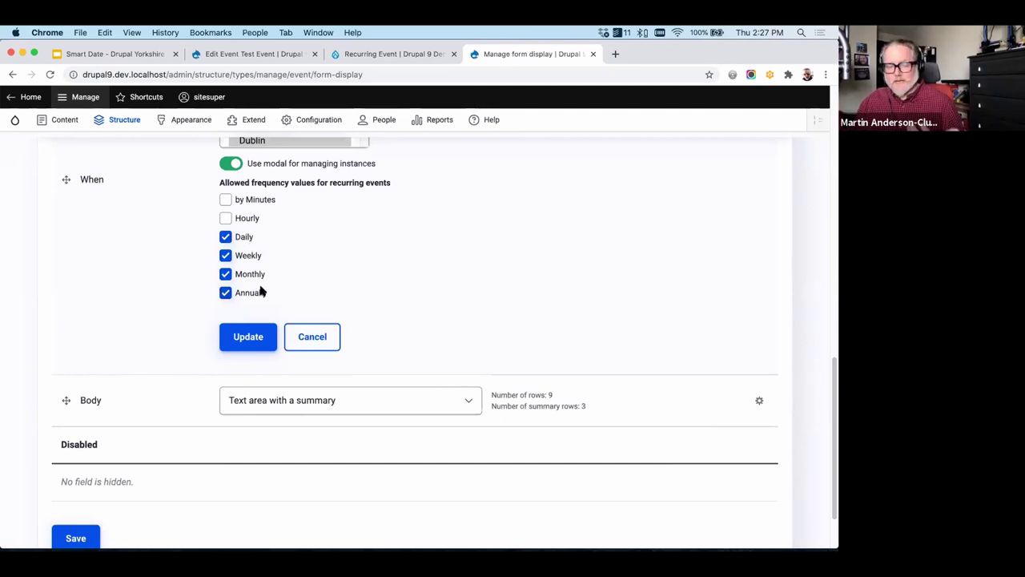
pyautogui.click(248, 220)
pyautogui.click(254, 200)
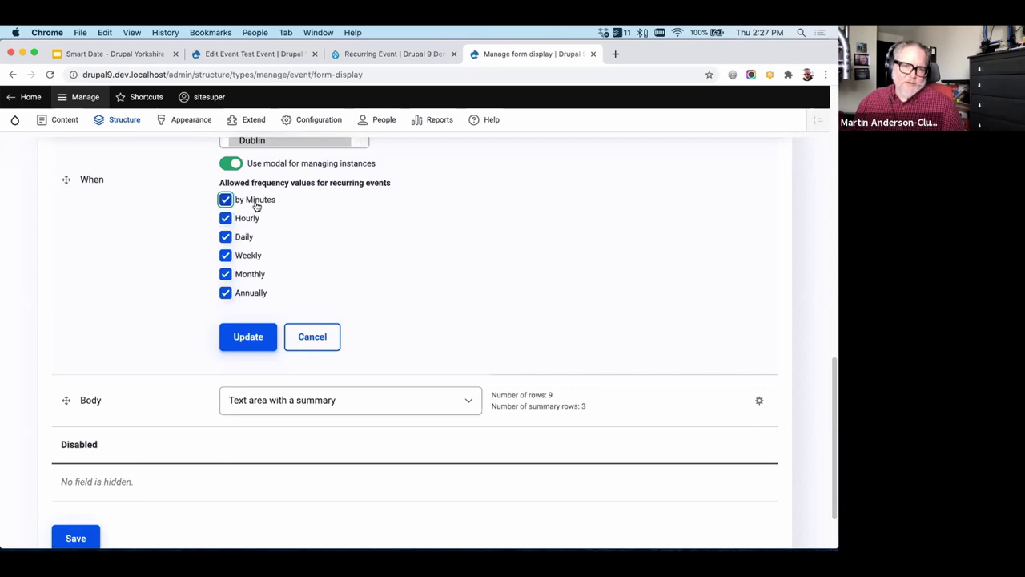
pyautogui.click(245, 336)
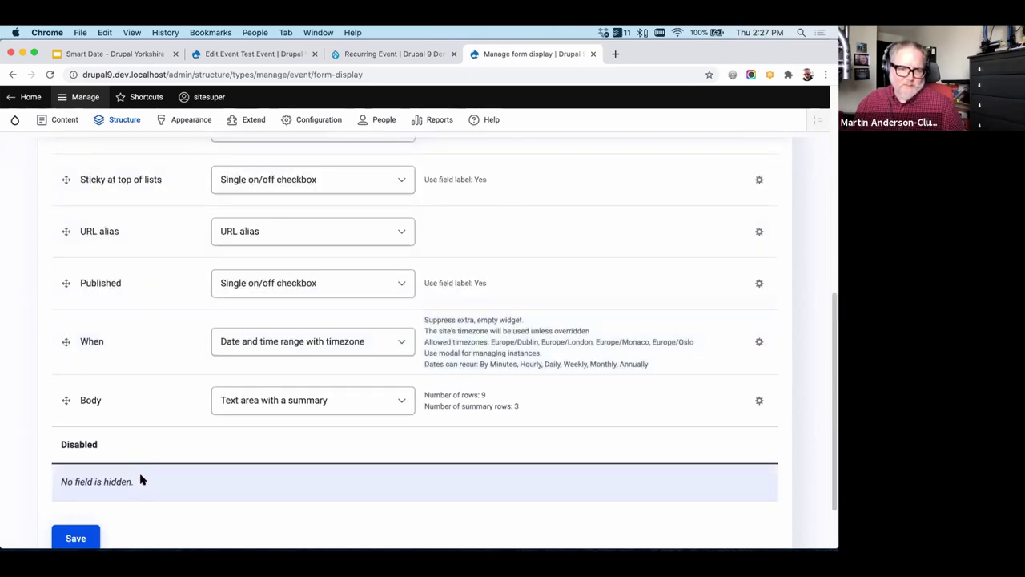
pyautogui.click(80, 538)
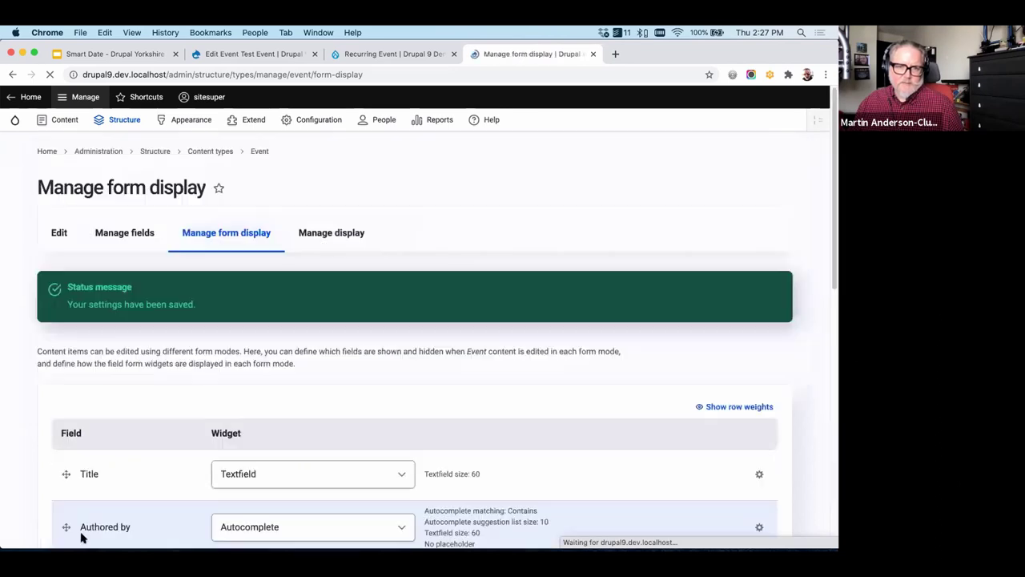
# Return to the Recurring Event page and open that event for editing
pyautogui.doubleClick(655, 70)
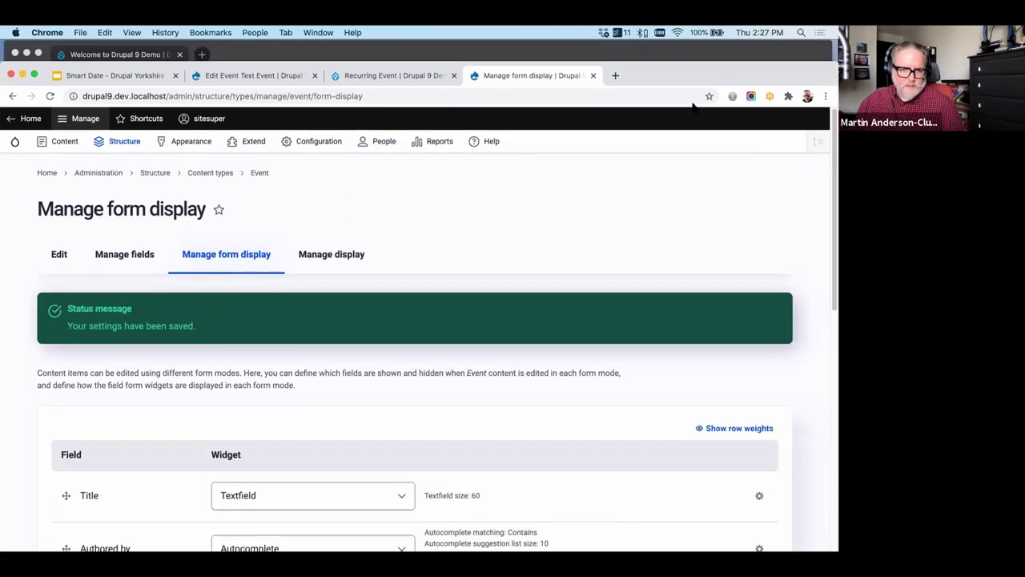
pyautogui.moveTo(721, 84); pyautogui.dragTo(723, 120)
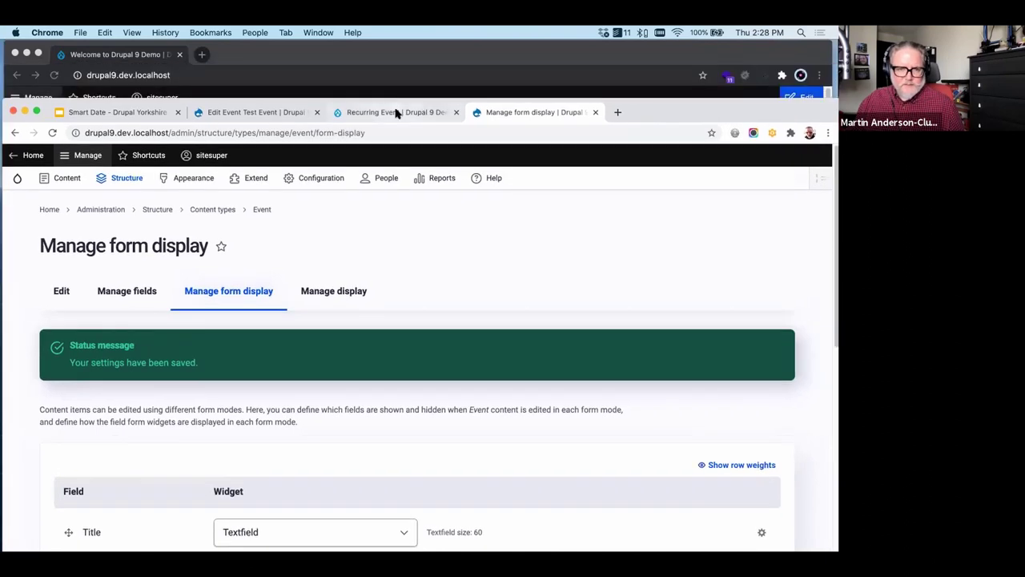
pyautogui.click(395, 113)
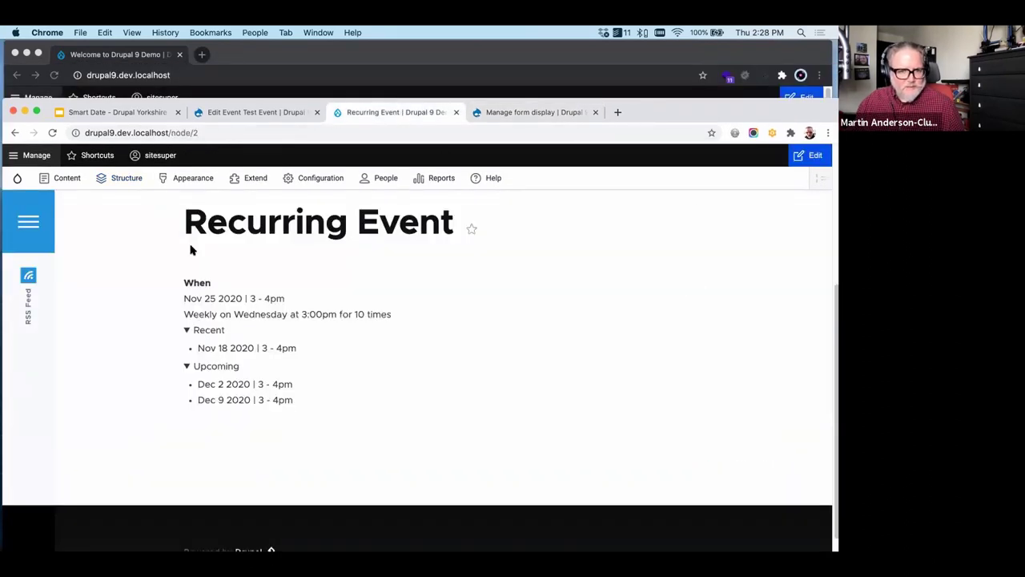
pyautogui.scroll(5, 402, 266)
pyautogui.click(271, 352)
pyautogui.doubleClick(632, 112)
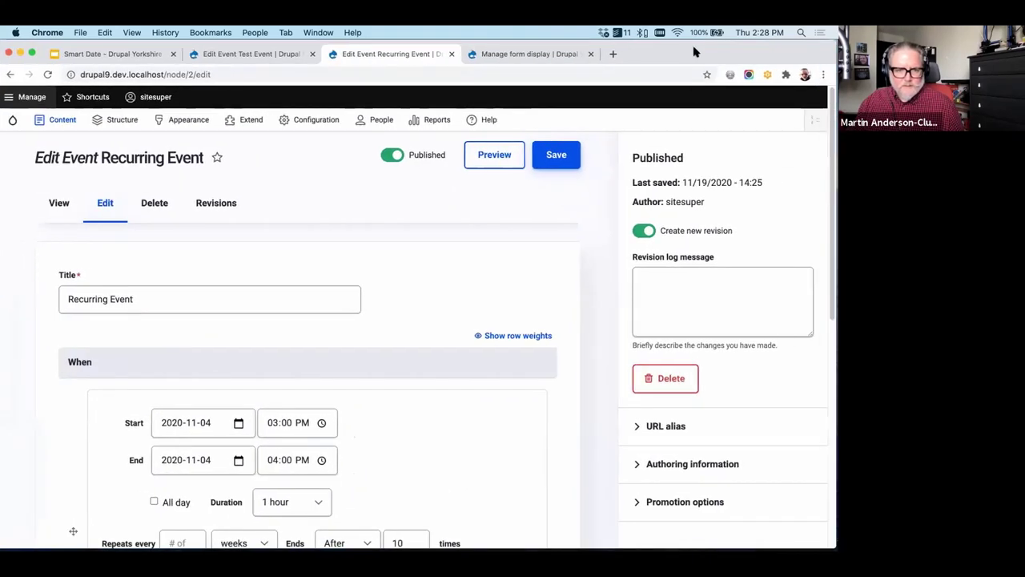
# Change the Recurring Event's repeat frequency to minutes
pyautogui.scroll(-4, 423, 336)
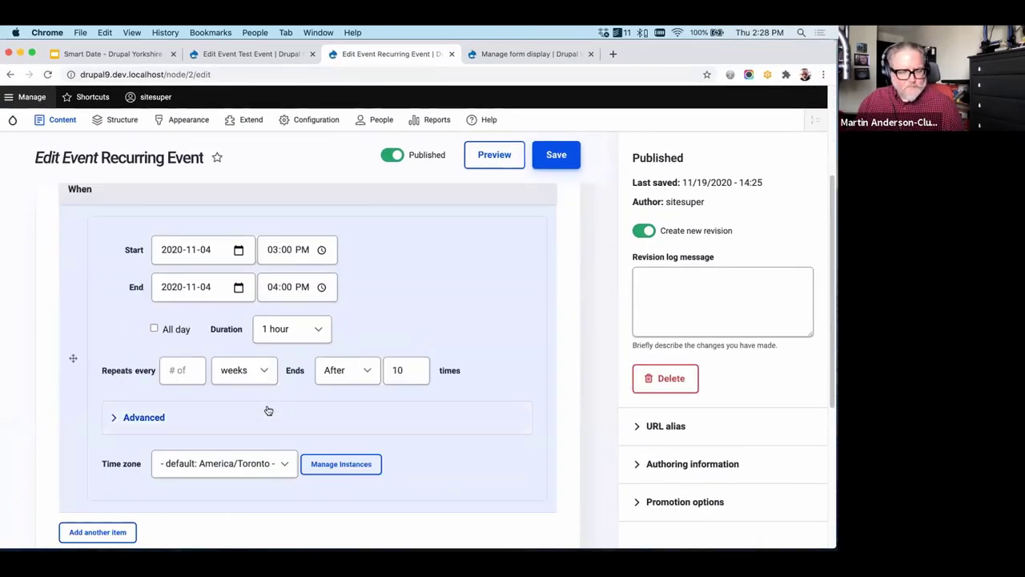
pyautogui.click(244, 370)
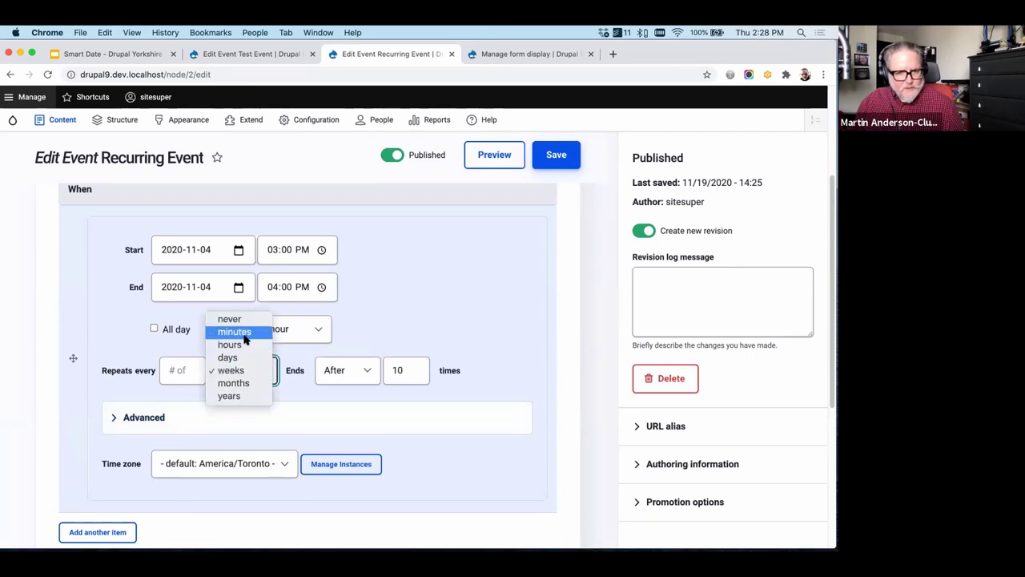
pyautogui.click(249, 331)
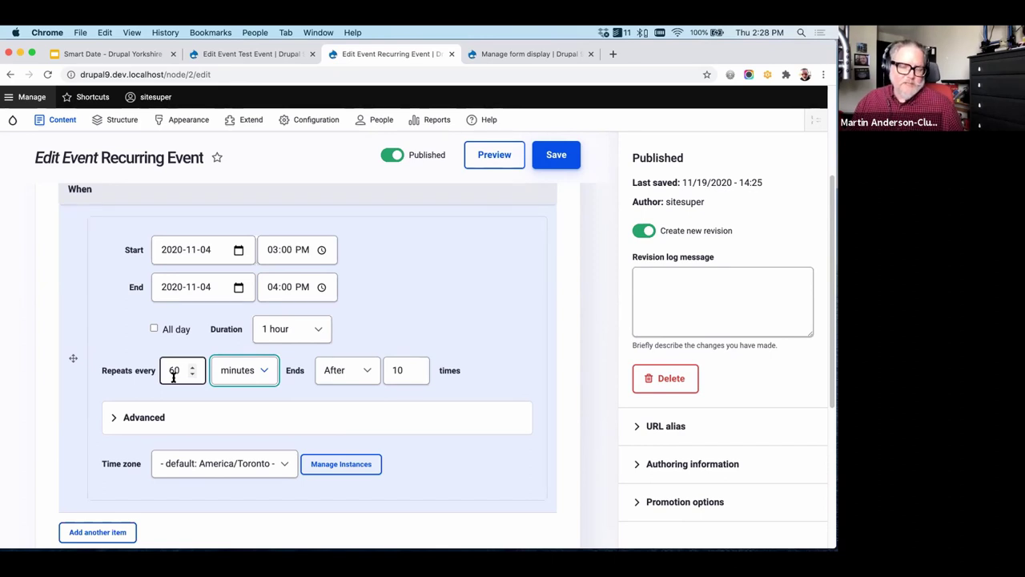
# Set the event's duration to 30 minutes, and shorten it further with an end time of 03:15 PM
pyautogui.click(291, 329)
pyautogui.click(287, 318)
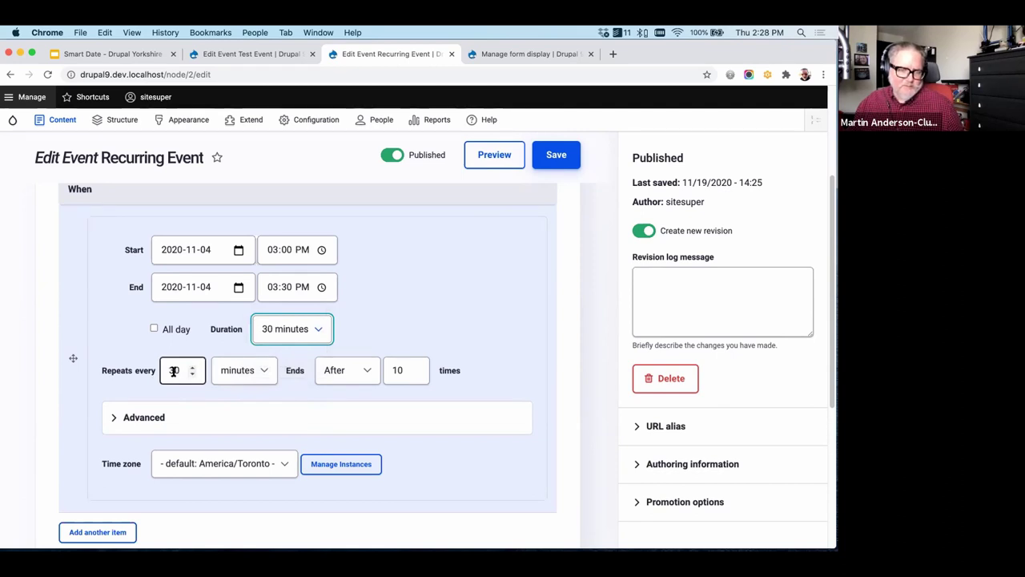
pyautogui.click(290, 287)
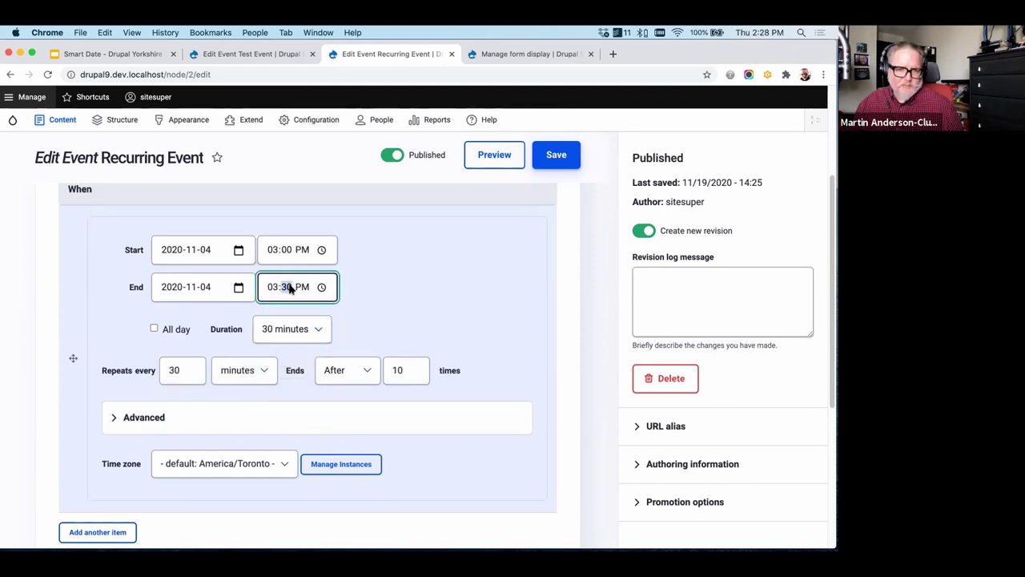
pyautogui.write('15')
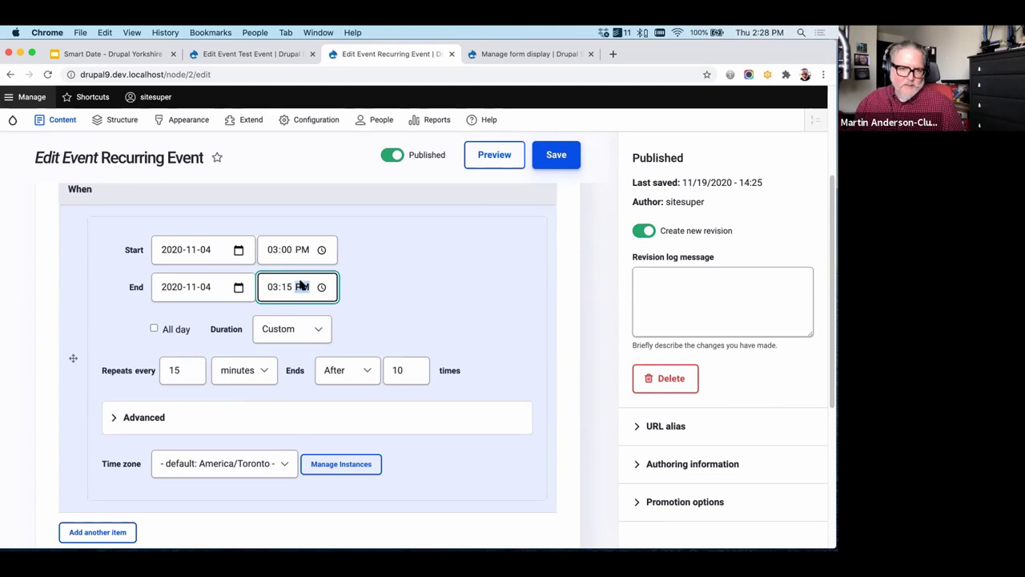
# Expand the advanced repeat options and restrict the recurrence to the hours 9:00, 10:00 and 11:00
pyautogui.scroll(-2, 314, 311)
pyautogui.click(376, 332)
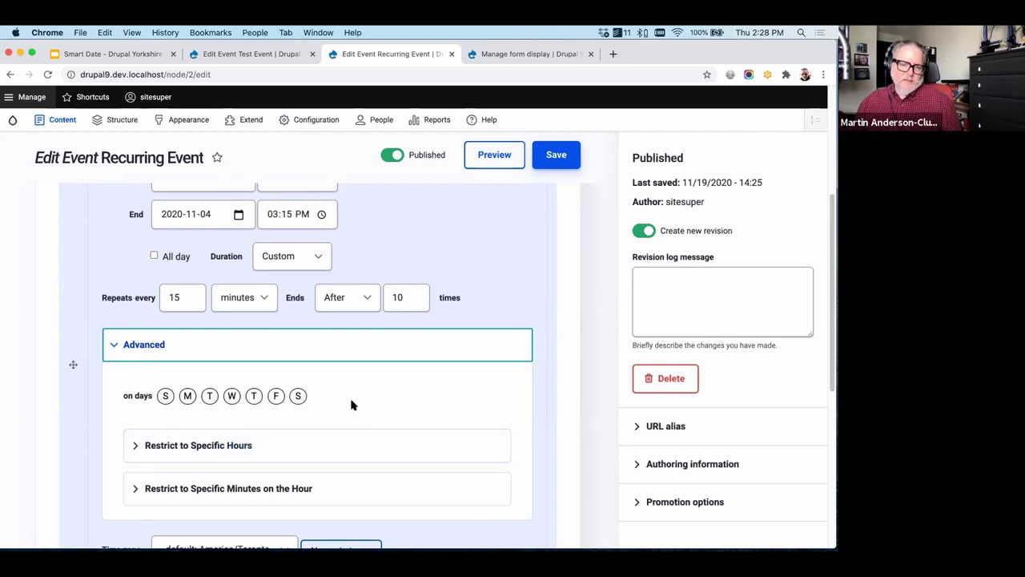
pyautogui.click(344, 445)
pyautogui.scroll(1, 348, 441)
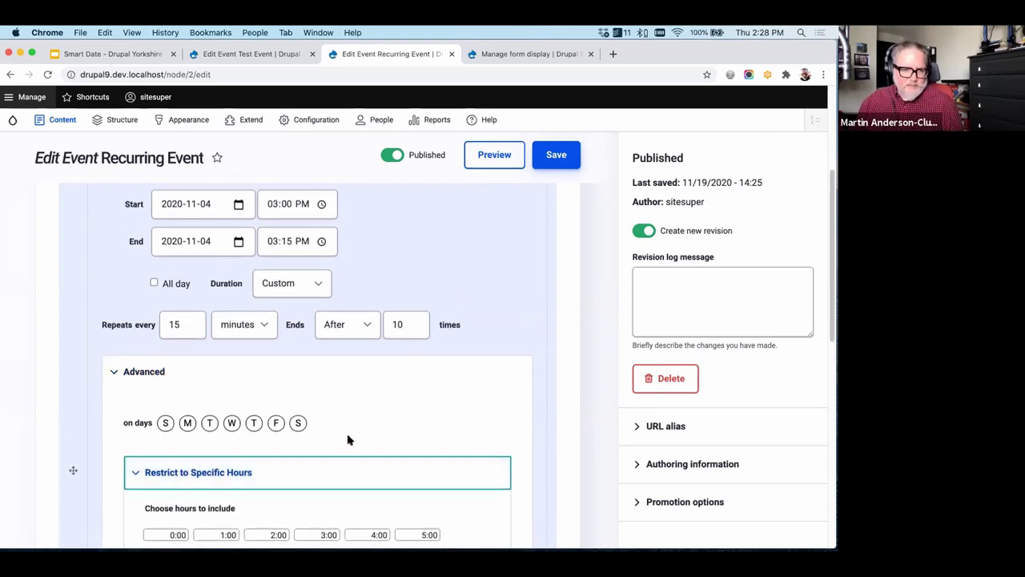
pyautogui.scroll(-5, 348, 442)
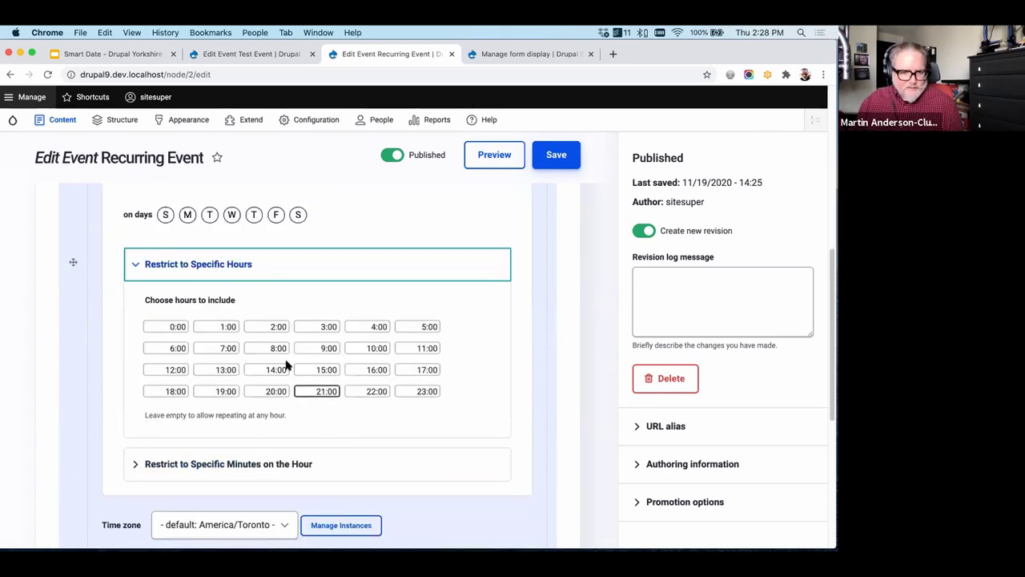
pyautogui.click(312, 349)
pyautogui.click(373, 347)
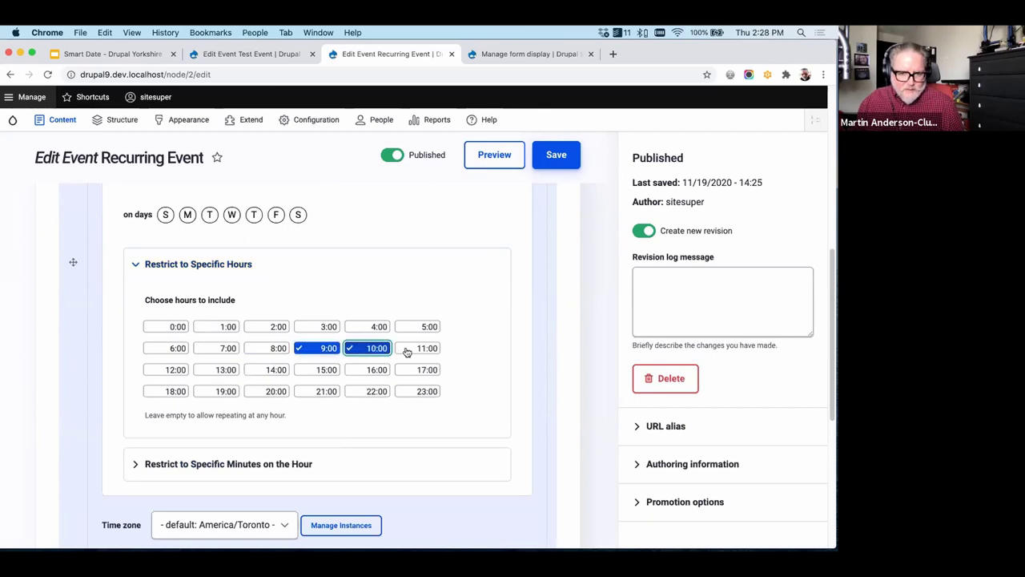
pyautogui.click(416, 348)
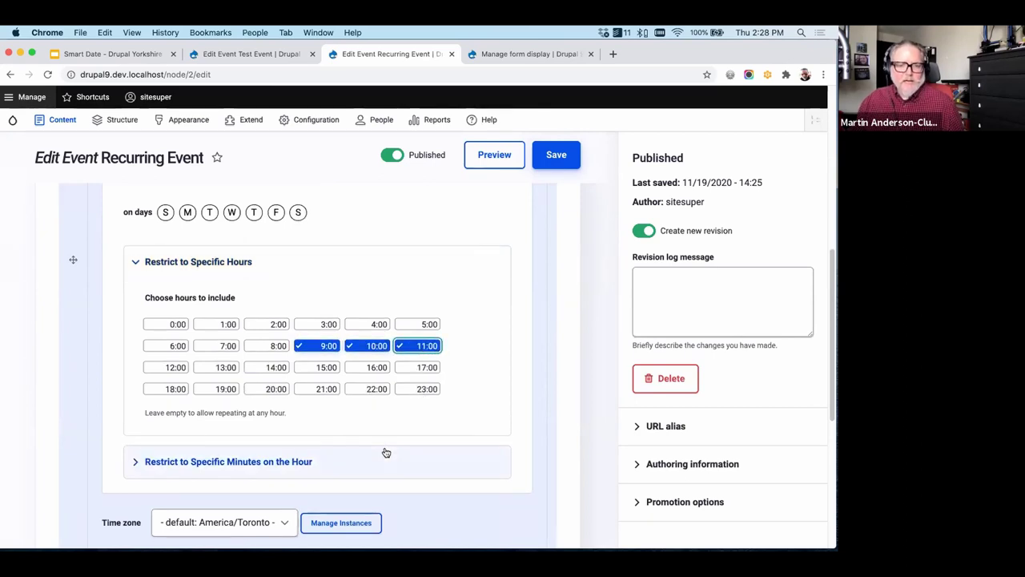
# Restrict the recurrence to minutes :00, :15 and :45 of the hour
pyautogui.scroll(-1, 399, 447)
pyautogui.click(409, 443)
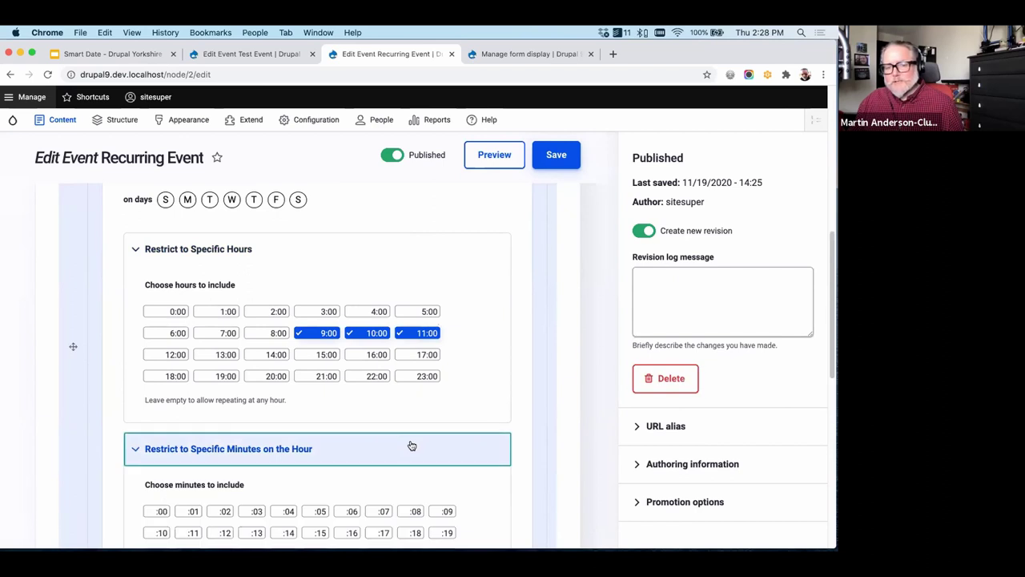
pyautogui.scroll(-2, 408, 445)
pyautogui.scroll(5, 407, 445)
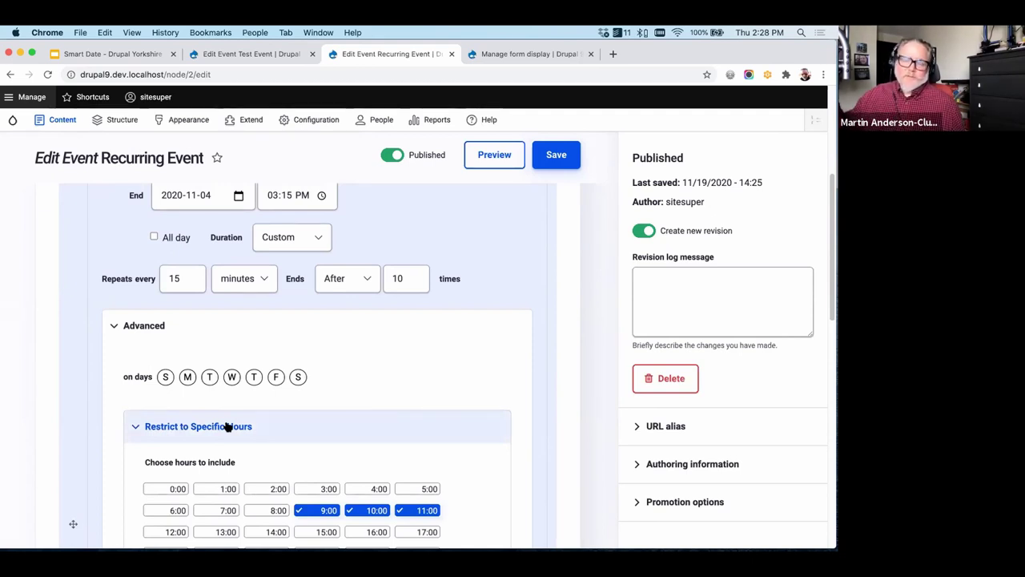
pyautogui.scroll(-3, 314, 416)
pyautogui.scroll(-3, 314, 417)
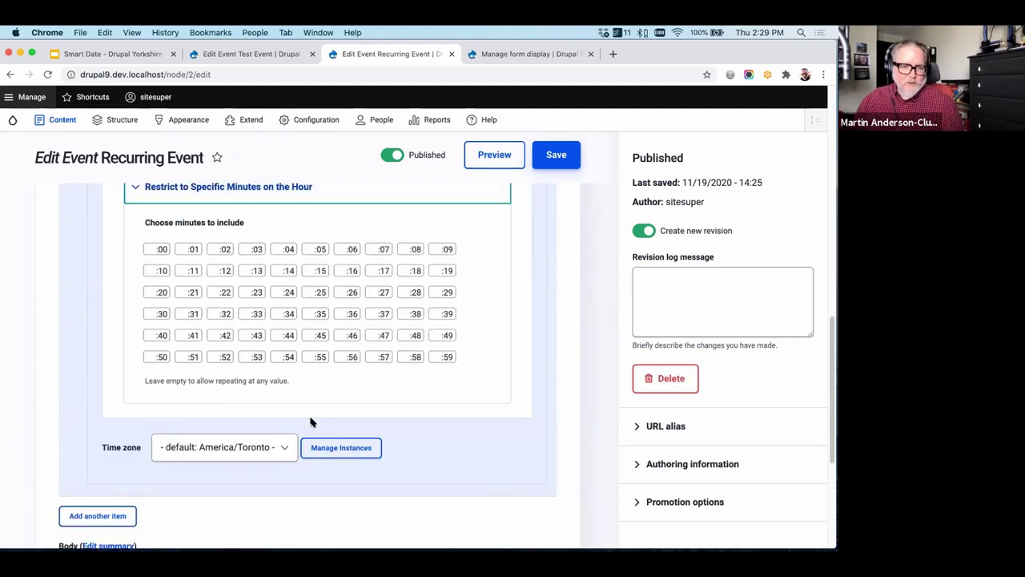
pyautogui.click(156, 266)
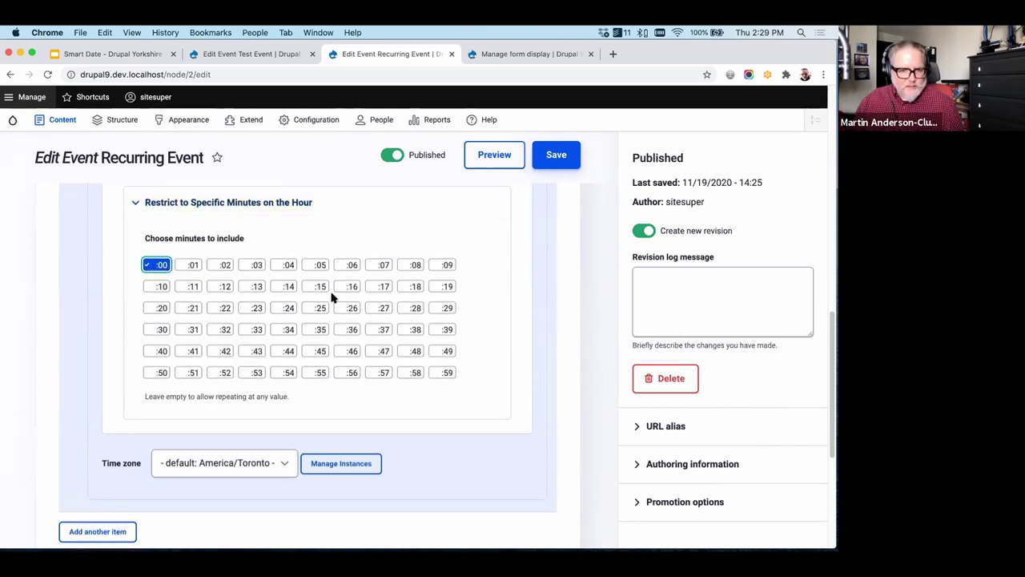
pyautogui.click(314, 286)
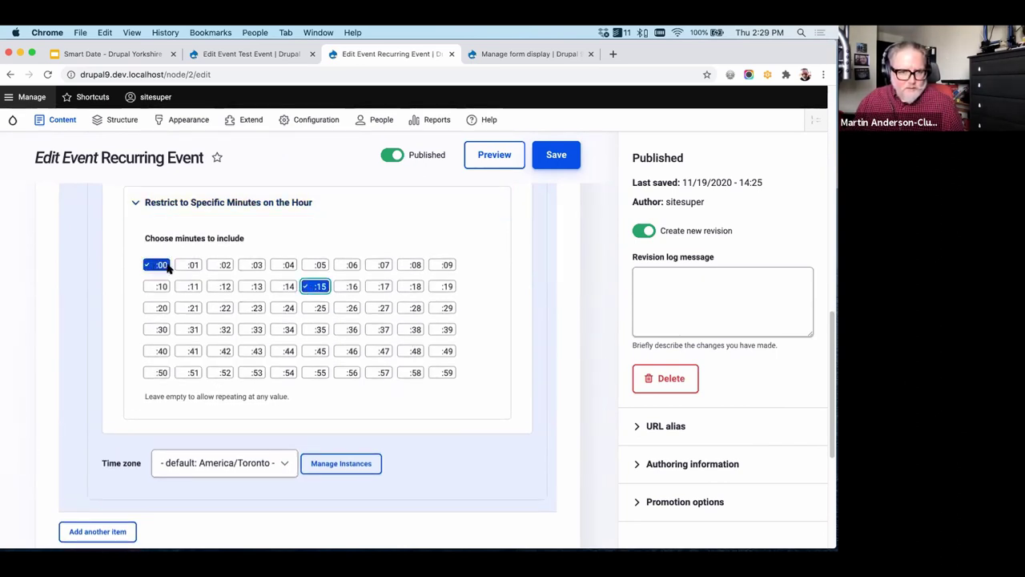
pyautogui.click(319, 350)
# Review the event's time and repeat settings, and leave the edit form without saving
pyautogui.scroll(7, 439, 350)
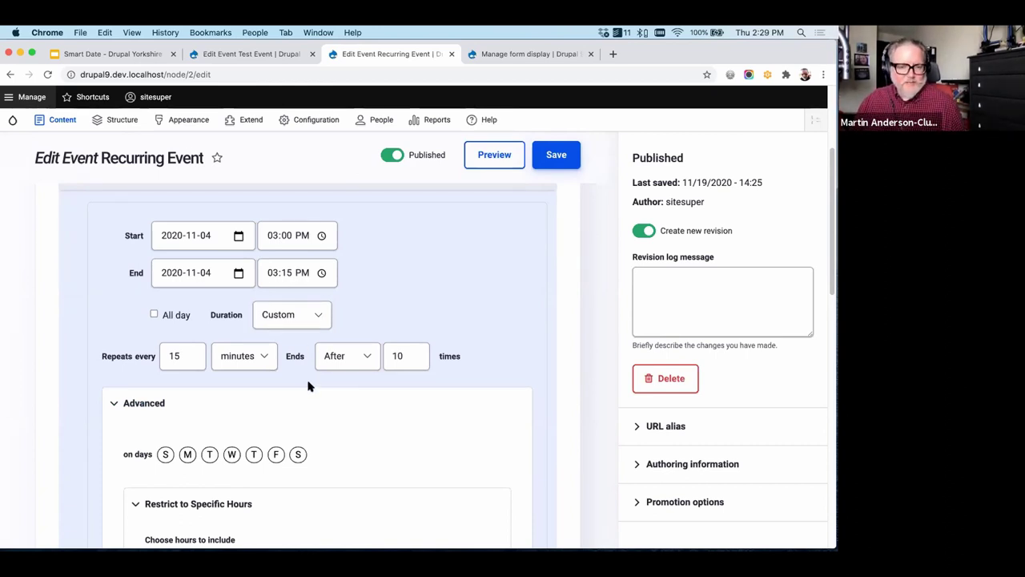
pyautogui.scroll(-6, 312, 393)
pyautogui.scroll(2, 312, 396)
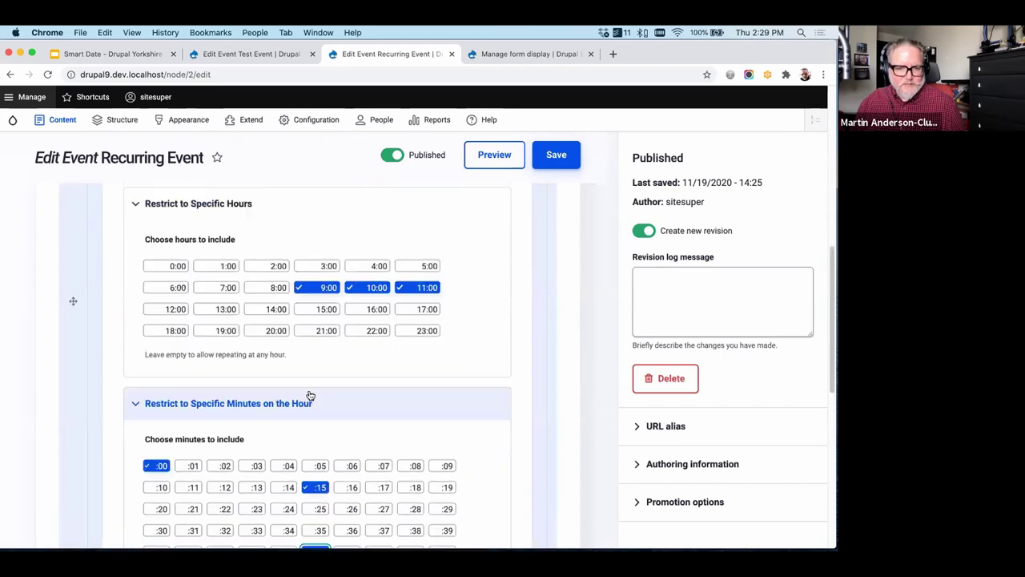
pyautogui.scroll(8, 310, 396)
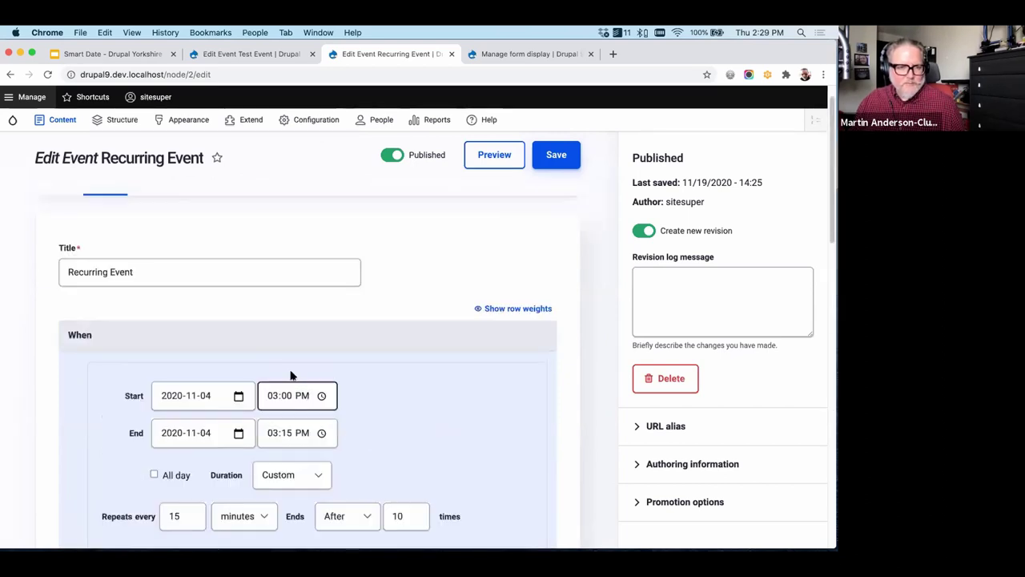
pyautogui.click(11, 74)
pyautogui.scroll(-1, 238, 359)
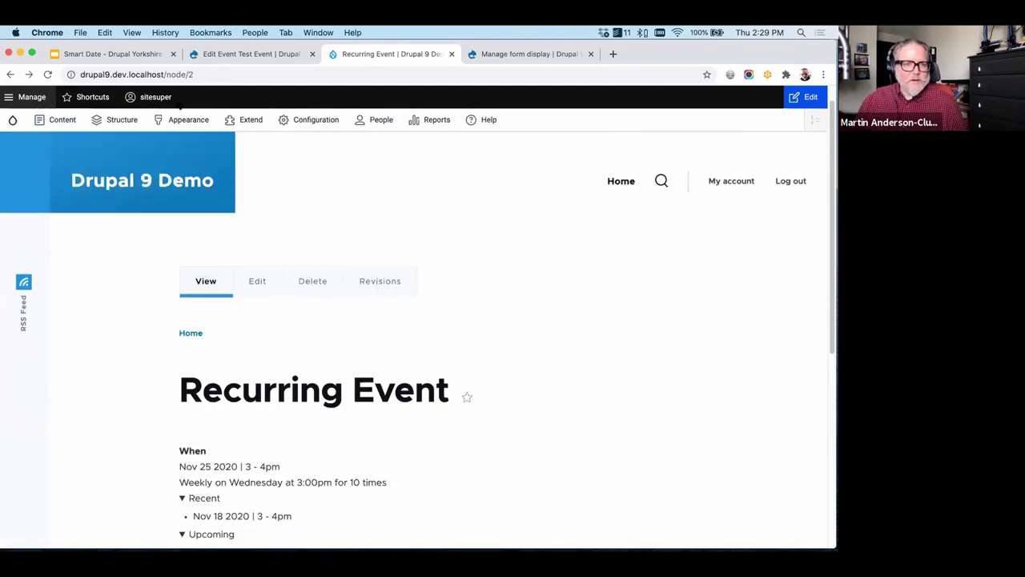
# Open the Events Calendar page at drupal9.dev.localhost/events/calendar and view the events in the November 2020 month grid
pyautogui.moveTo(195, 74); pyautogui.dragTo(168, 73)
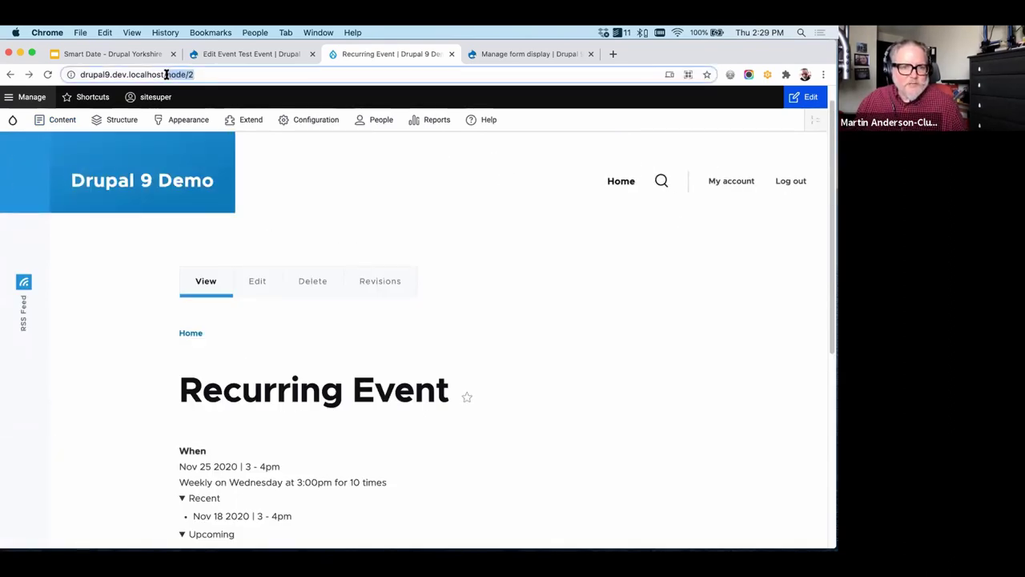
pyautogui.write('en')
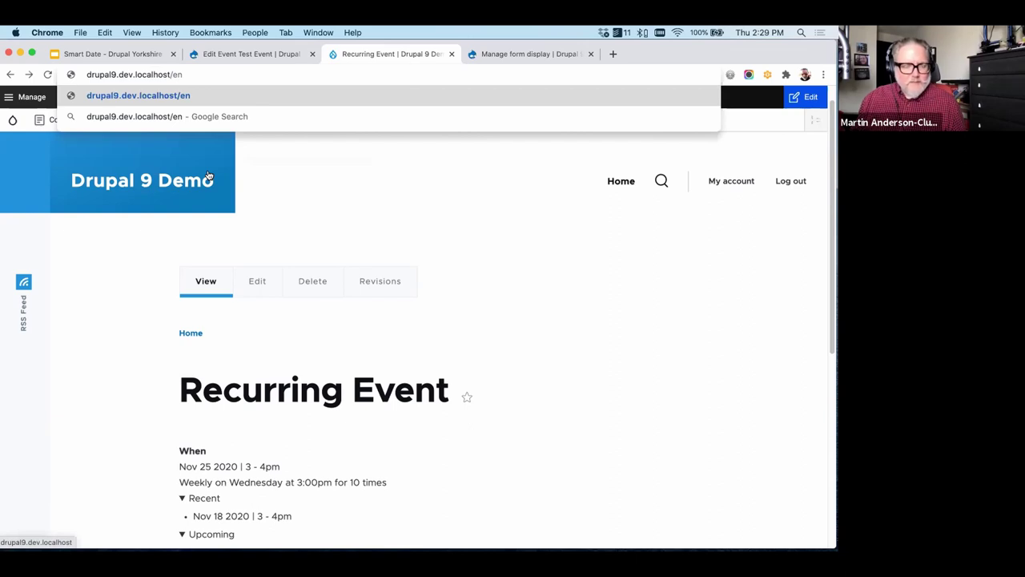
pyautogui.press('BackSpace')
pyautogui.press('Down')
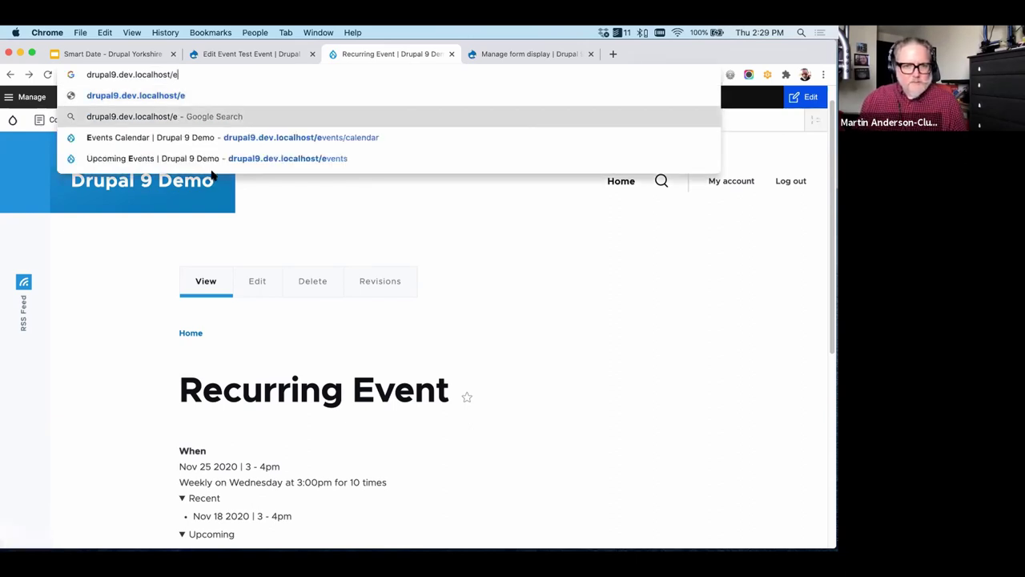
pyautogui.press('Down')
pyautogui.press('Return')
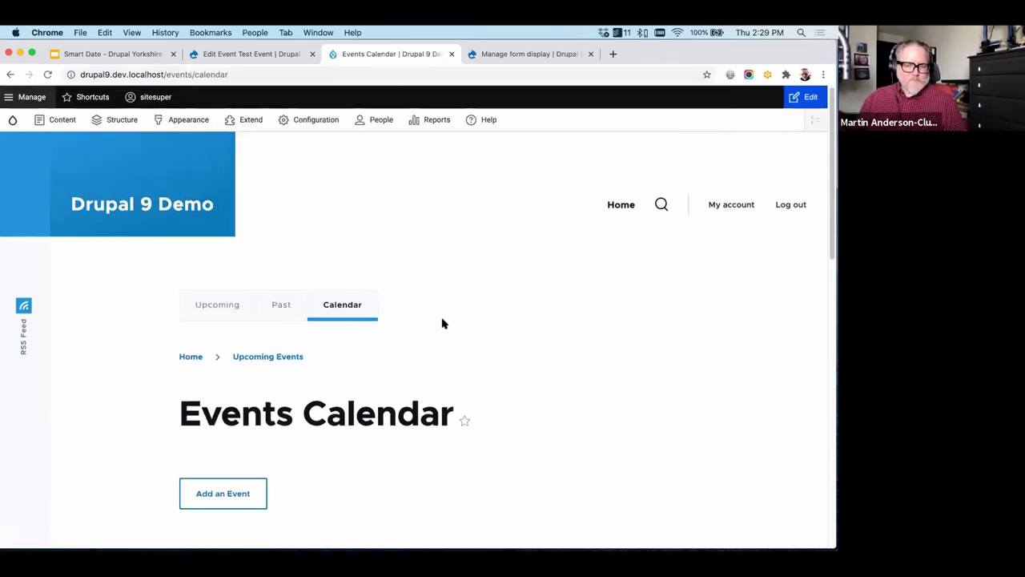
pyautogui.scroll(-5, 447, 318)
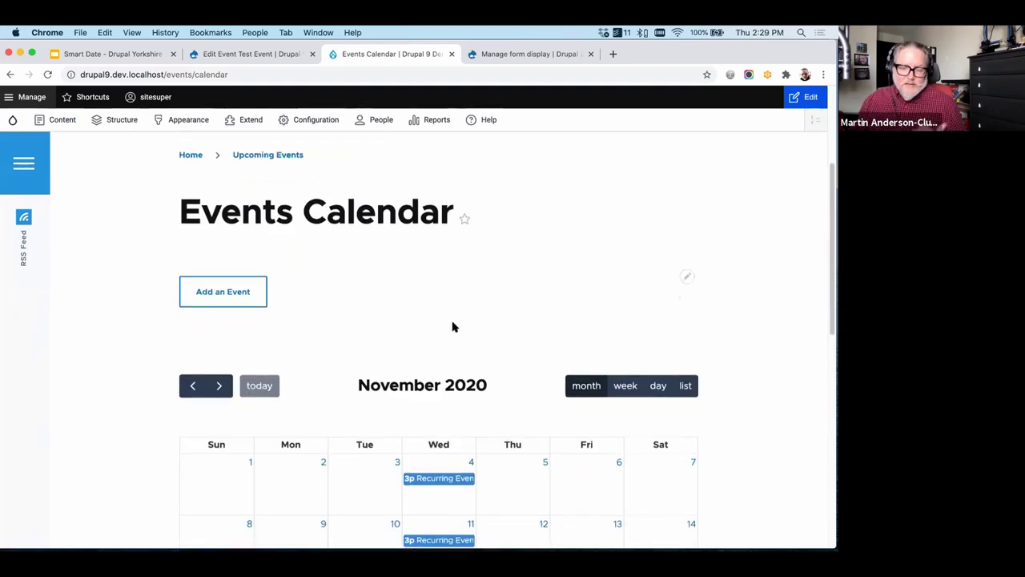
pyautogui.scroll(-2, 469, 322)
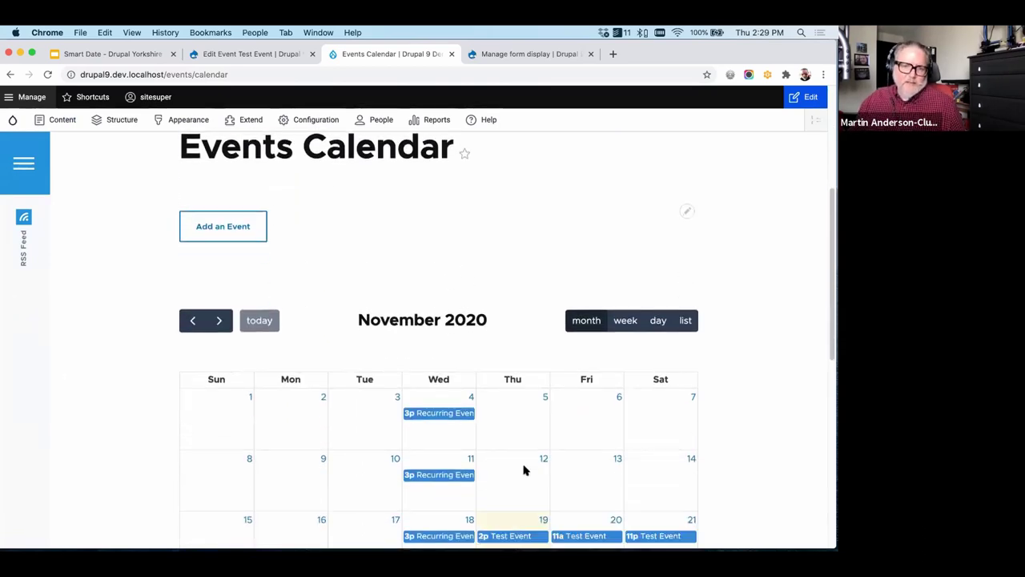
pyautogui.scroll(-2, 562, 402)
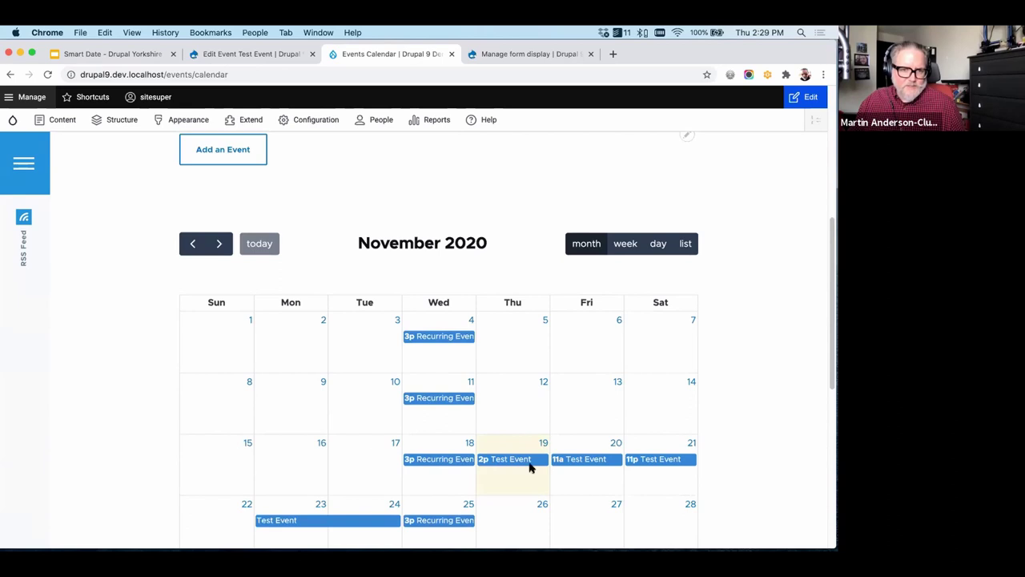
# Open the form for adding an event from the calendar page, and return to the calendar's month grid
pyautogui.scroll(4, 515, 432)
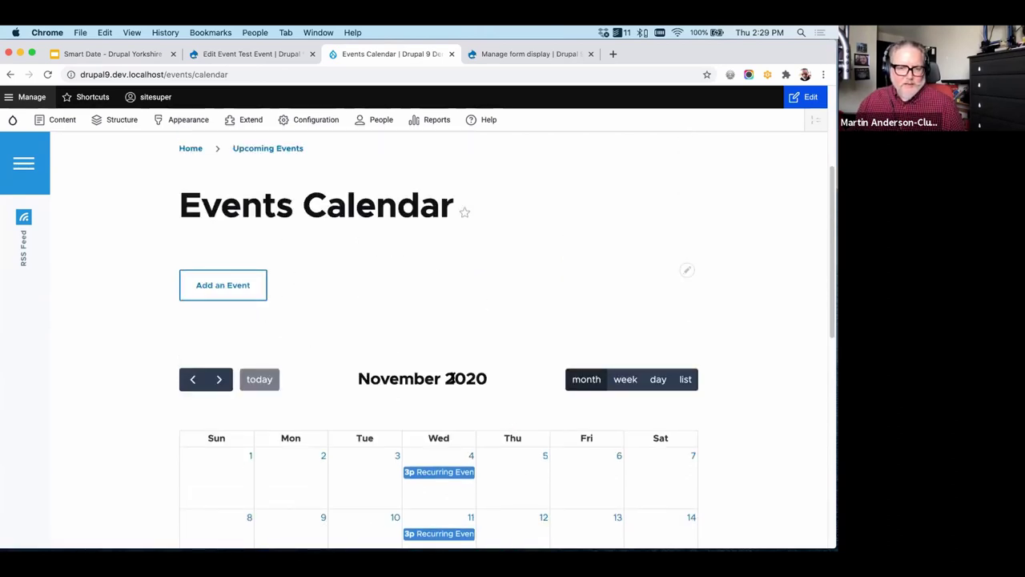
pyautogui.click(217, 288)
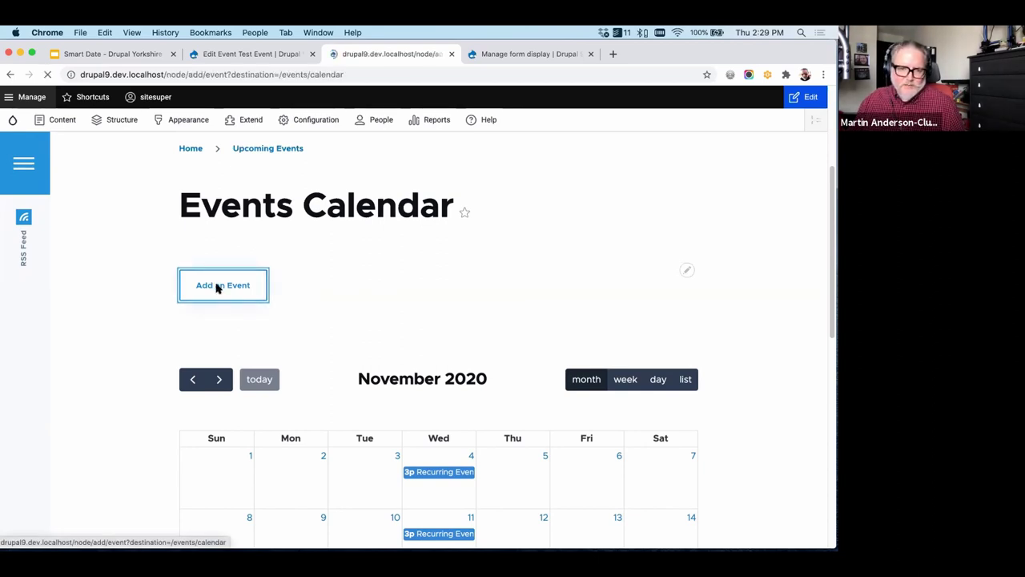
pyautogui.click(11, 75)
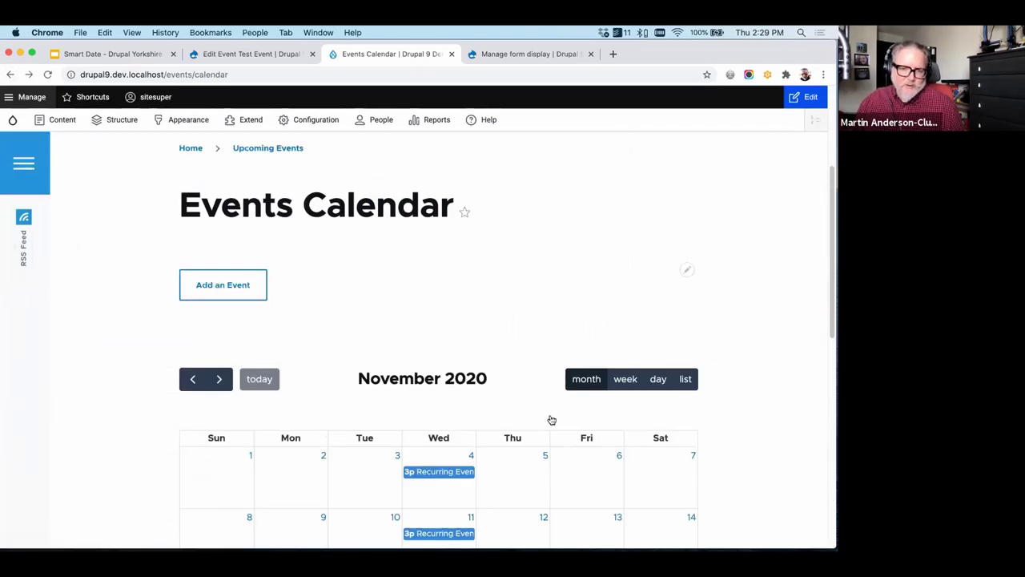
pyautogui.scroll(-5, 545, 401)
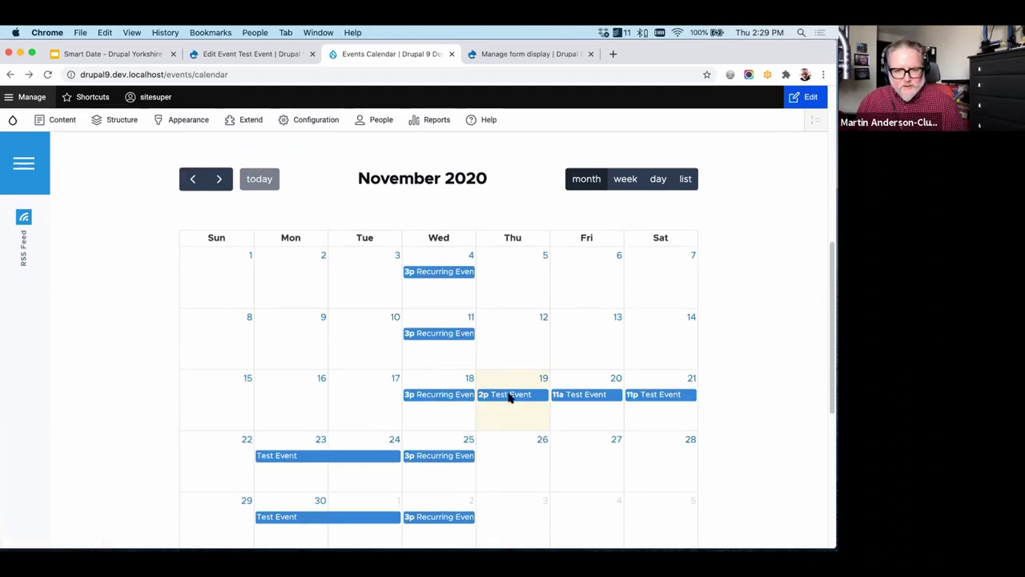
# Move the Recurring Event instance on November 25 to Thursday, November 26 in the month grid and save the change
pyautogui.scroll(-2, 604, 441)
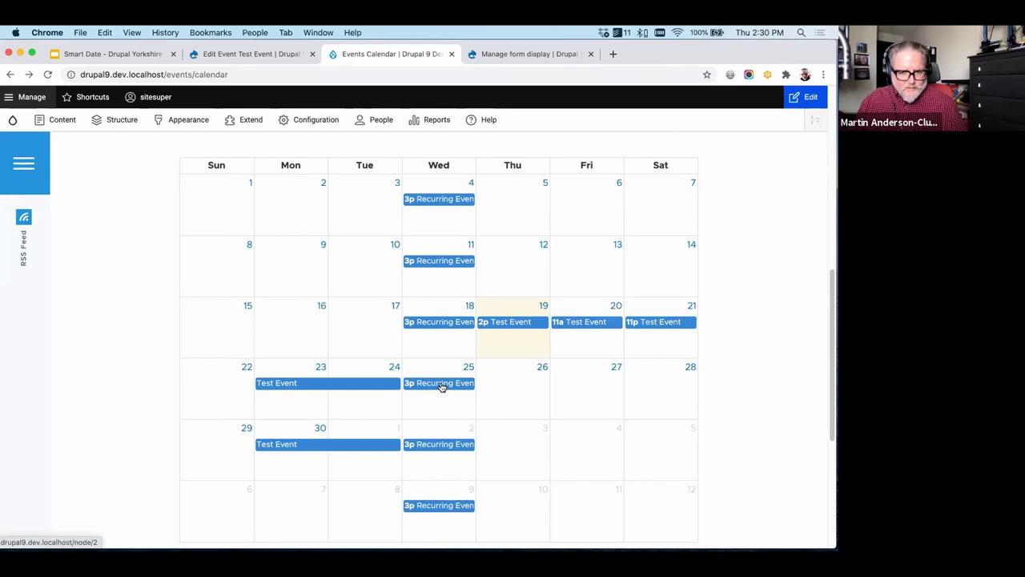
pyautogui.moveTo(432, 385); pyautogui.dragTo(520, 385)
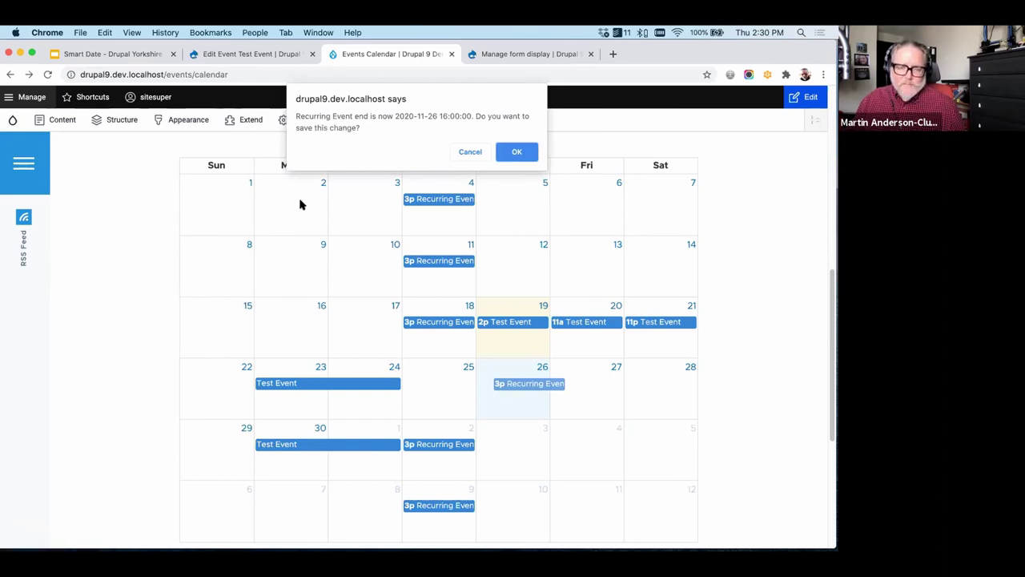
pyautogui.click(515, 153)
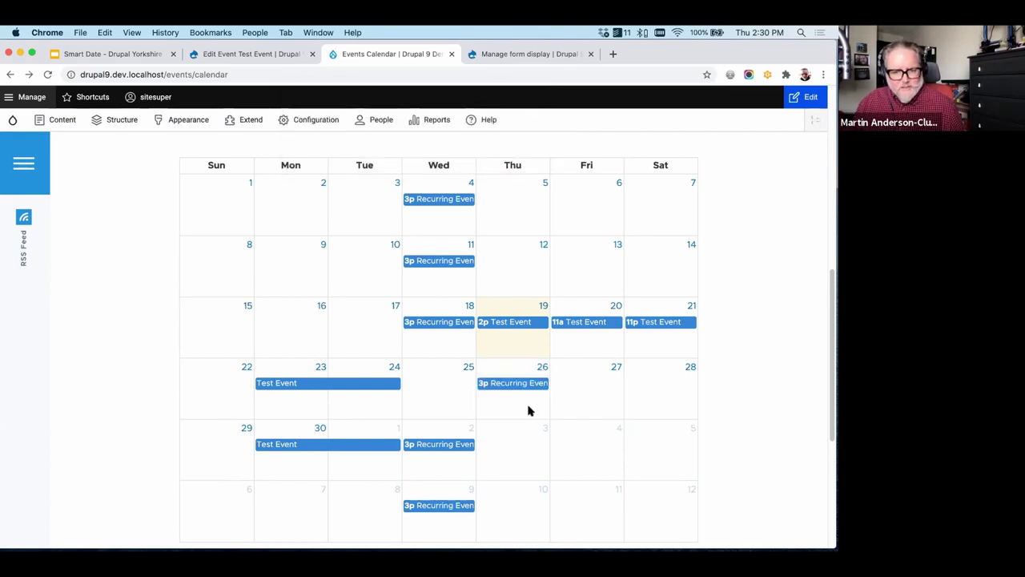
# Open the day view for November 26 and reschedule the Recurring Event to 1:00 - 2:00 pm, saving the change
pyautogui.click(542, 368)
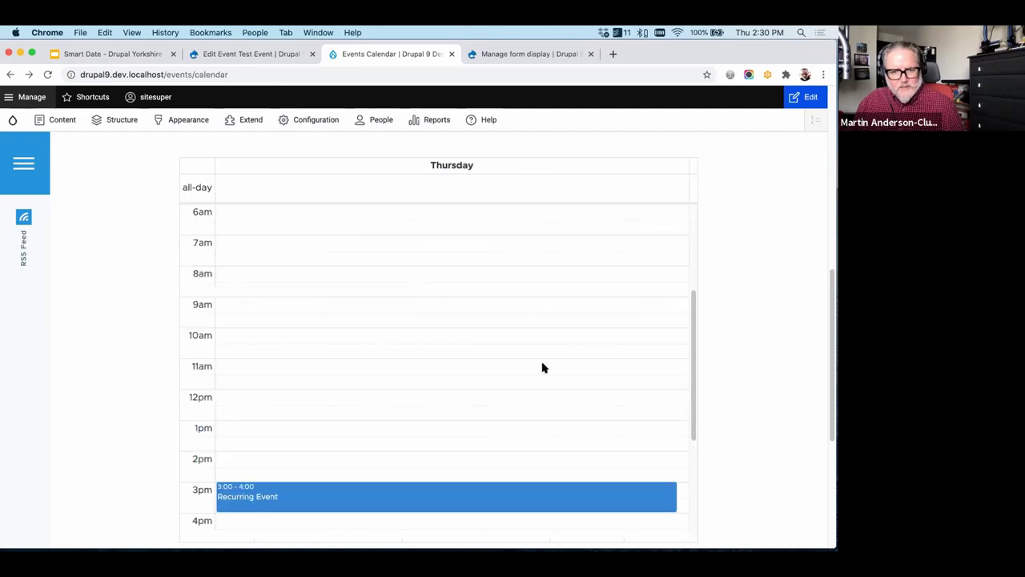
pyautogui.scroll(-4, 449, 360)
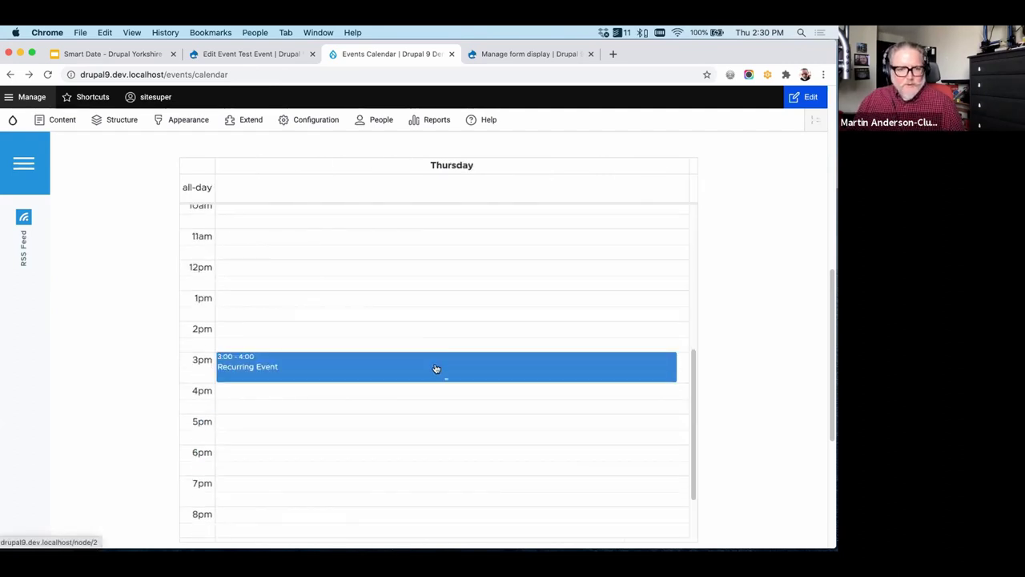
pyautogui.moveTo(435, 368); pyautogui.dragTo(435, 301)
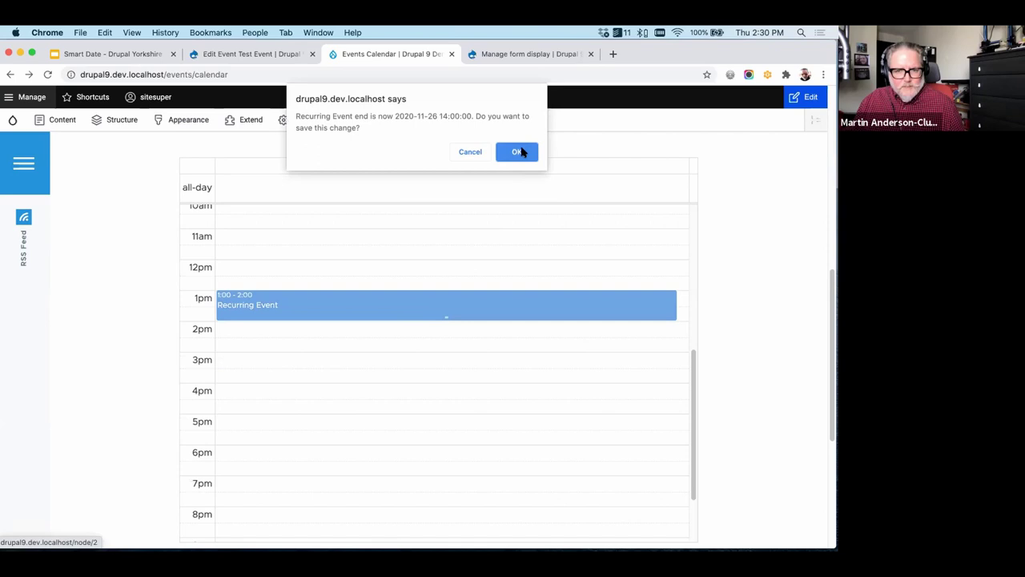
pyautogui.click(519, 152)
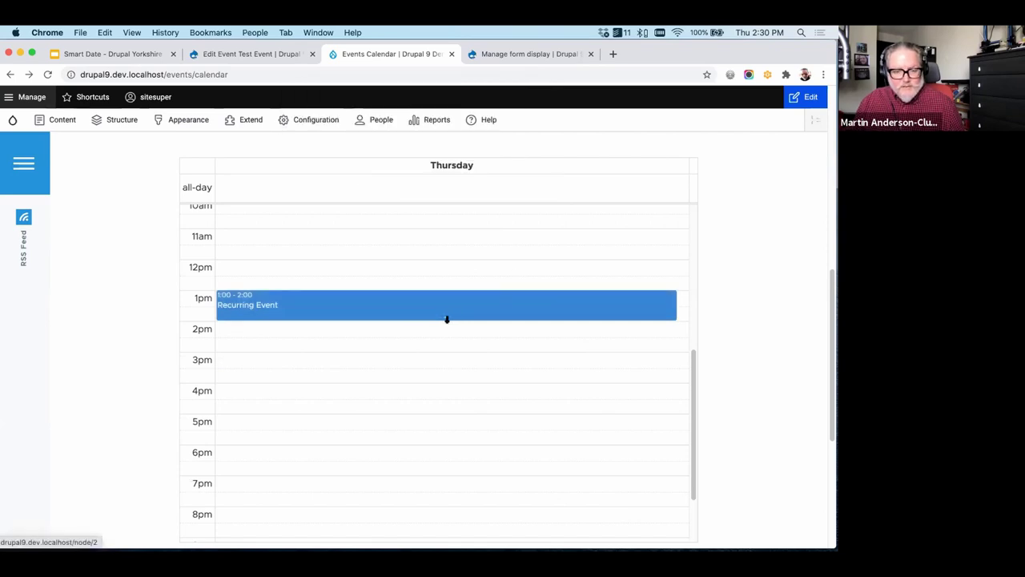
# Extend the Recurring Event on November 26 so it ends at 3:00 pm, and save the change
pyautogui.moveTo(446, 318); pyautogui.dragTo(442, 350)
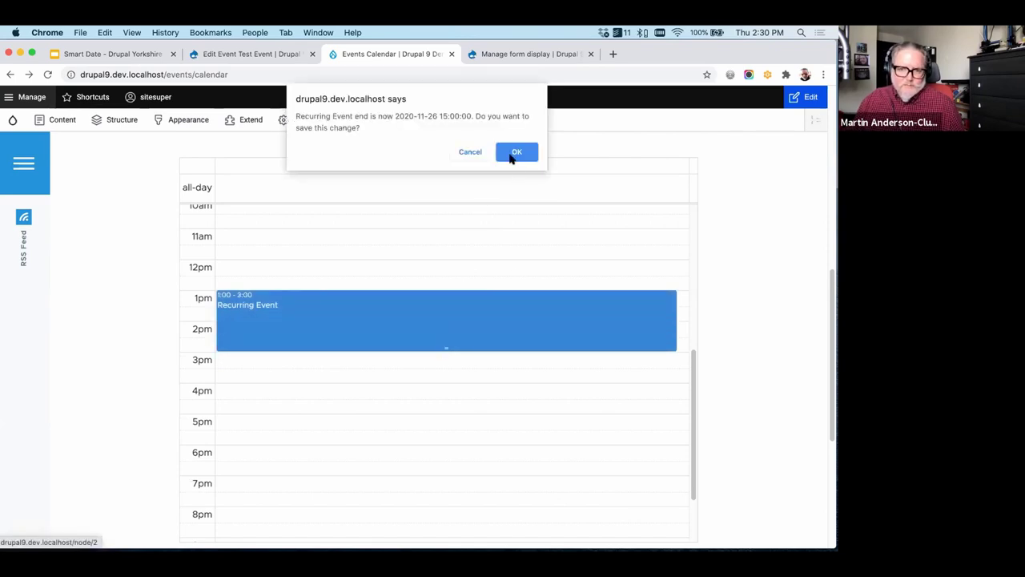
pyautogui.click(515, 154)
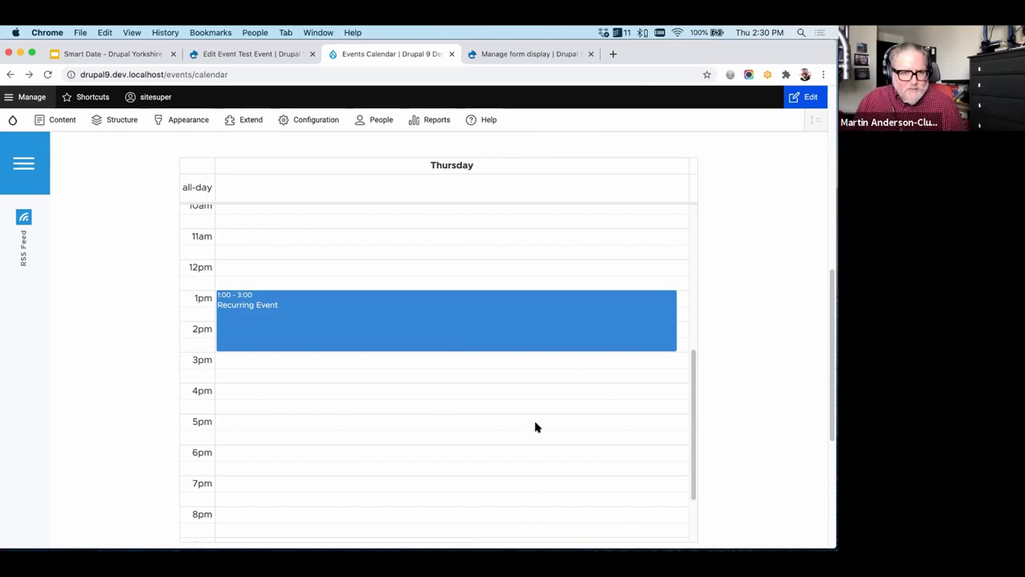
pyautogui.scroll(2, 732, 418)
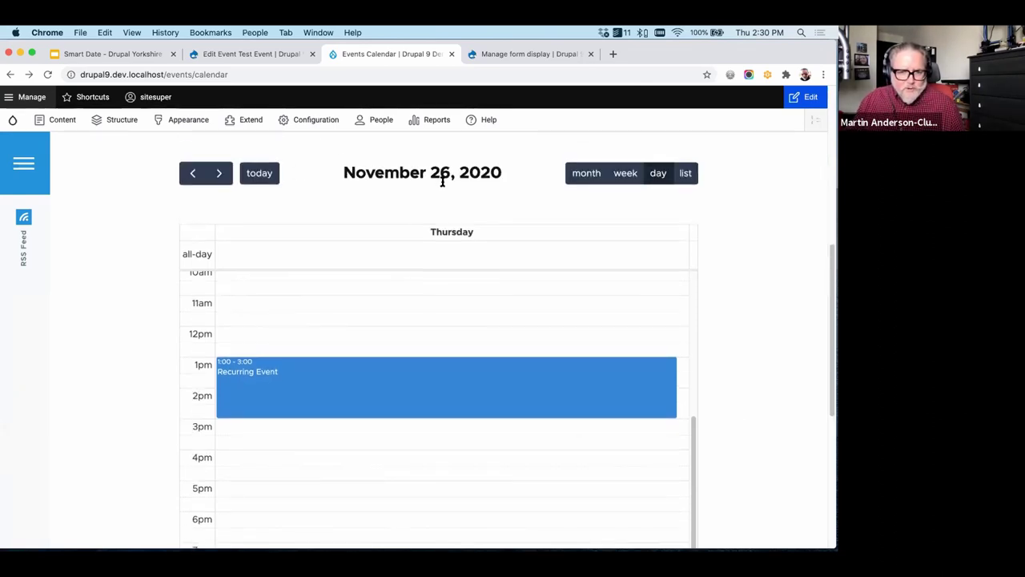
# Start a new event at 6 PM on November 26 from the day view and title it "New Event for Calendar"
pyautogui.scroll(-4, 747, 367)
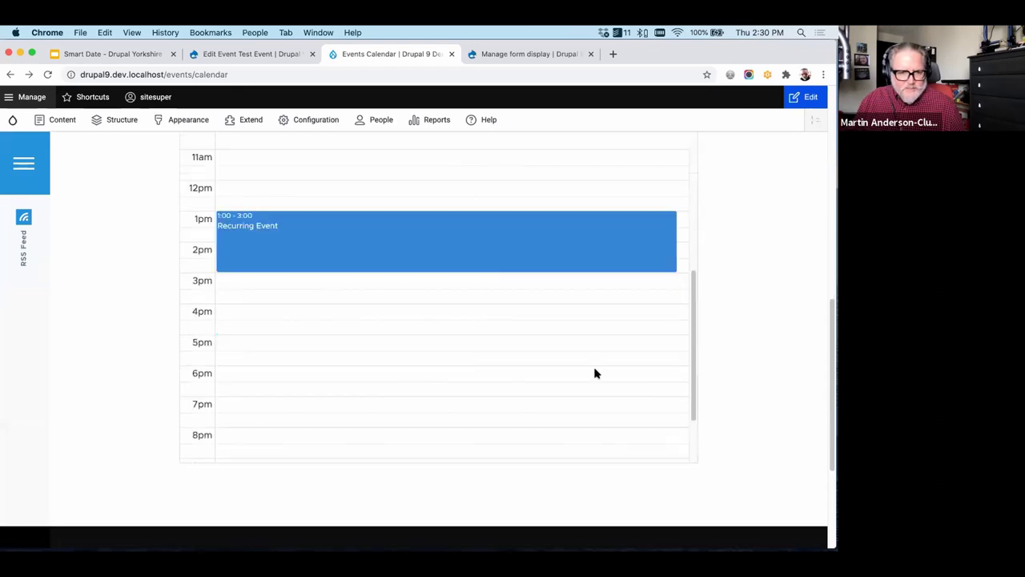
pyautogui.click(392, 370)
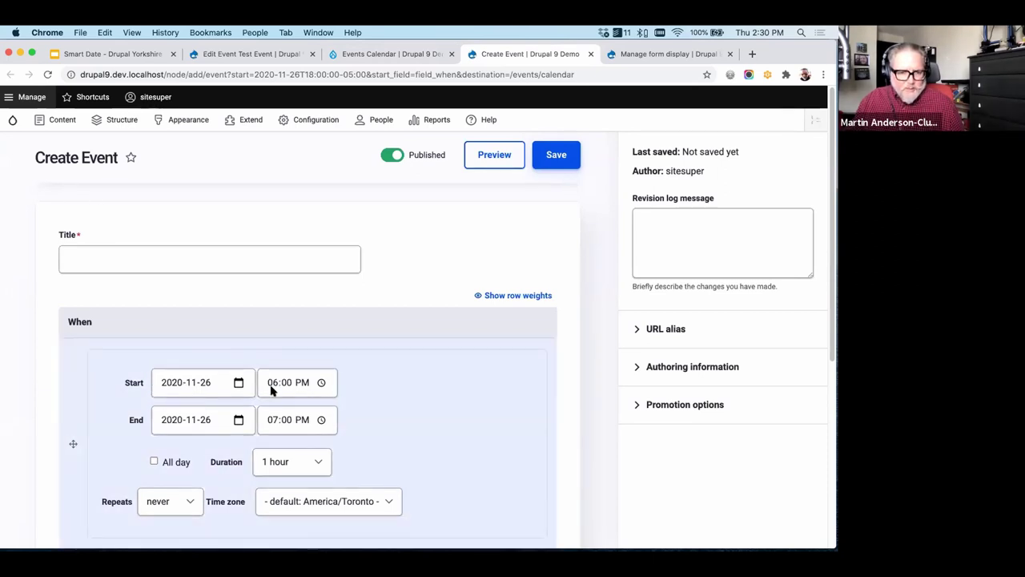
pyautogui.click(213, 254)
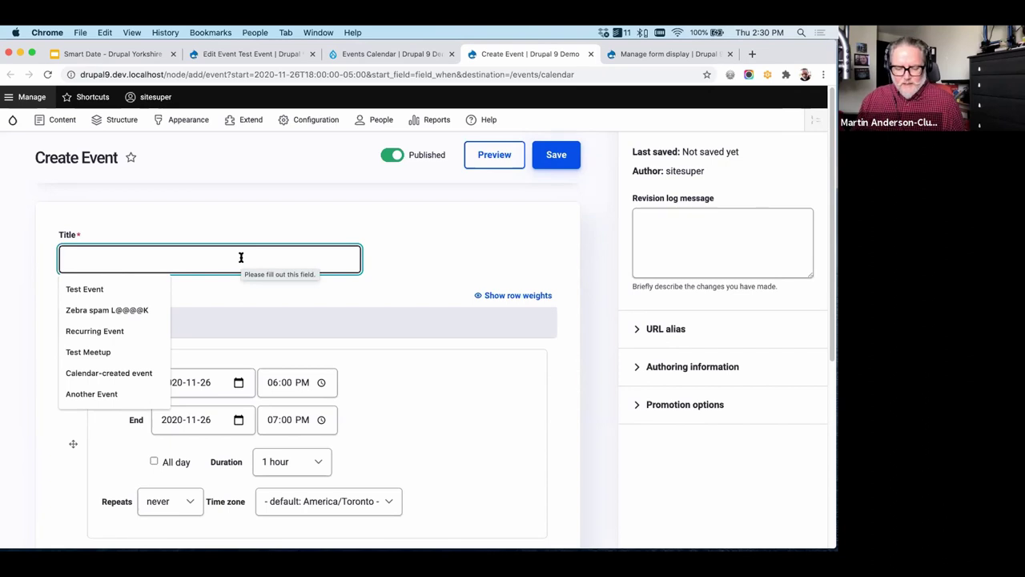
pyautogui.write('Ne')
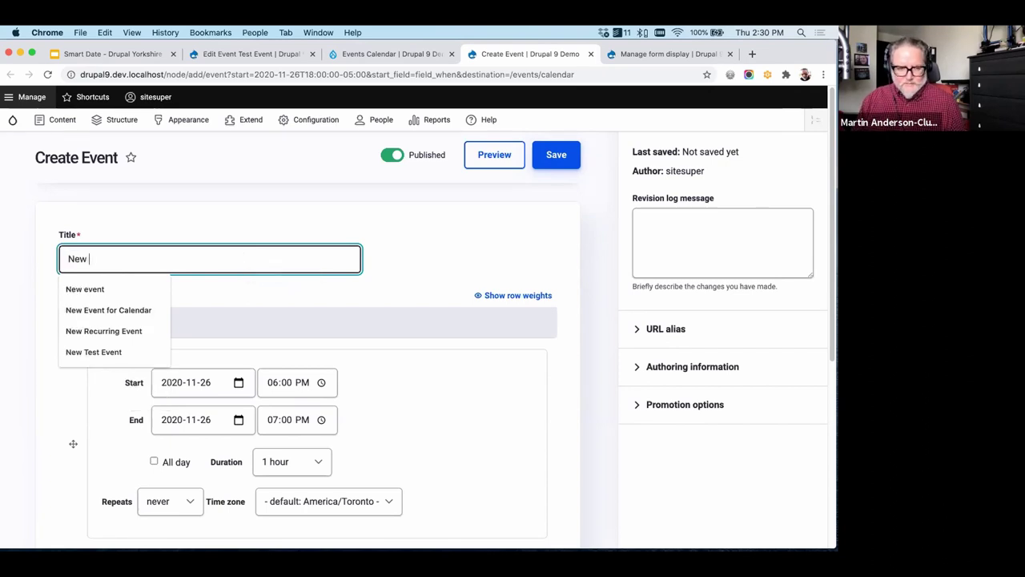
pyautogui.write('w')
pyautogui.press('Down')
pyautogui.press('Down')
pyautogui.press('Down')
pyautogui.press('Up')
pyautogui.press('Return')
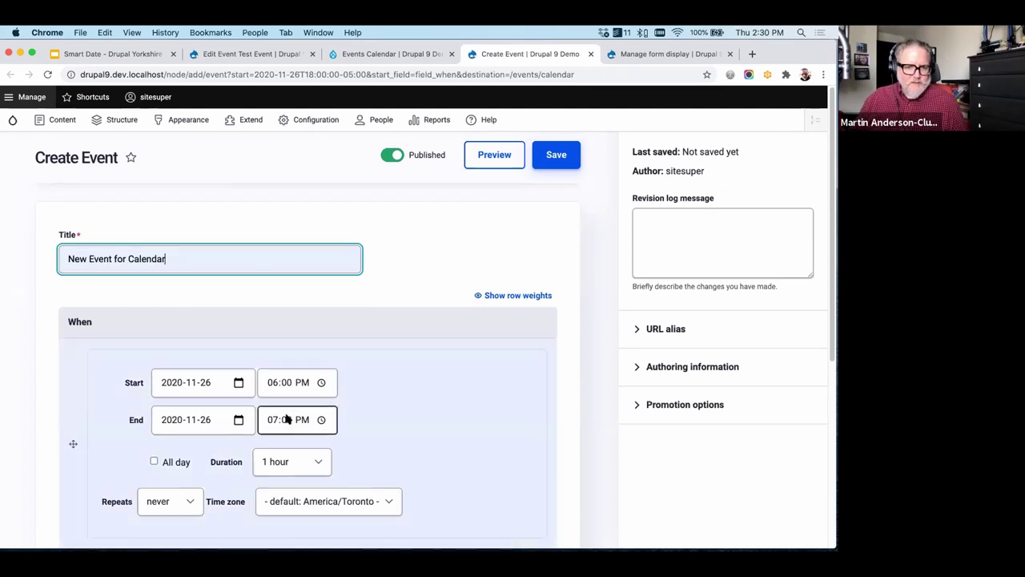
# Save the new event and check the November month grid on the calendar page
pyautogui.click(563, 158)
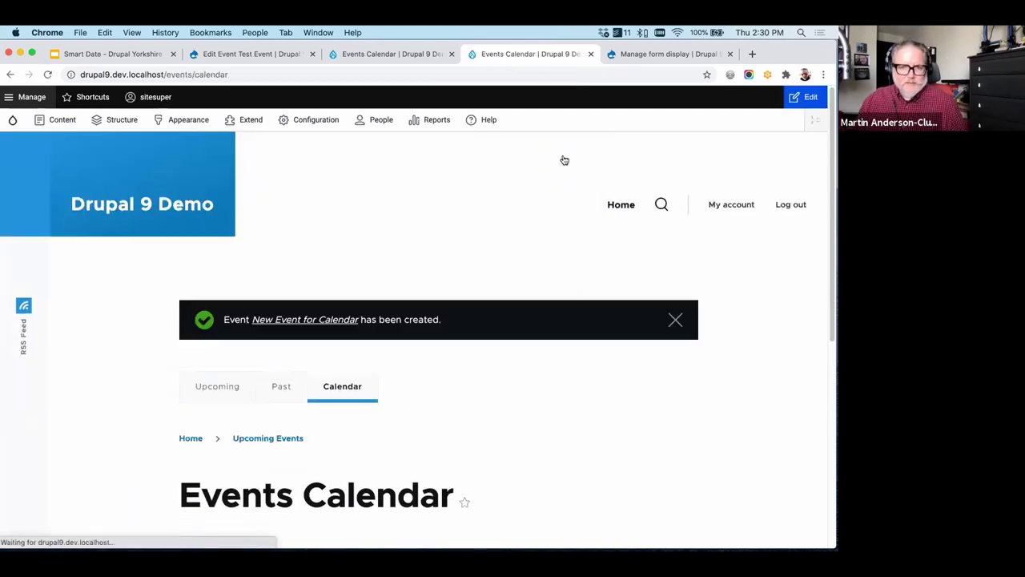
pyautogui.scroll(-5, 492, 299)
pyautogui.scroll(-5, 490, 300)
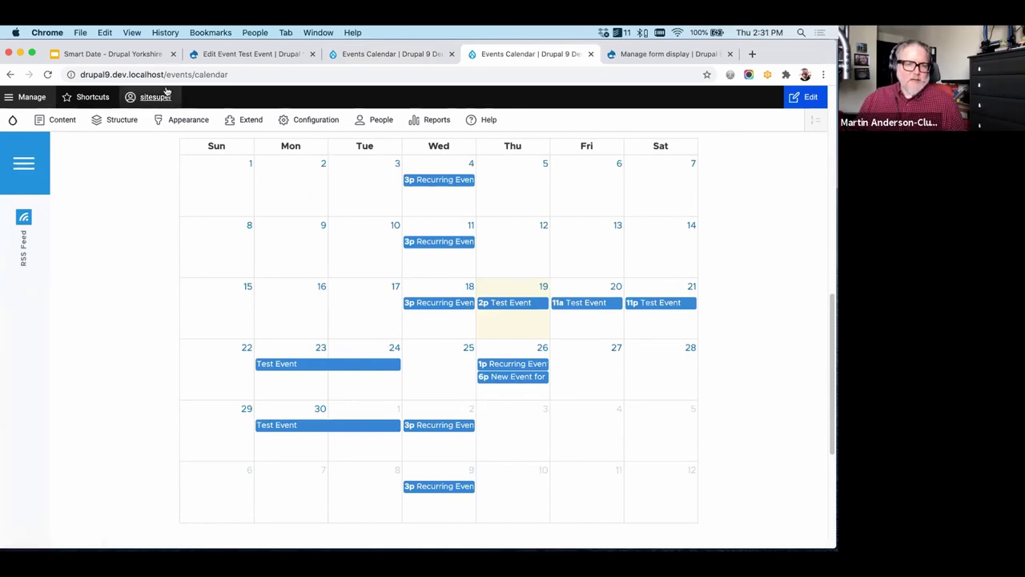
# Switch to the Smart Date presentation in Google Slides and advance to the "Recurring Dates Field" slide
pyautogui.click(112, 55)
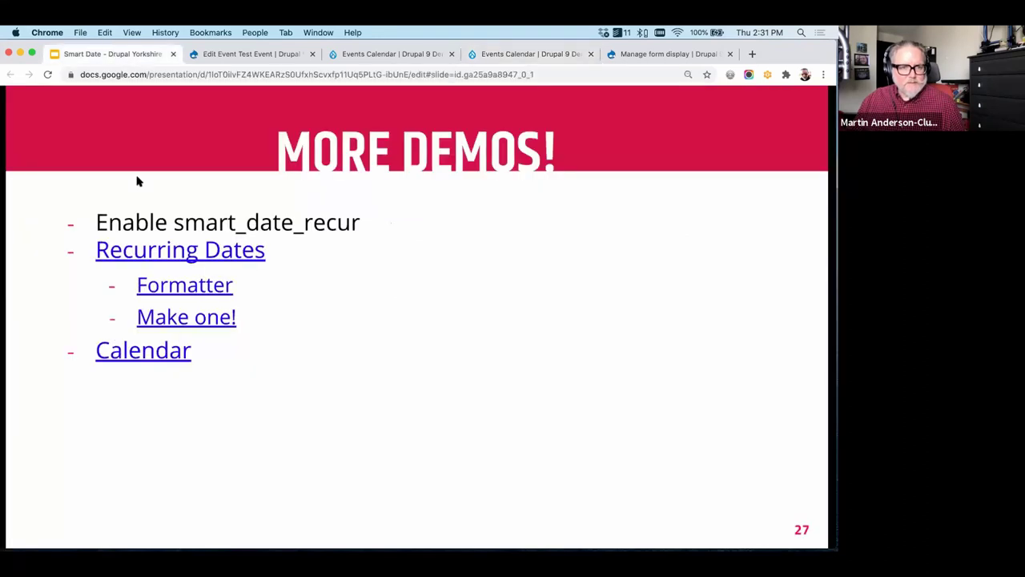
pyautogui.click(364, 301)
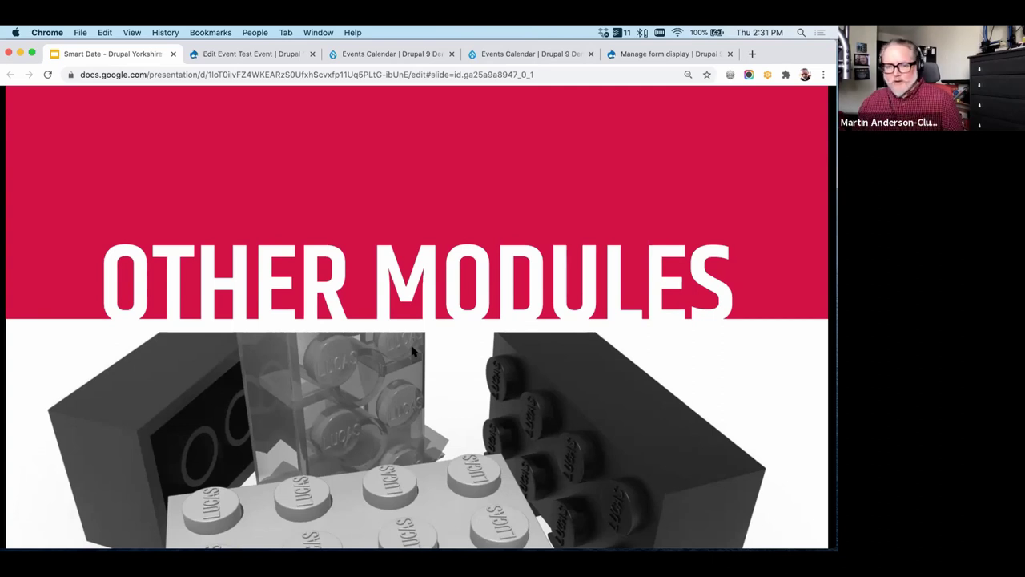
pyautogui.press('Right')
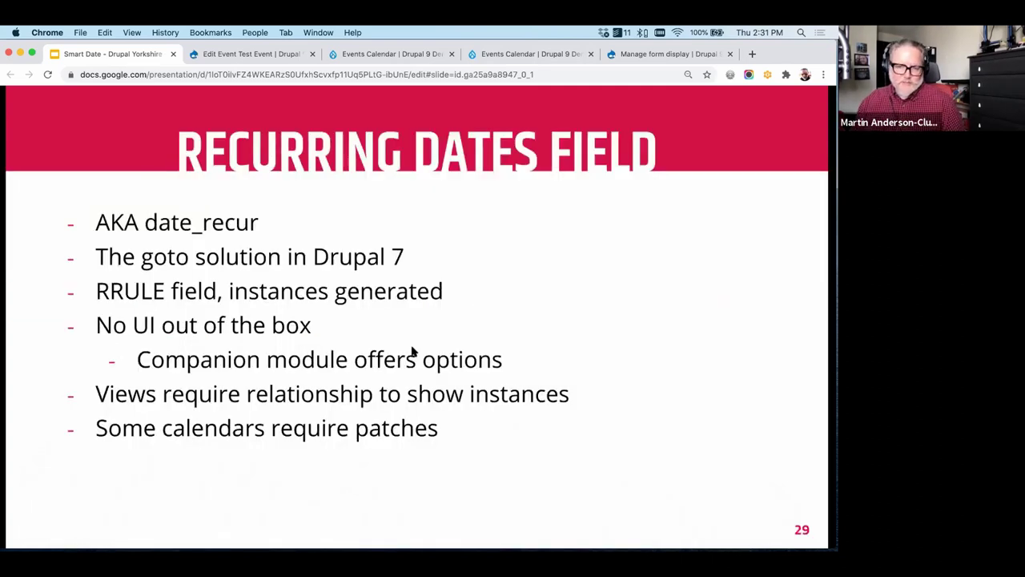
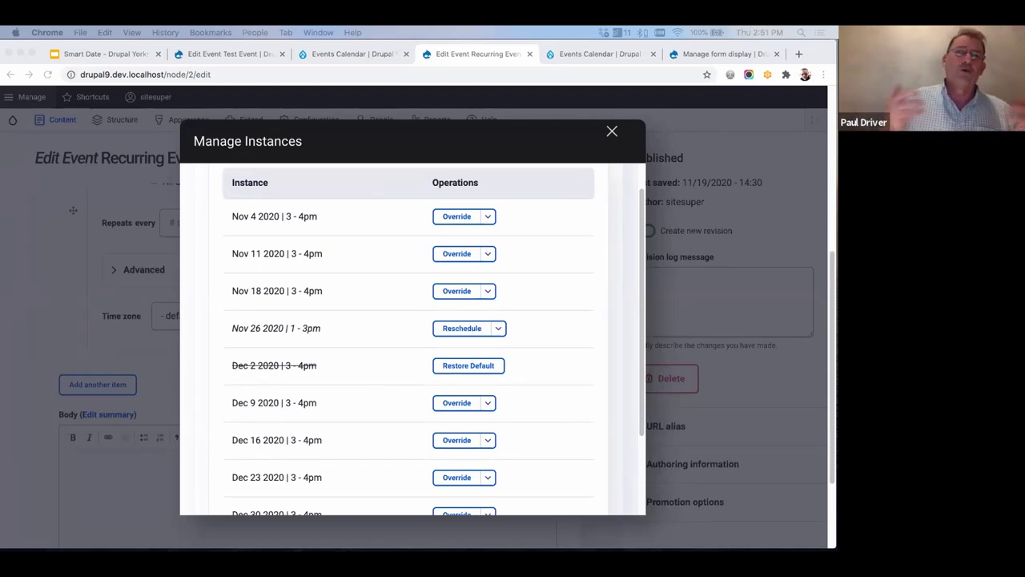
# Load drupal.org/project/rng in the browser tab that shows the calendar with the new event
pyautogui.click(600, 54)
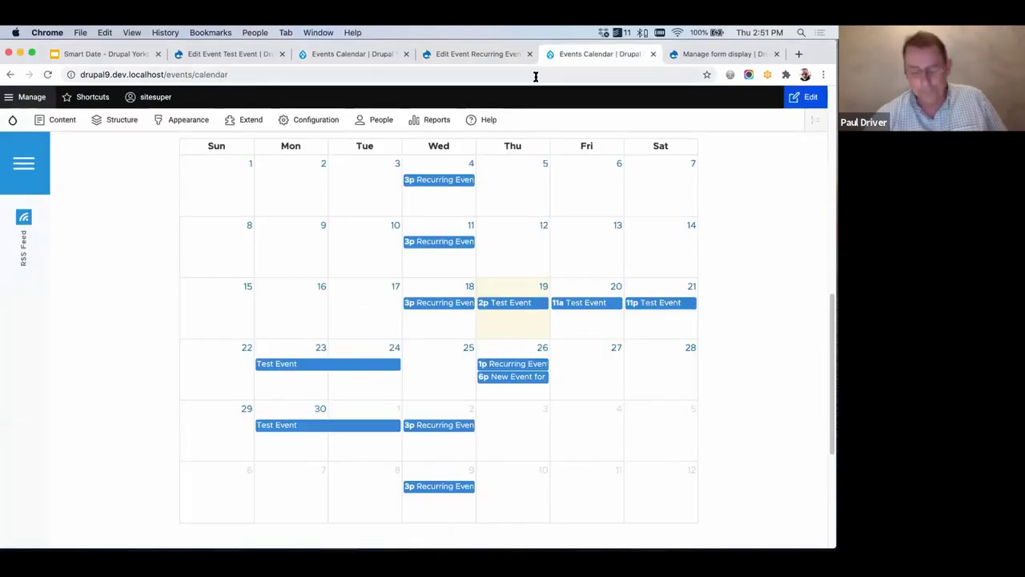
pyautogui.click(535, 75)
pyautogui.write('drupal')
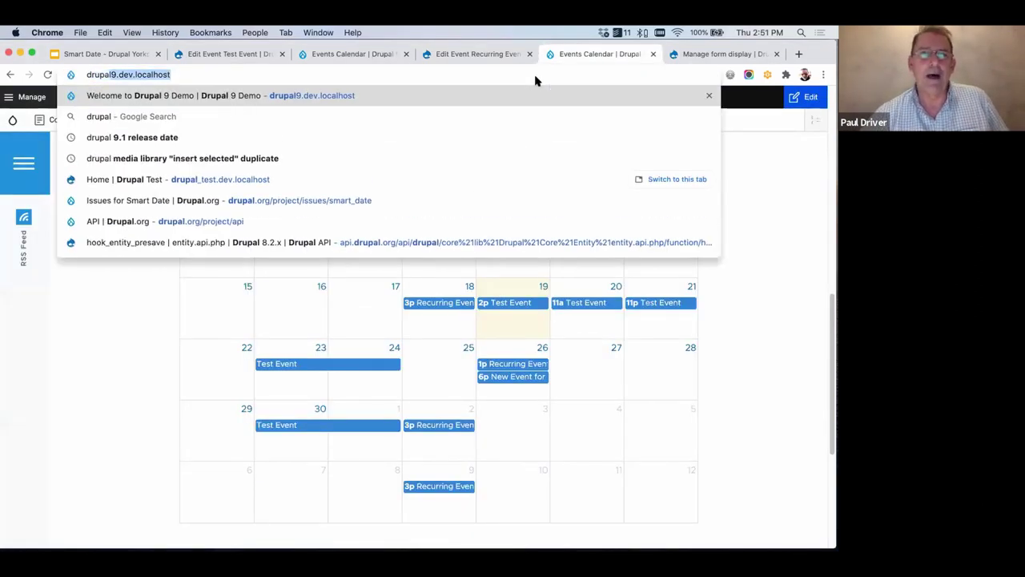
pyautogui.write('.org/proje')
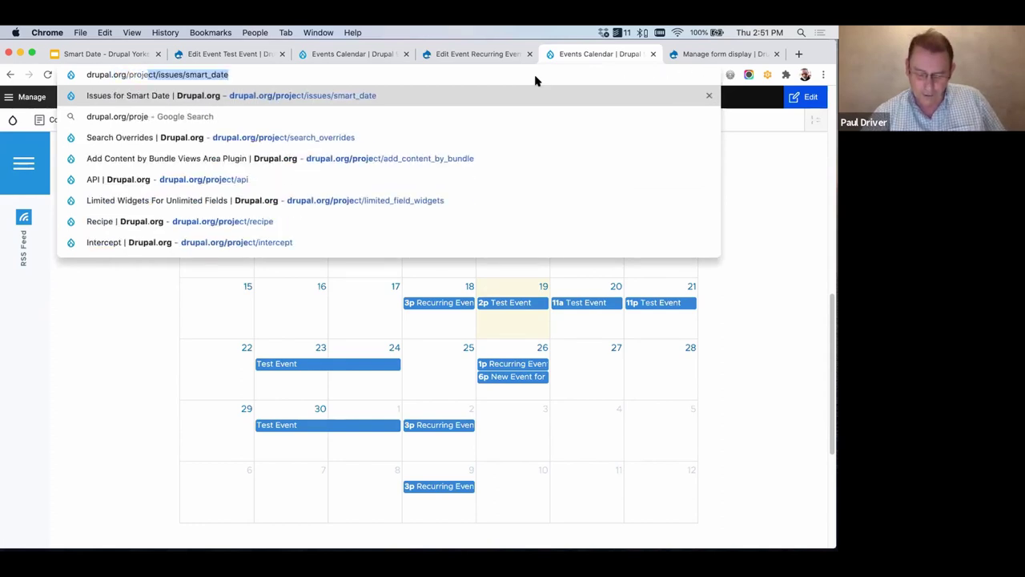
pyautogui.write('vct')
pyautogui.press('BackSpace')
pyautogui.press('BackSpace')
pyautogui.press('BackSpace')
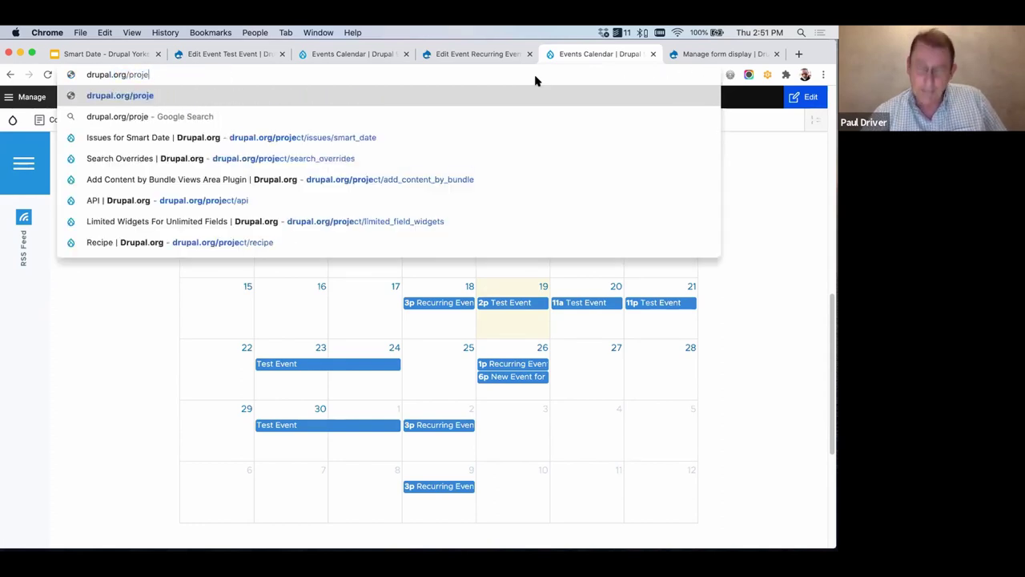
pyautogui.write('ct/rng')
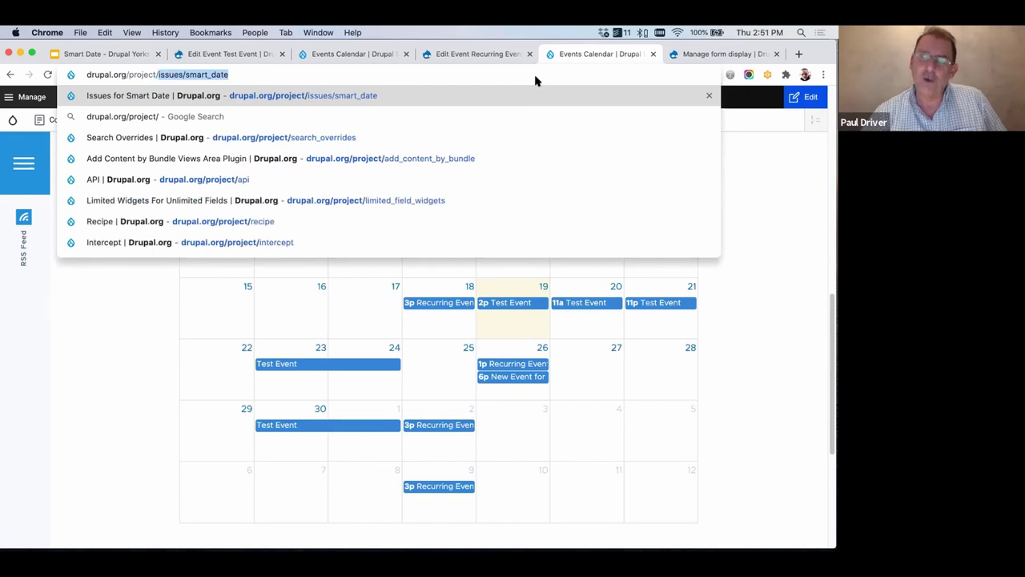
pyautogui.press('Return')
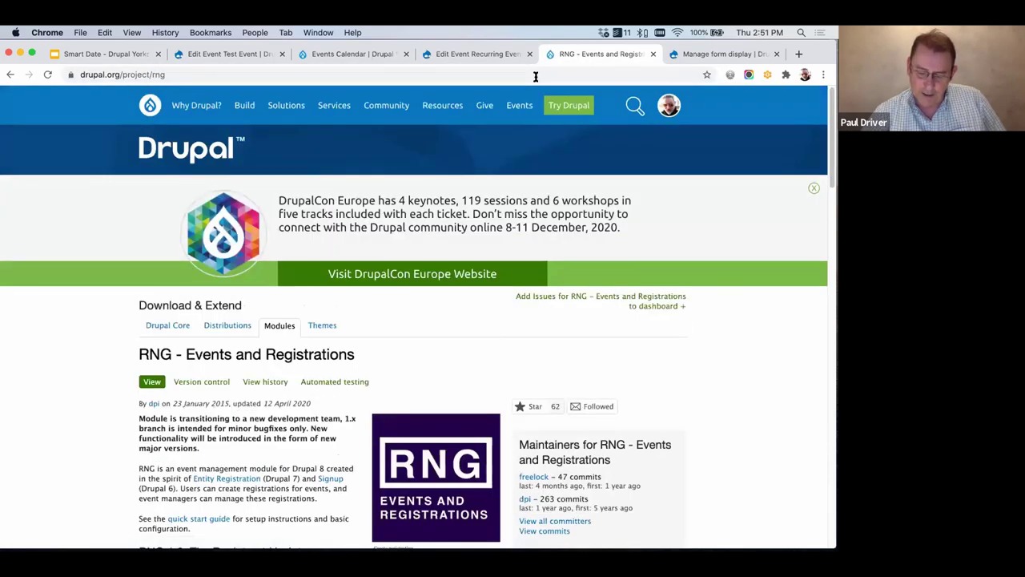
# Examine the RNG - Events and Registrations project page, including its features, dependencies, extra modules, project information and downloads
pyautogui.scroll(-3, 558, 350)
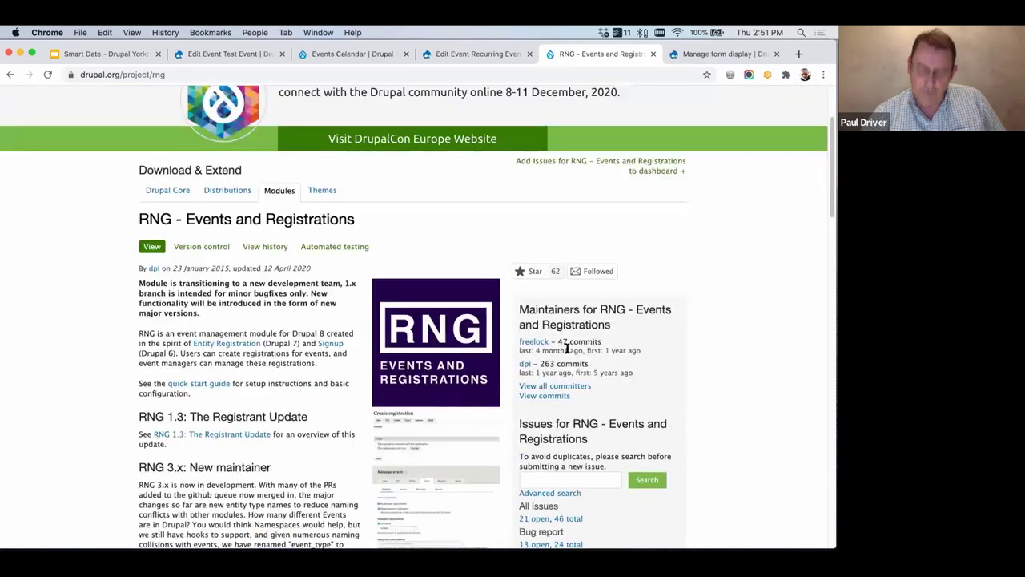
pyautogui.scroll(-2, 567, 347)
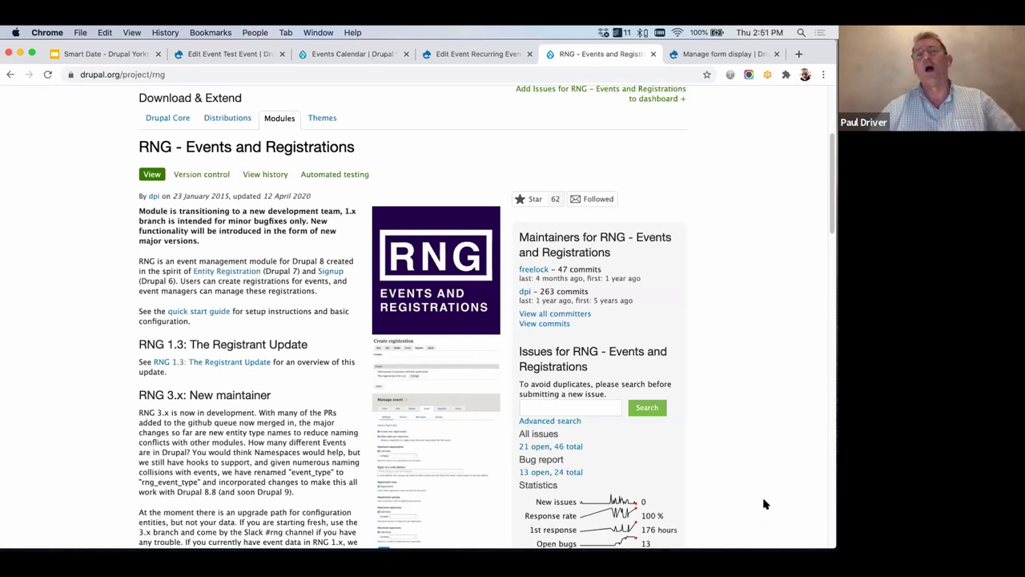
pyautogui.scroll(-1, 765, 504)
pyautogui.scroll(-12, 765, 503)
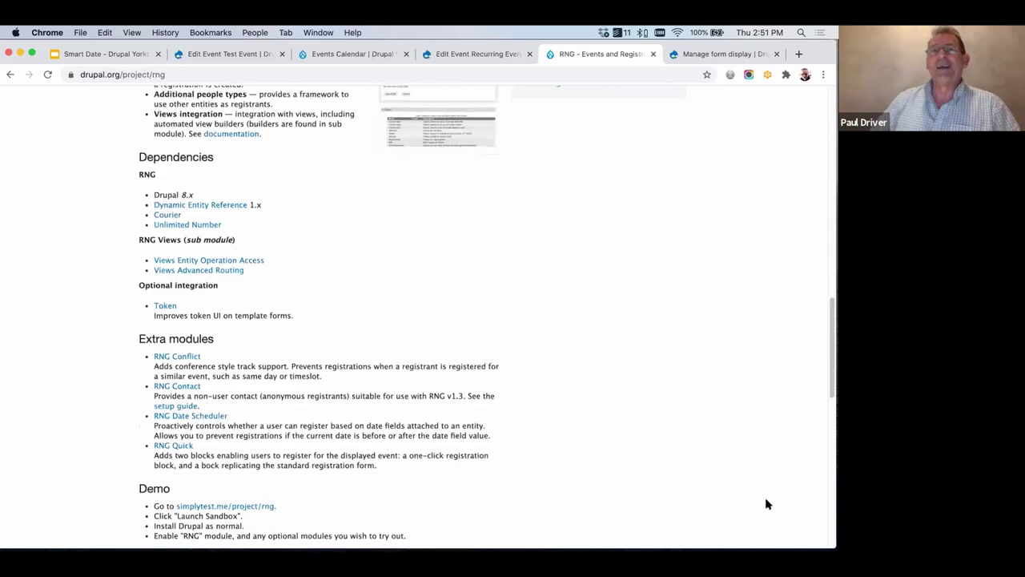
pyautogui.scroll(-3, 765, 504)
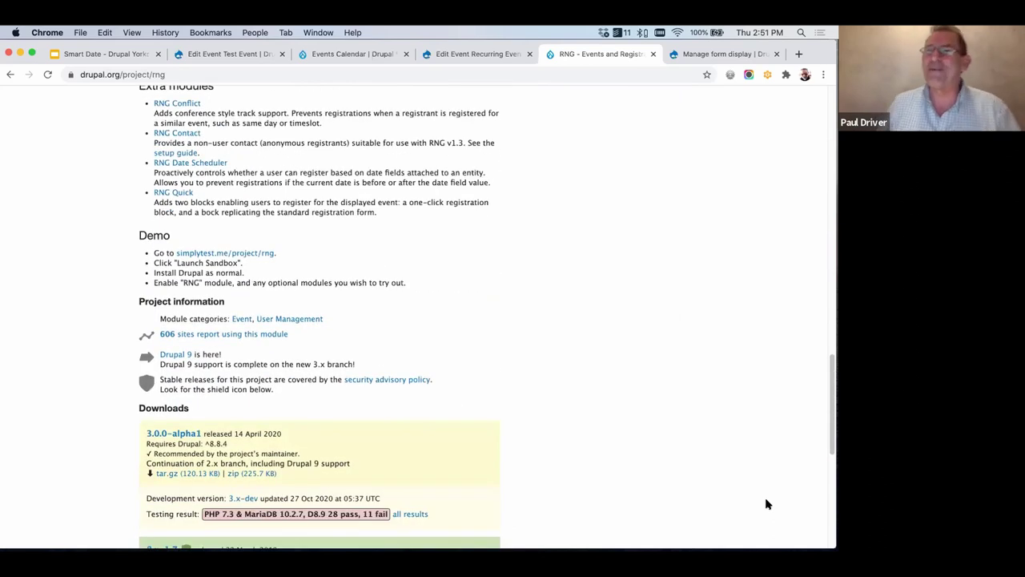
pyautogui.scroll(1, 766, 504)
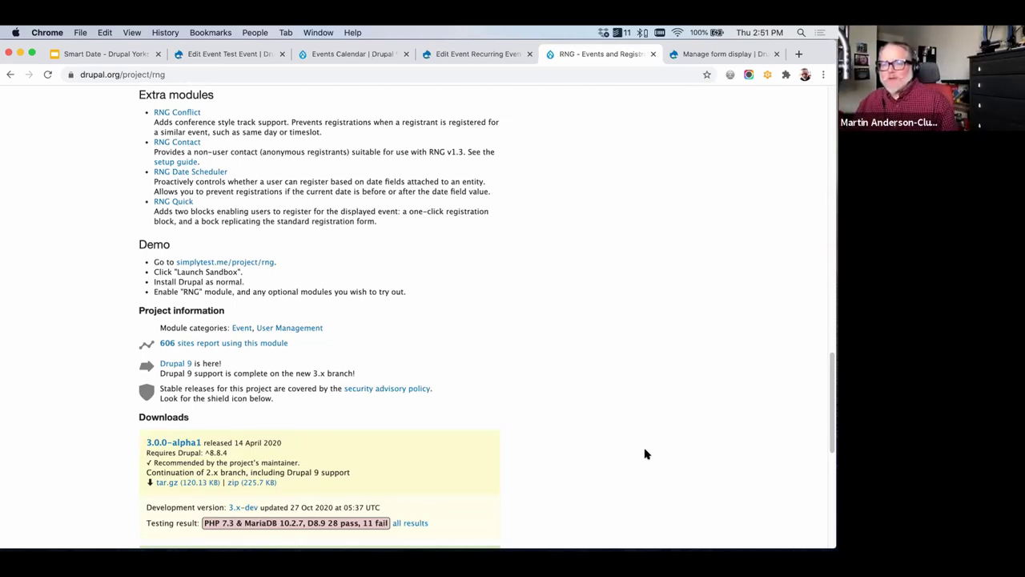
pyautogui.scroll(2, 649, 450)
pyautogui.scroll(10, 649, 450)
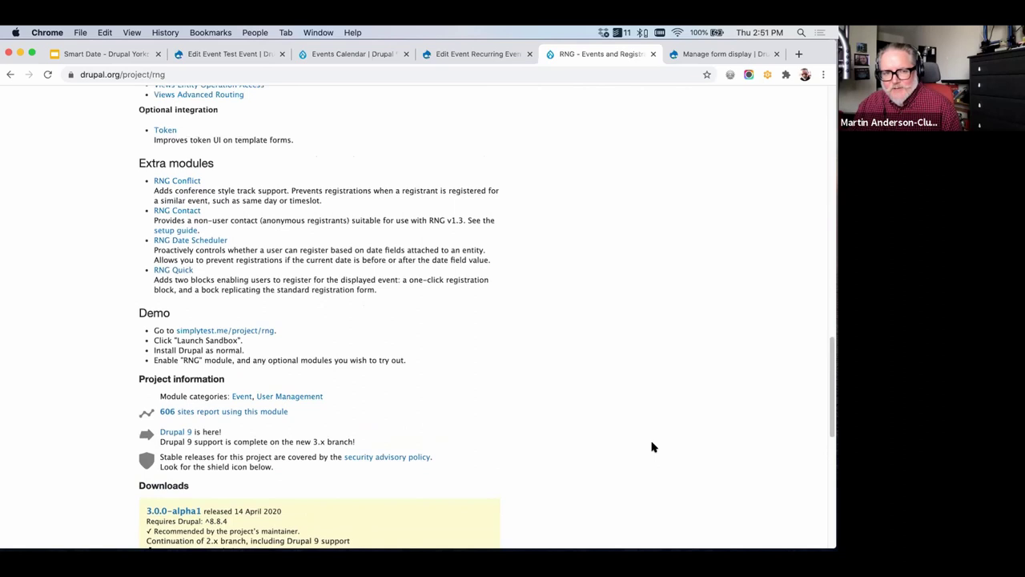
pyautogui.scroll(20, 651, 446)
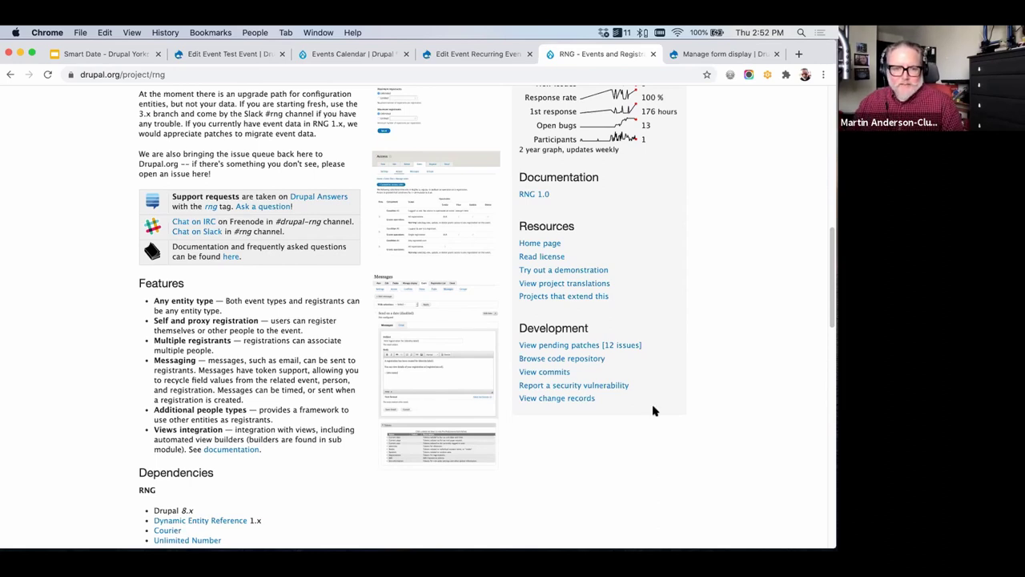
pyautogui.scroll(5, 427, 384)
pyautogui.scroll(5, 428, 384)
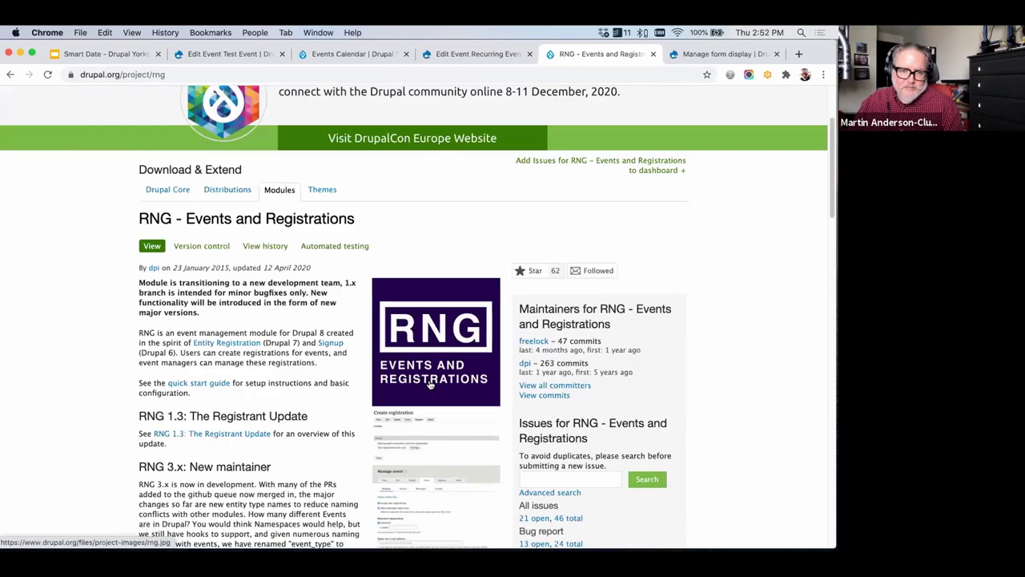
# Review the RNG project page from its introduction through the demo instructions to the 3.0.0-alpha1 download
pyautogui.scroll(-2, 454, 391)
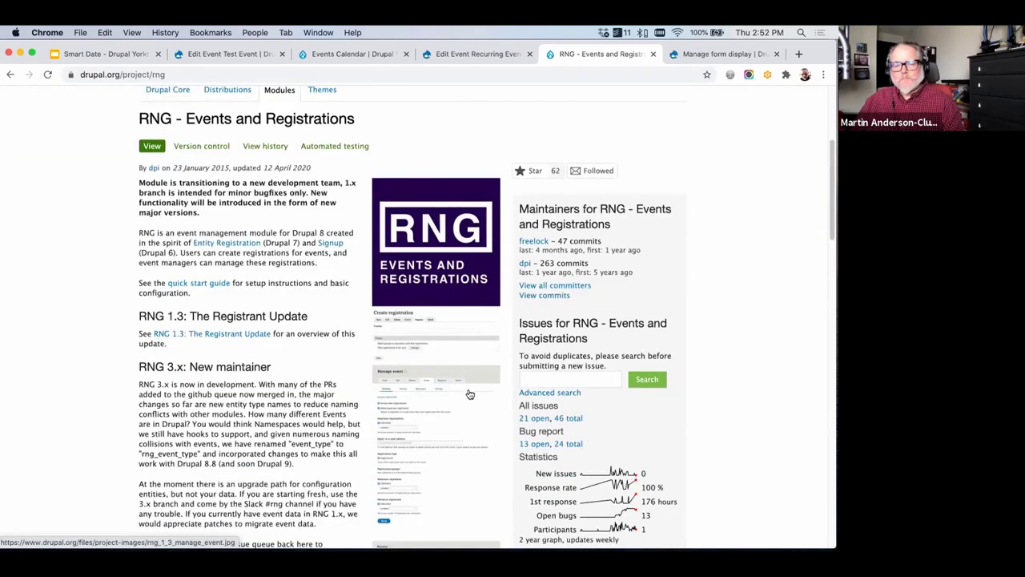
pyautogui.scroll(-4, 479, 405)
pyautogui.scroll(-20, 482, 407)
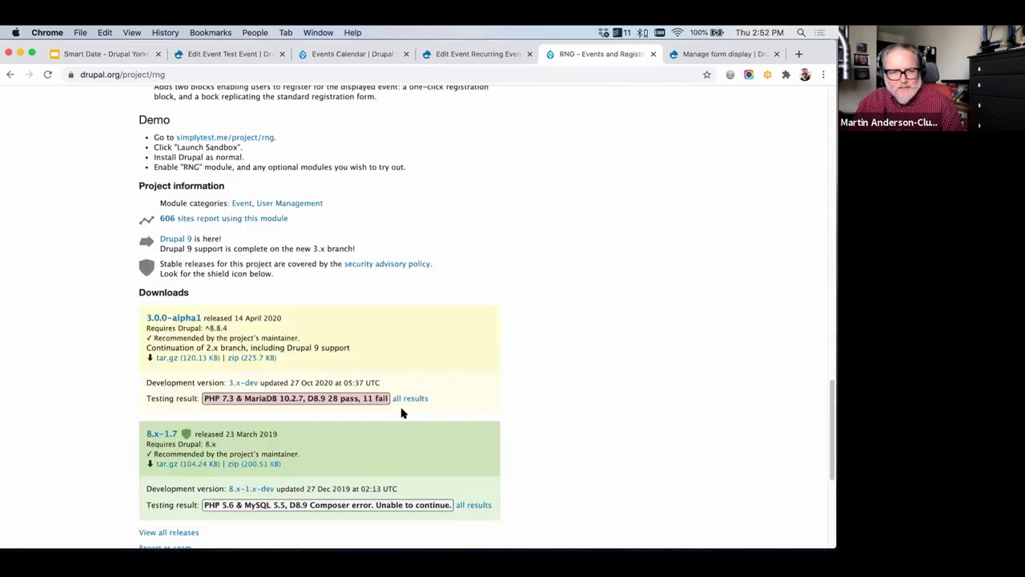
pyautogui.scroll(3, 412, 404)
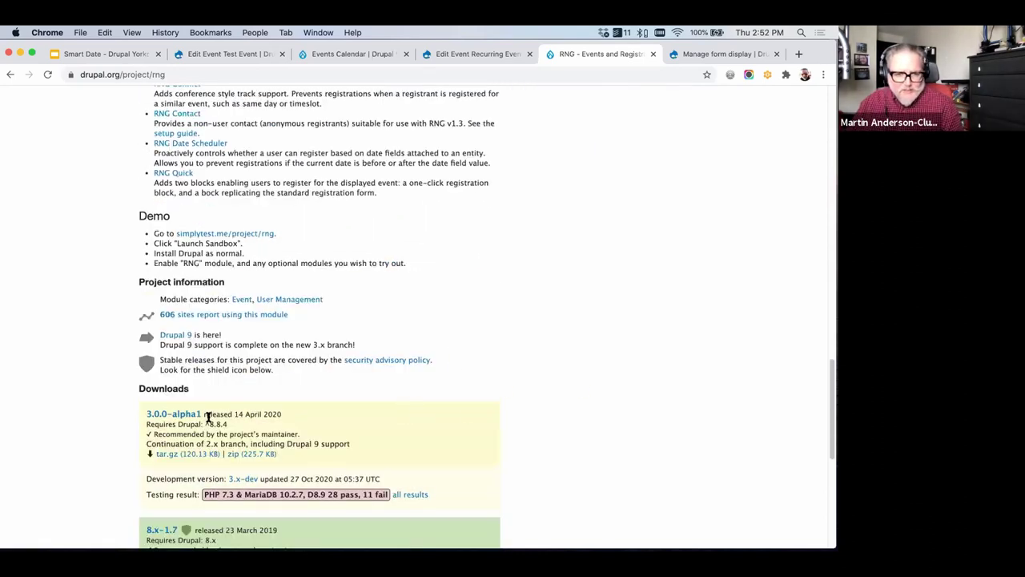
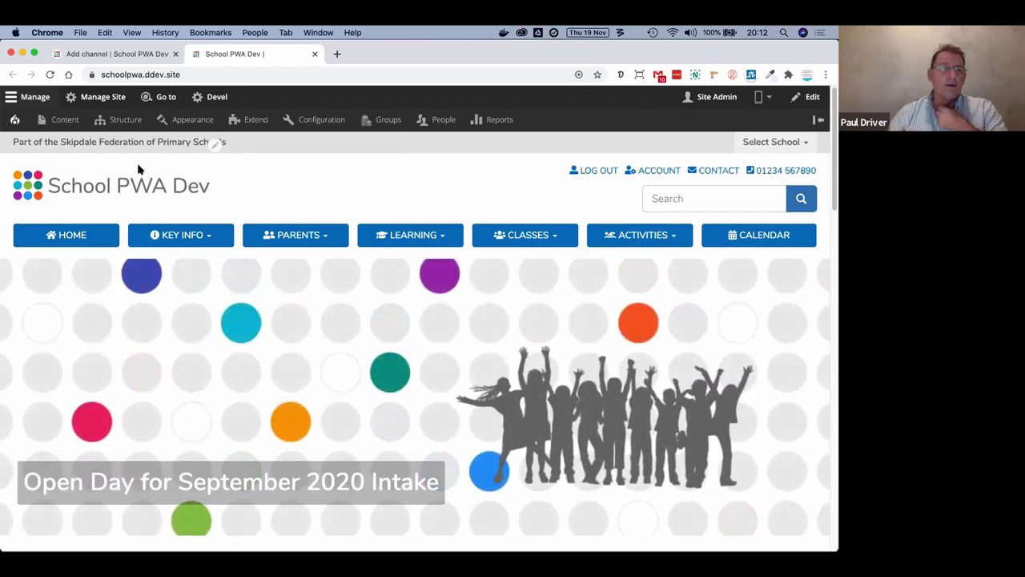
# Open the Admission Information page from the Parents section of the School PWA Dev site for editing
pyautogui.click(200, 236)
pyautogui.click(265, 228)
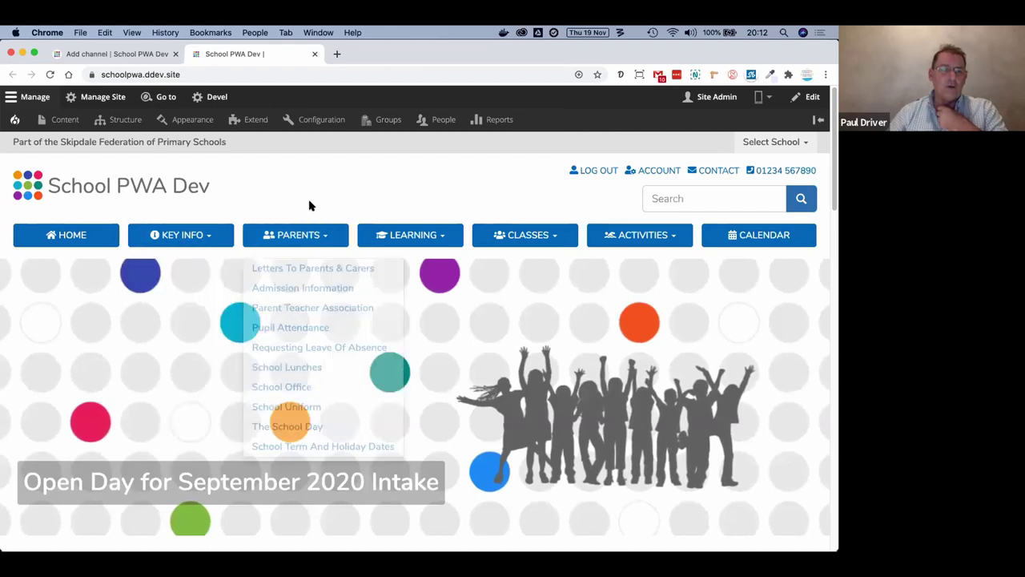
pyautogui.click(286, 289)
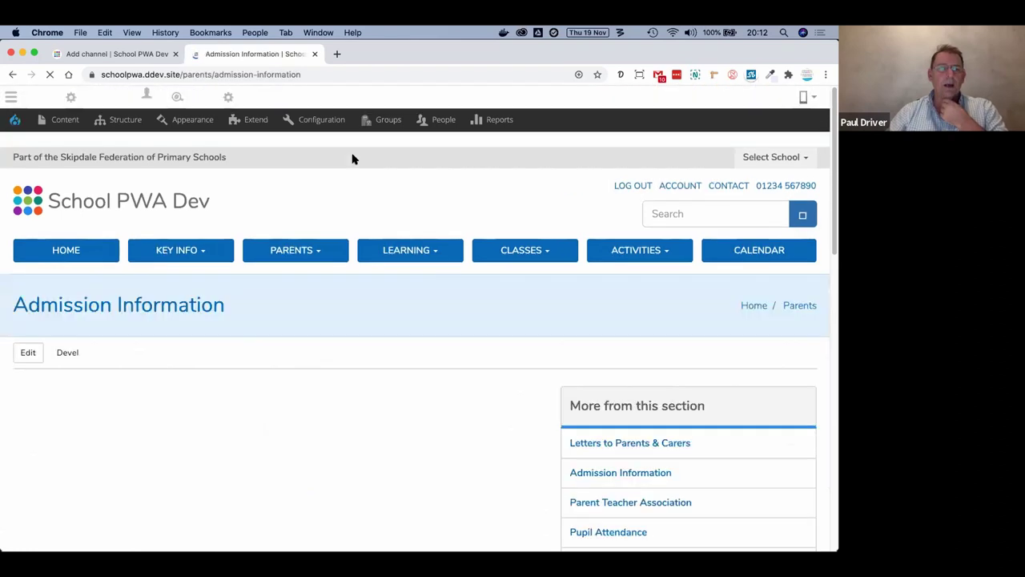
pyautogui.scroll(-6, 421, 245)
pyautogui.scroll(4, 421, 247)
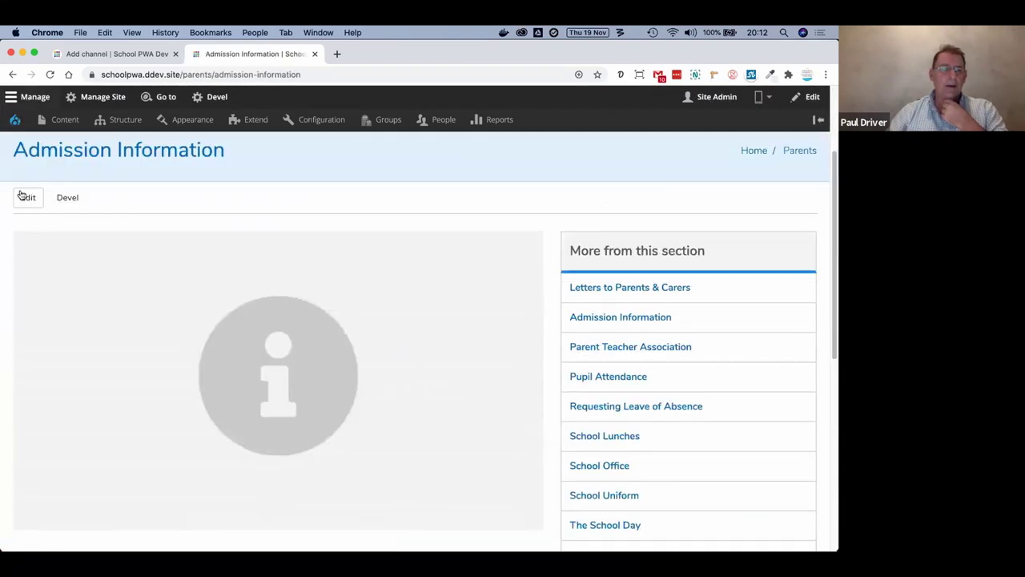
pyautogui.click(26, 199)
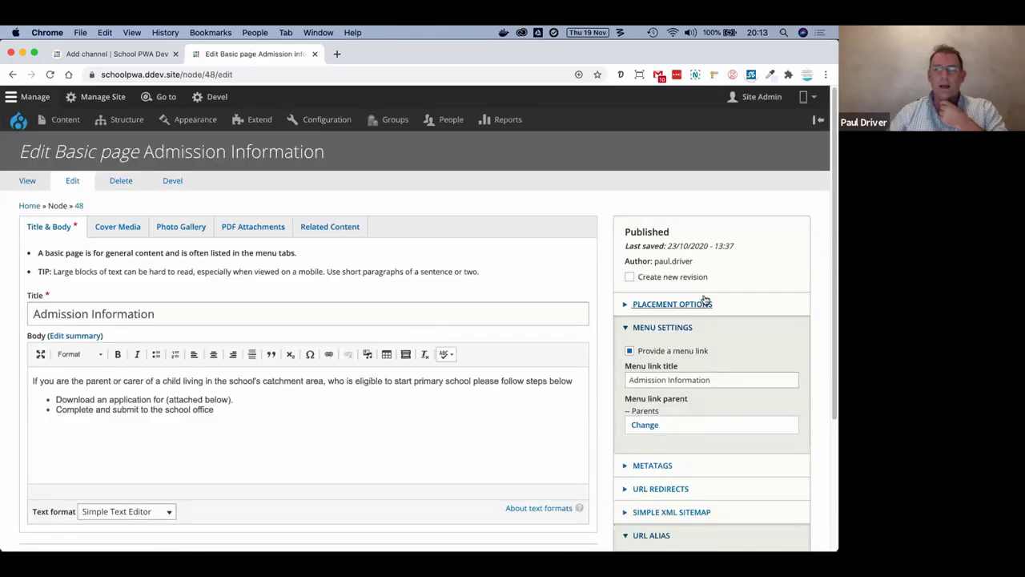
# Expand the page's placement options, and tick and clear "Syndicate with affiliated schools"
pyautogui.click(671, 303)
pyautogui.scroll(-5, 725, 256)
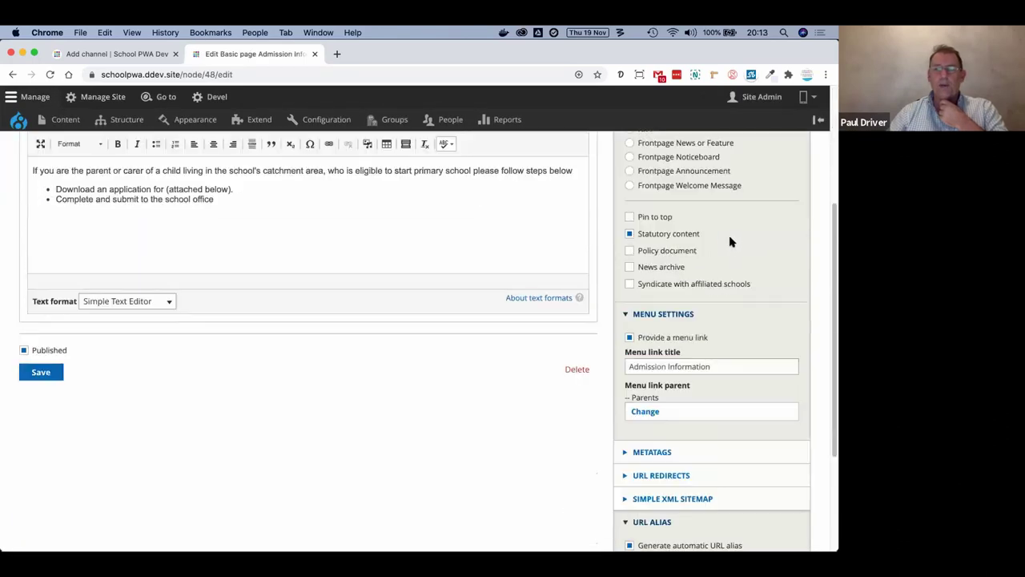
pyautogui.click(630, 285)
pyautogui.scroll(2, 774, 281)
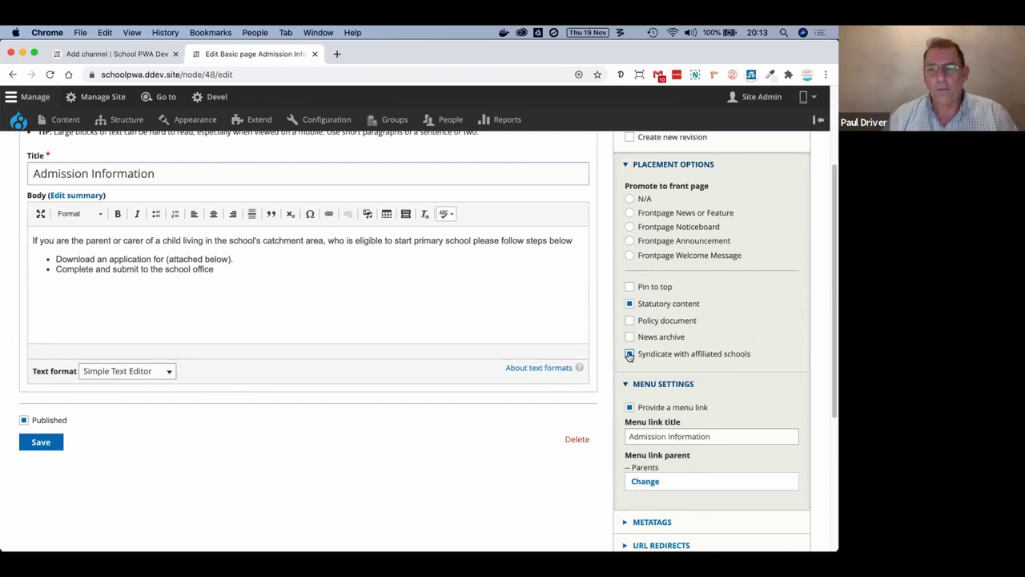
pyautogui.click(629, 353)
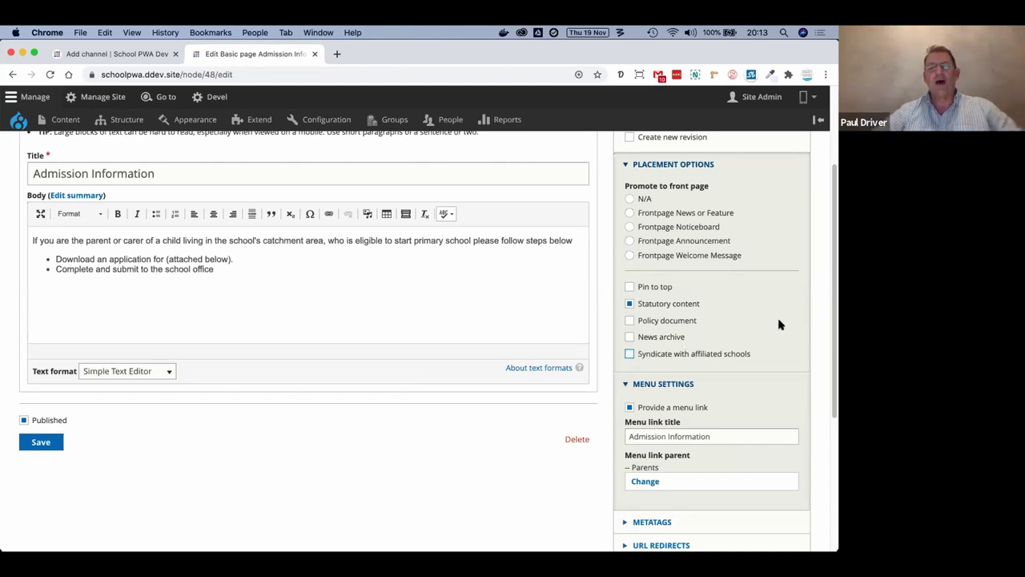
pyautogui.scroll(5, 561, 313)
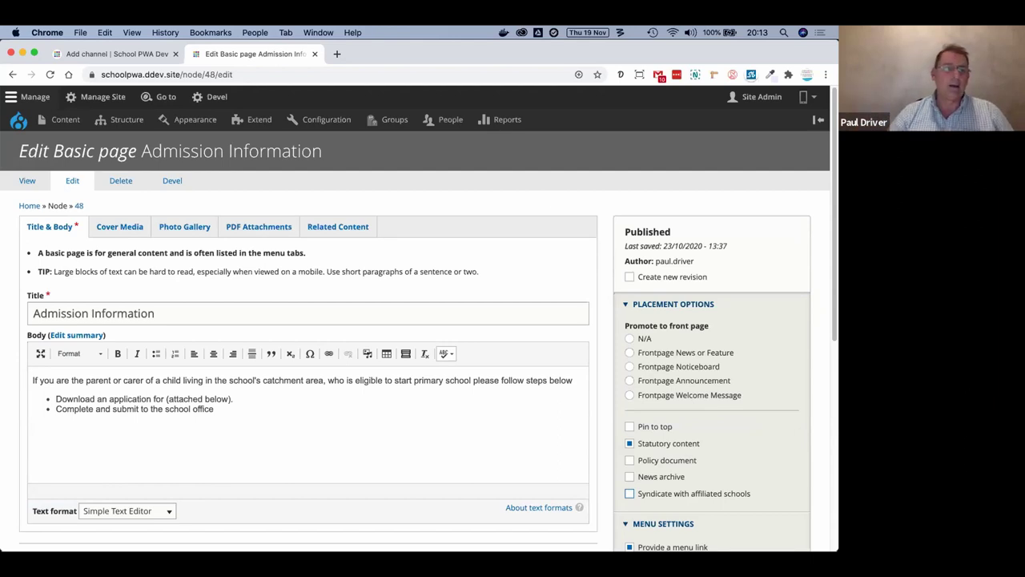
pyautogui.click(101, 98)
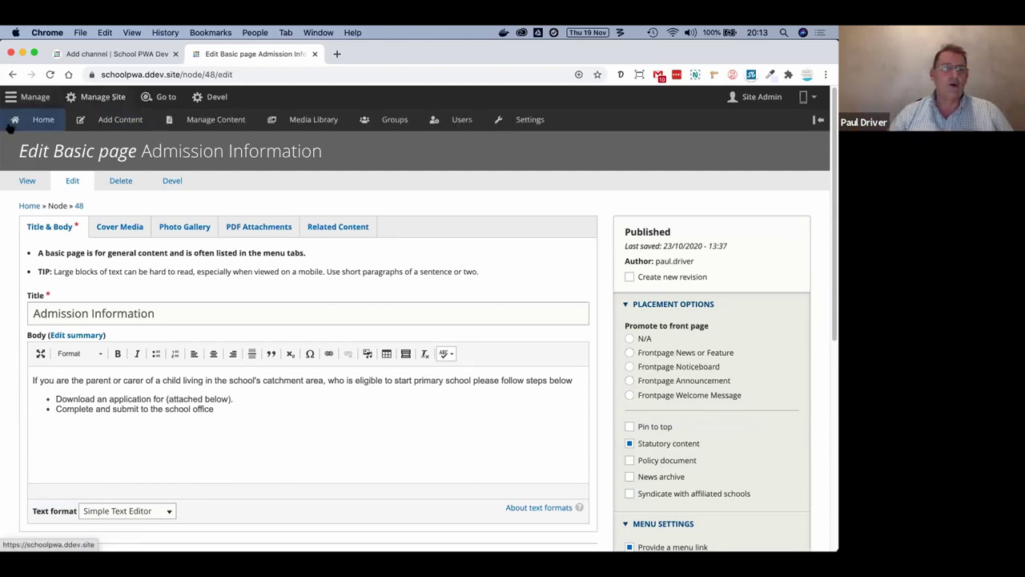
pyautogui.moveTo(128, 120)
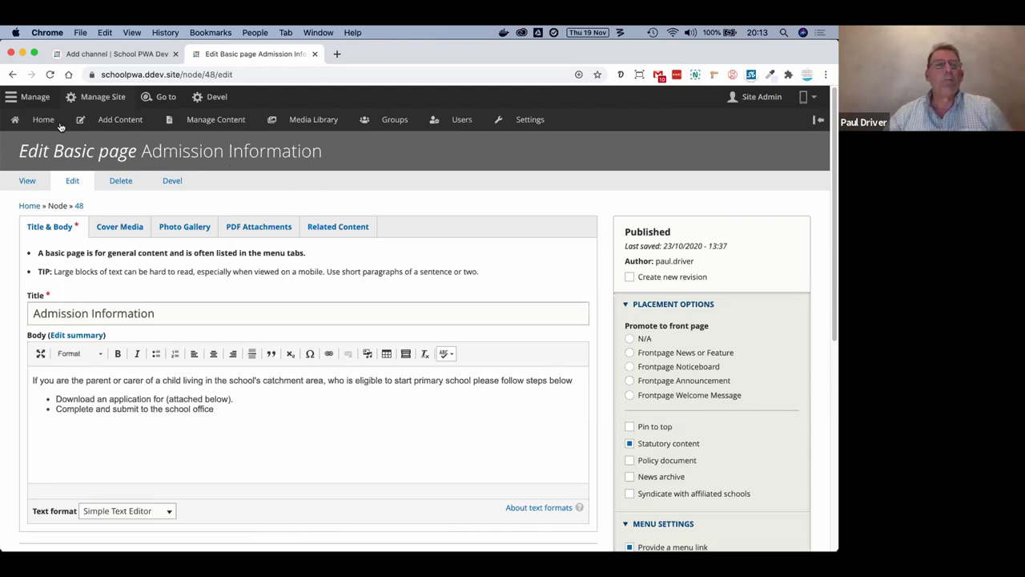
pyautogui.click(103, 97)
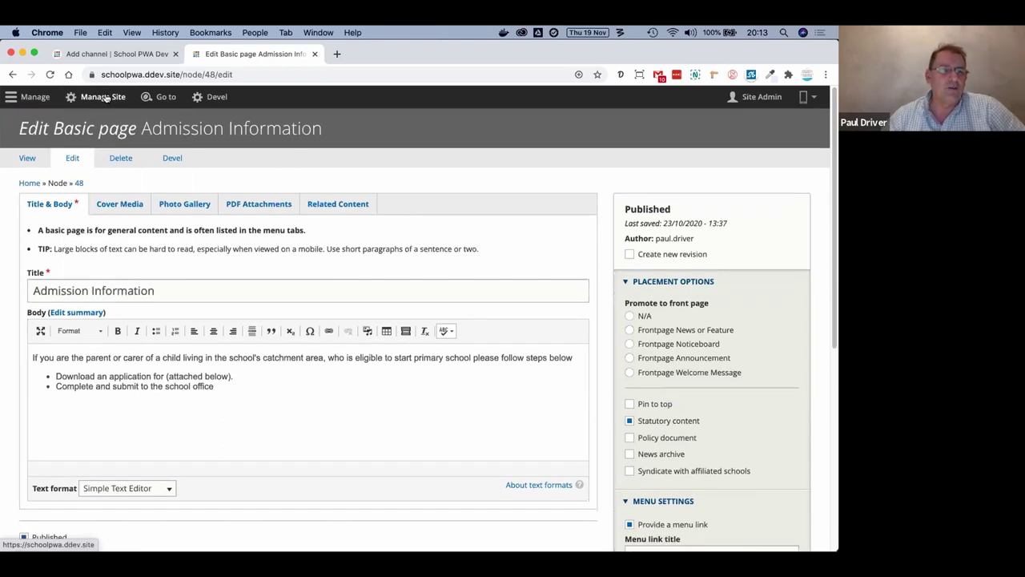
pyautogui.click(100, 96)
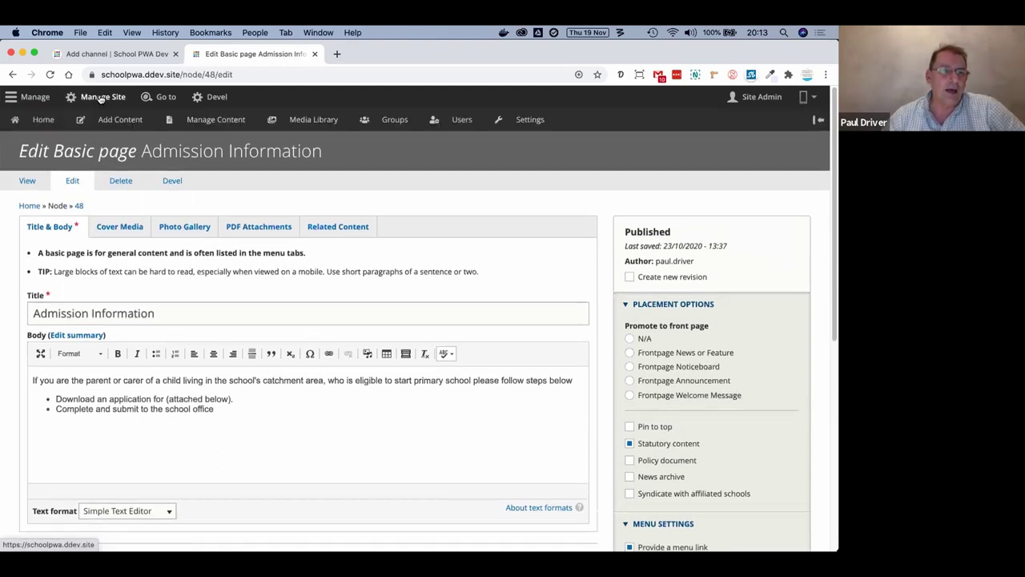
# Open the Channels list for syndicated content in the site's web services configuration
pyautogui.click(41, 96)
pyautogui.moveTo(333, 119)
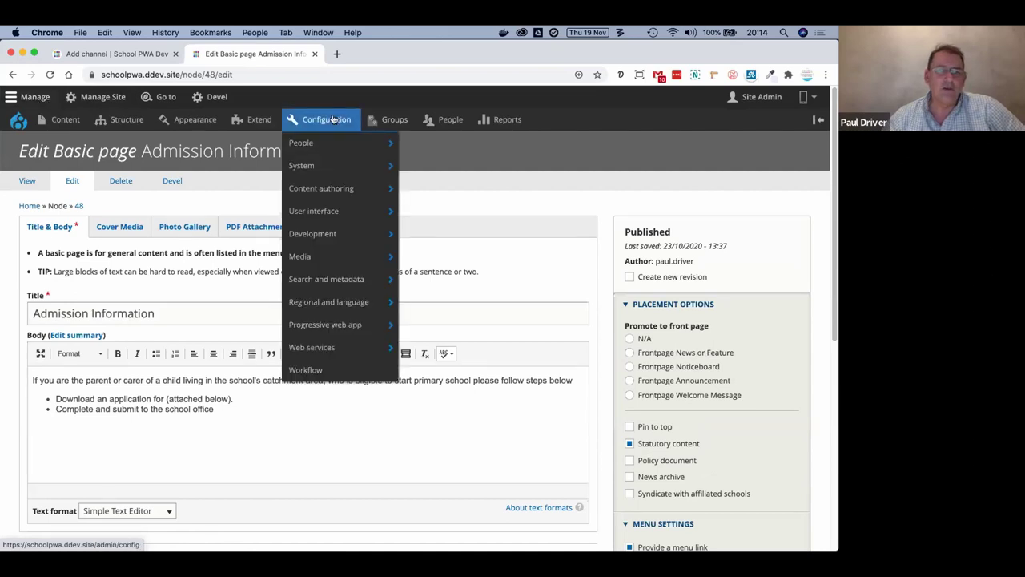
pyautogui.moveTo(324, 347)
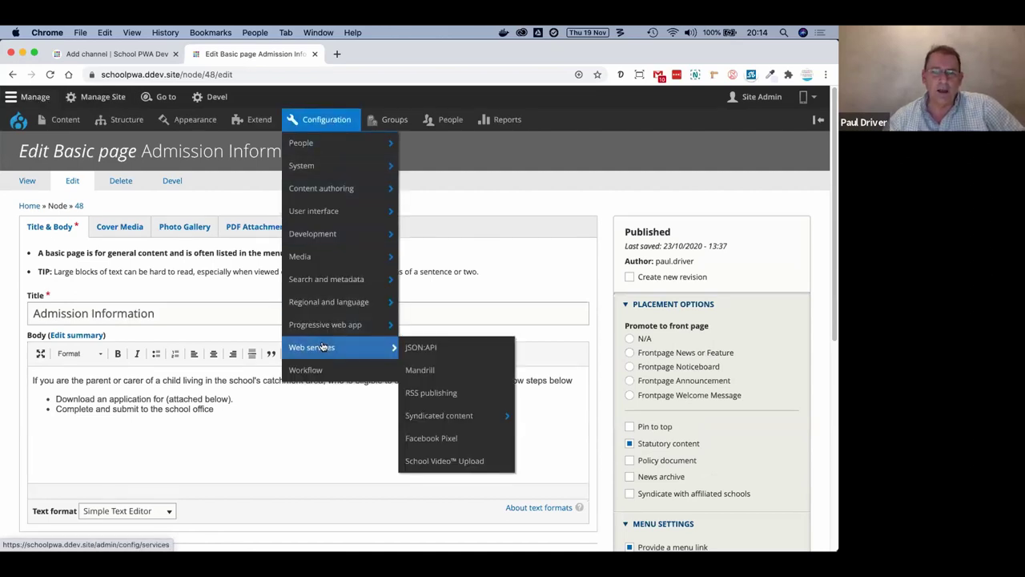
pyautogui.moveTo(442, 418)
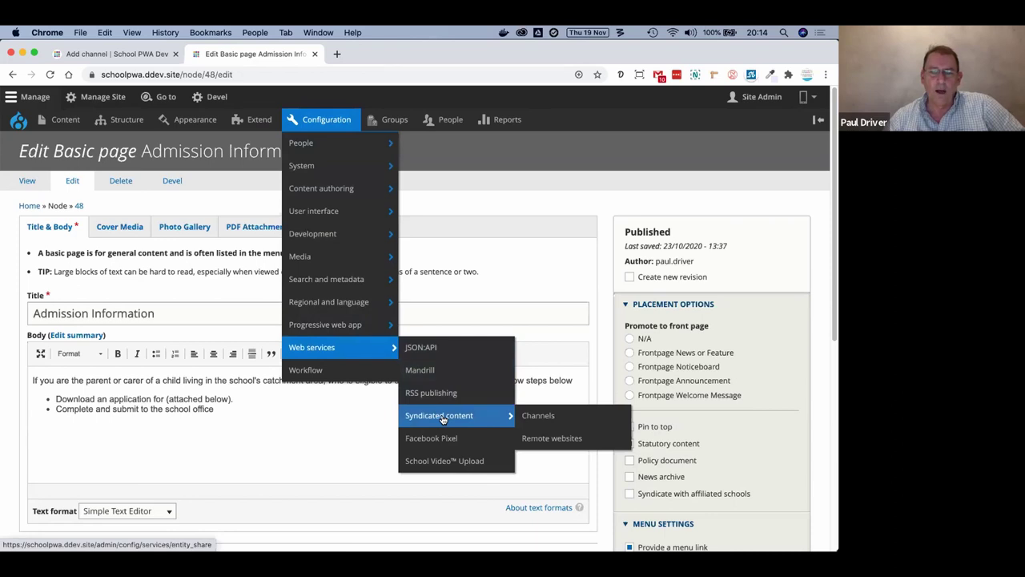
pyautogui.click(565, 417)
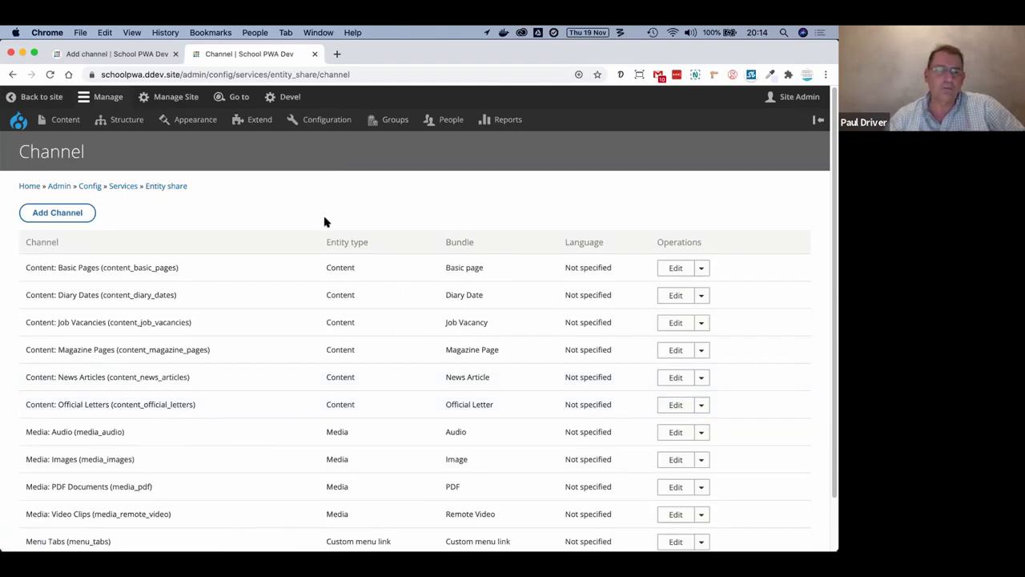
# Examine the syndication channels, covering the content types, media types and menu tabs and their entity types
pyautogui.moveTo(181, 270); pyautogui.dragTo(100, 268)
pyautogui.scroll(-2, 250, 223)
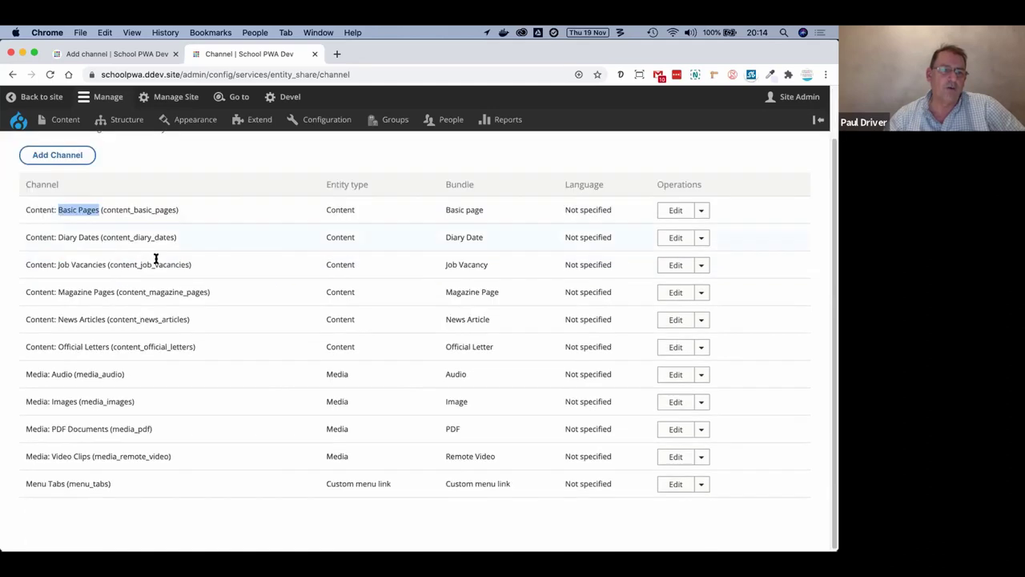
pyautogui.click(62, 212)
pyautogui.moveTo(57, 263); pyautogui.dragTo(192, 265)
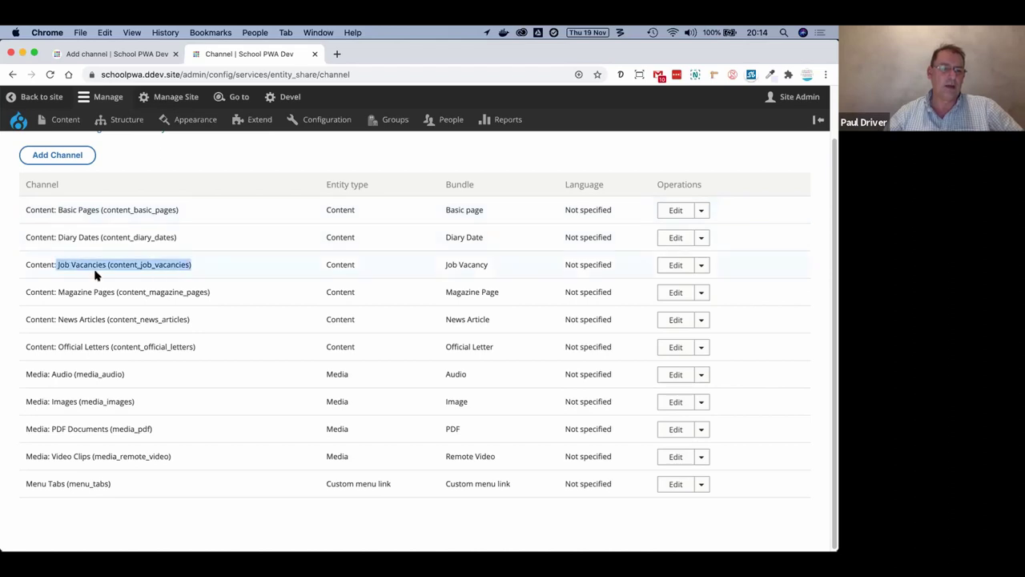
pyautogui.moveTo(25, 484); pyautogui.dragTo(65, 486)
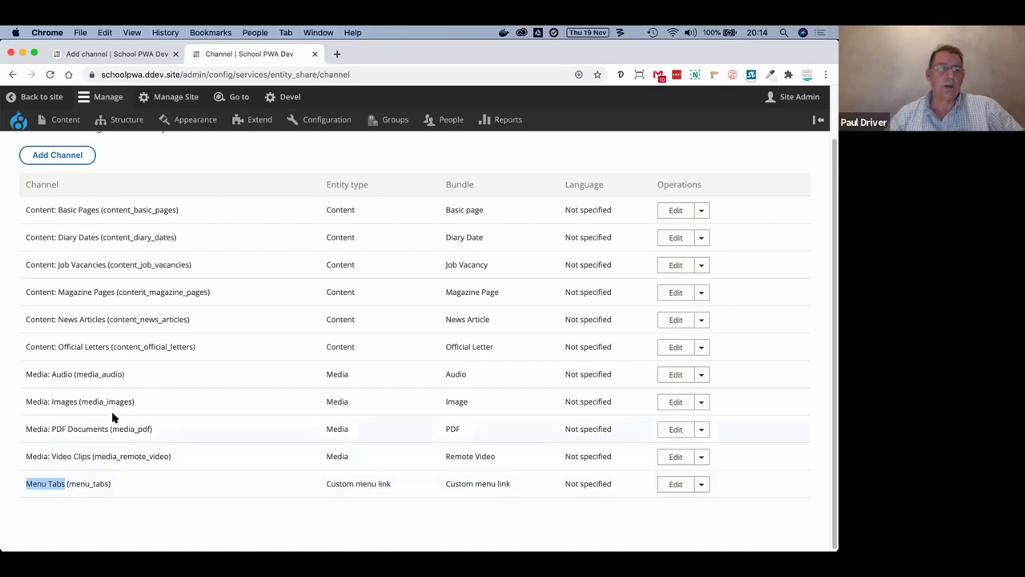
pyautogui.moveTo(24, 374); pyautogui.dragTo(86, 376)
pyautogui.scroll(2, 195, 377)
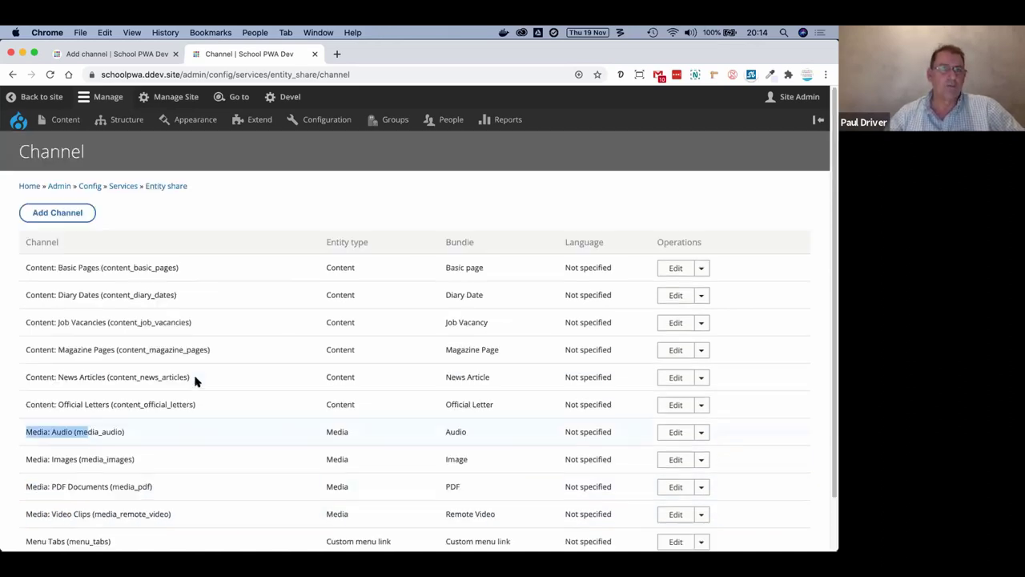
pyautogui.click(276, 189)
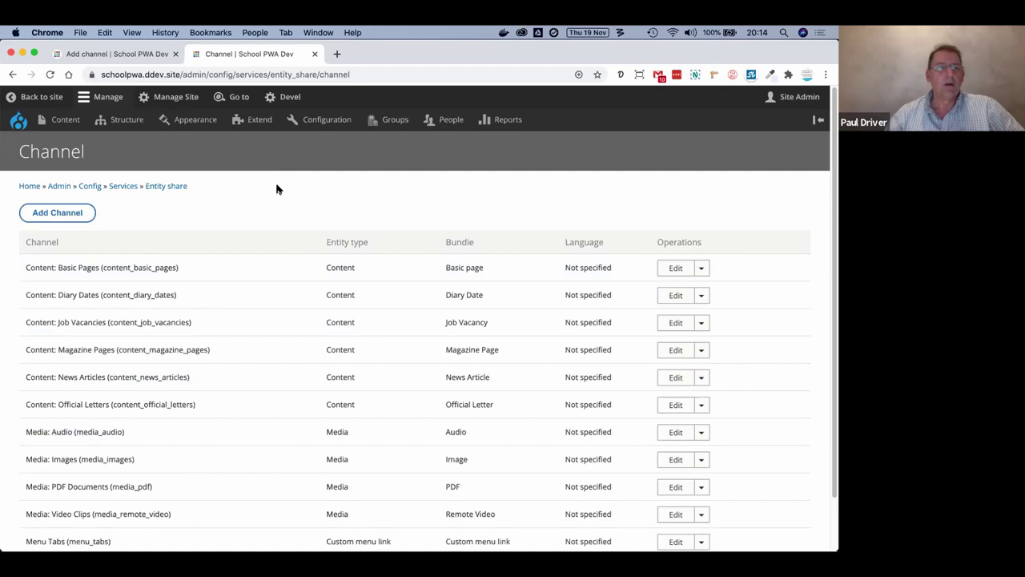
# Start a new channel to examine its form and entity type options, and return to the channel list without saving
pyautogui.click(68, 215)
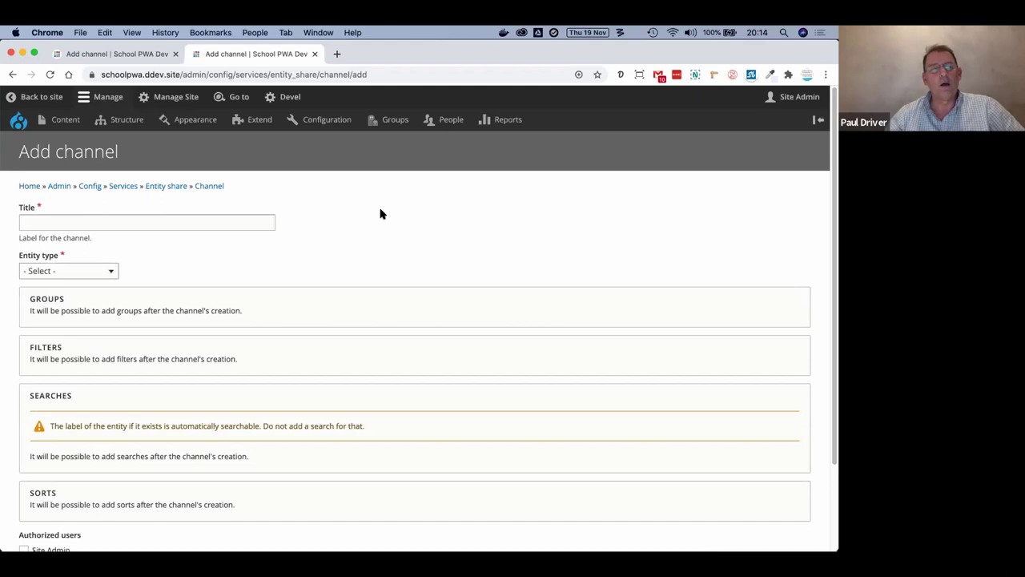
pyautogui.click(64, 271)
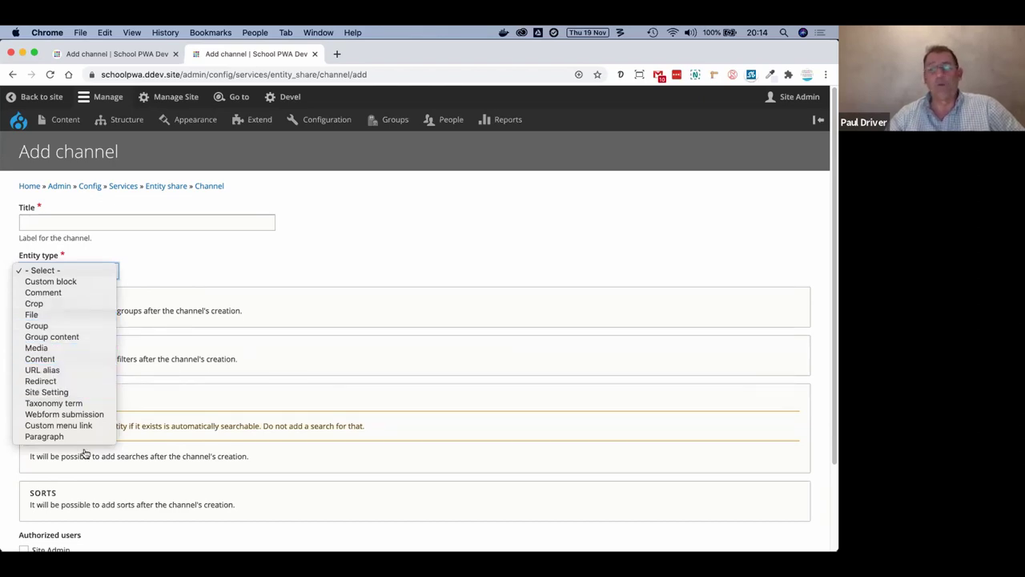
pyautogui.click(286, 251)
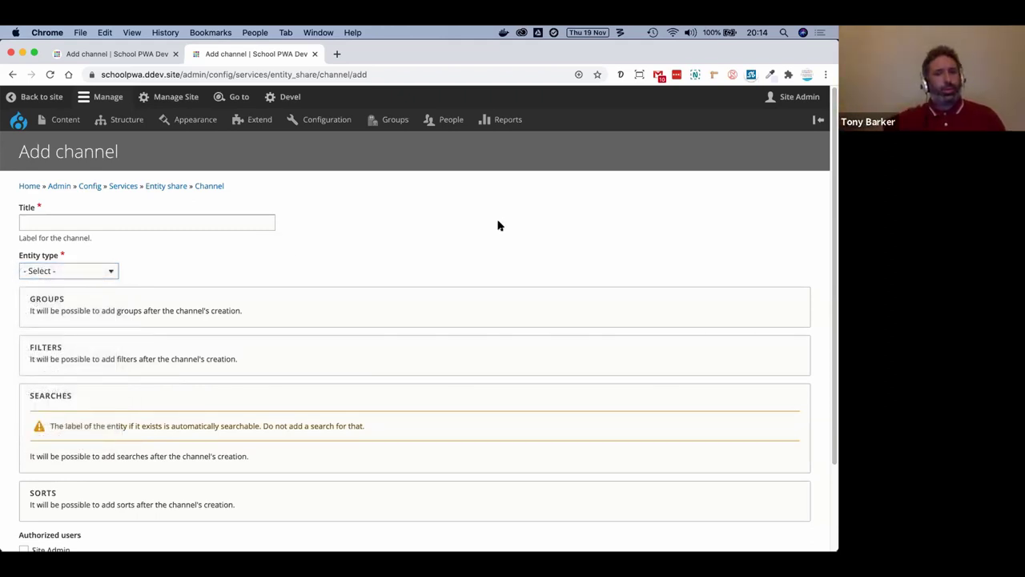
pyautogui.scroll(-3, 496, 242)
pyautogui.scroll(3, 497, 242)
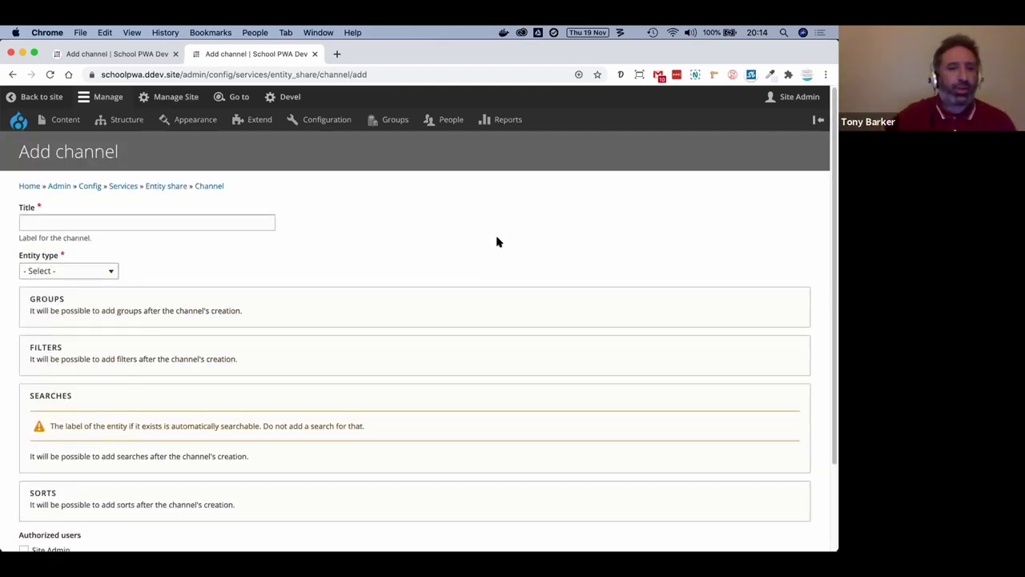
pyautogui.click(12, 75)
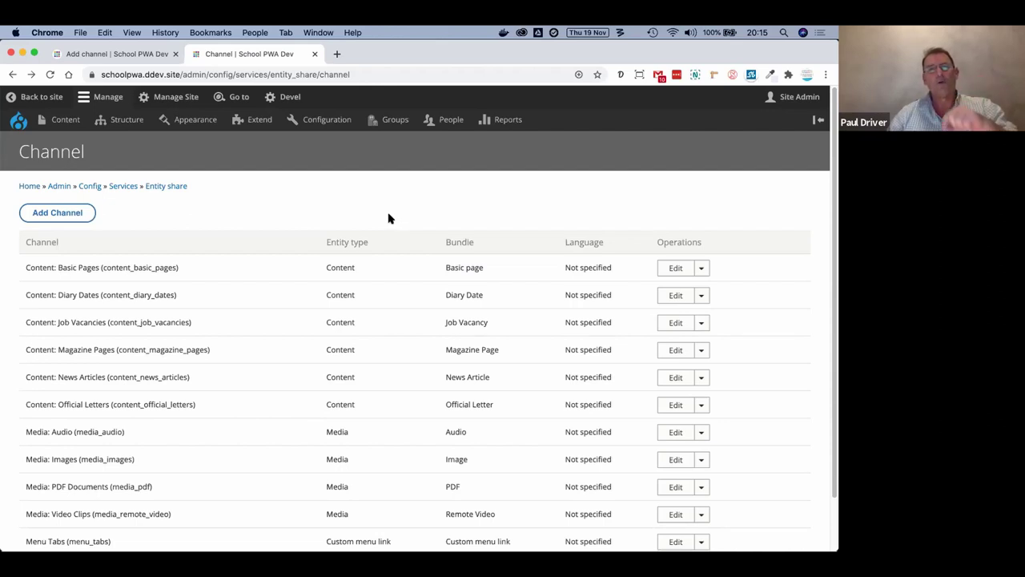
# Find the JSON:API configuration by searching the admin pages for "json", and open its JSON:API Extras settings
pyautogui.click(170, 99)
pyautogui.click(170, 97)
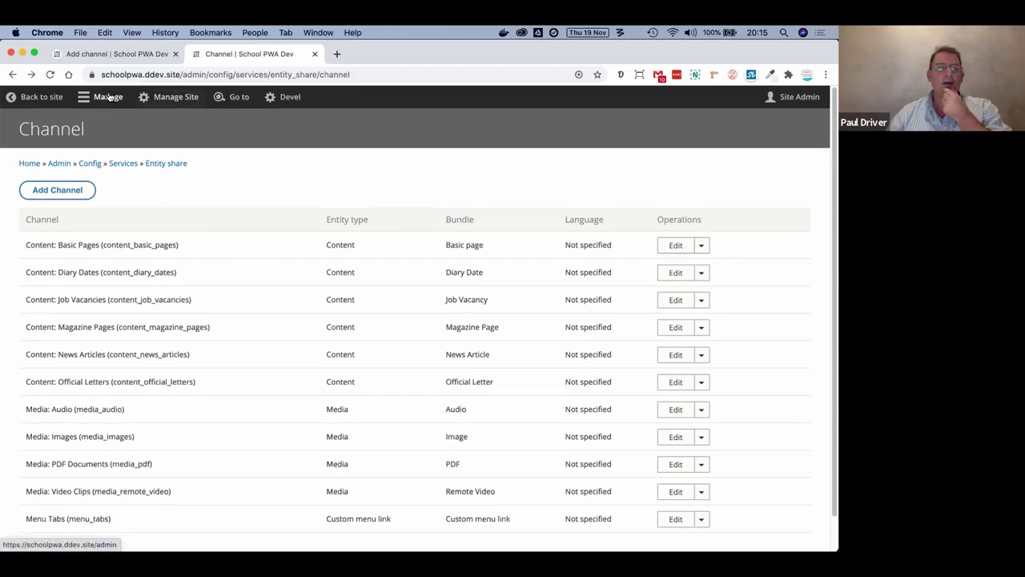
pyautogui.click(106, 97)
pyautogui.click(242, 105)
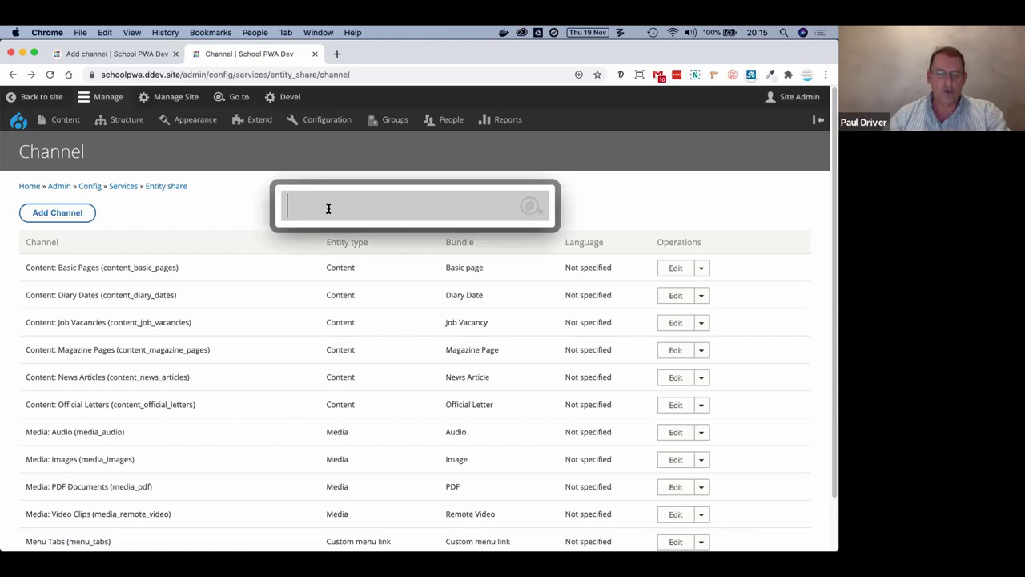
pyautogui.write('json')
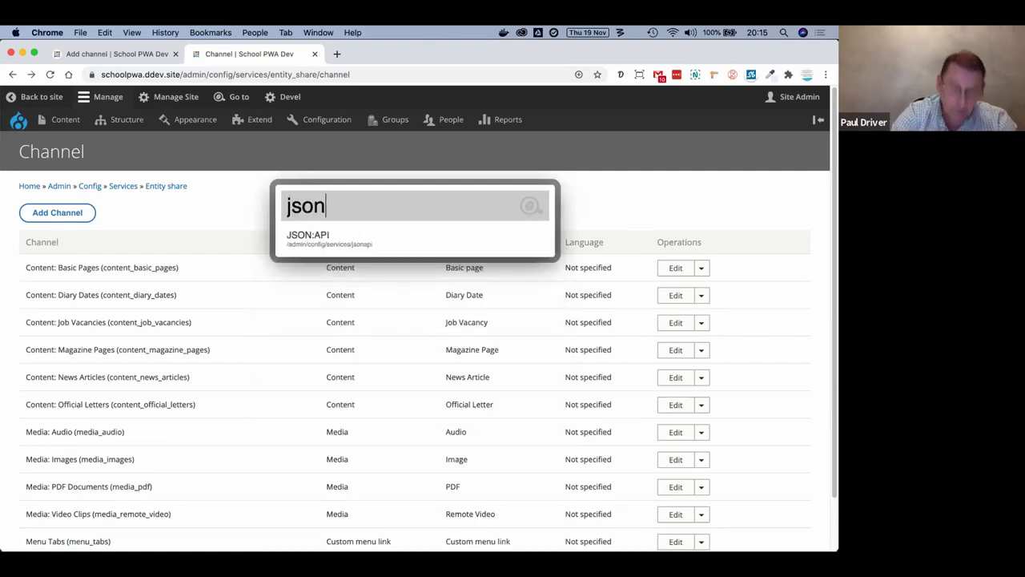
pyautogui.press('Return')
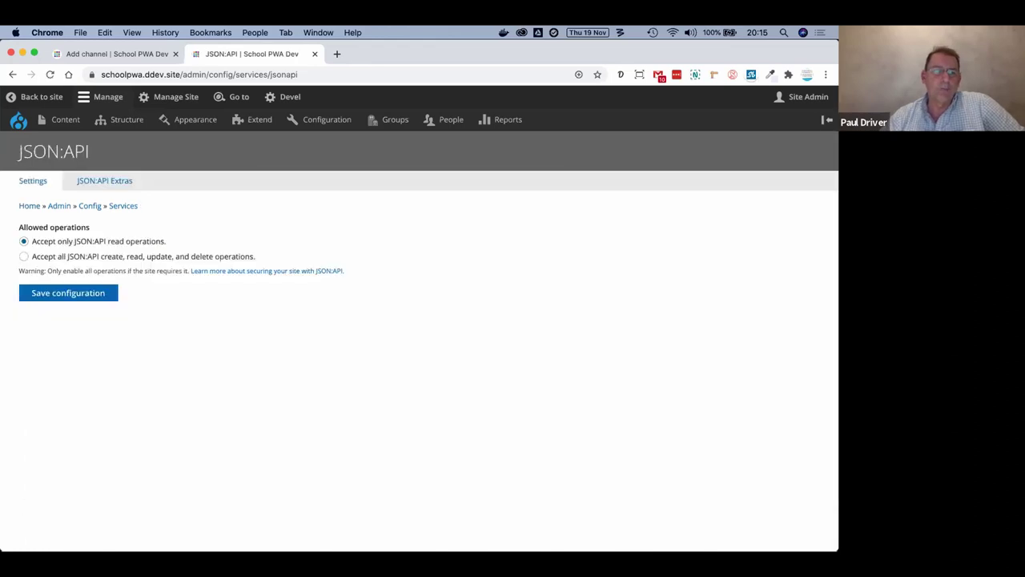
pyautogui.click(104, 180)
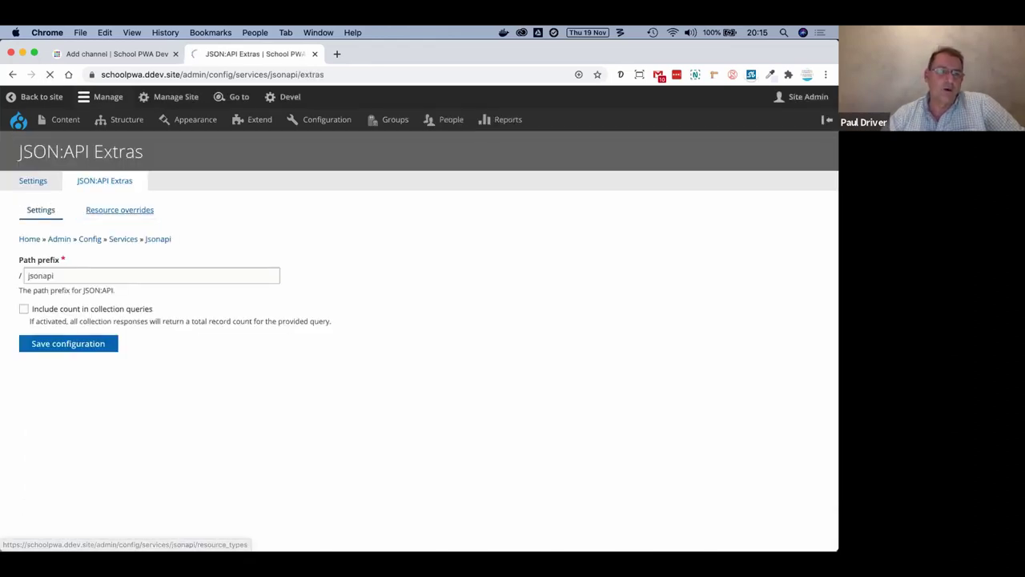
# Find the node--page resource in the JSON:API resource overrides by searching the page for "page", and open its configuration for editing
pyautogui.click(120, 209)
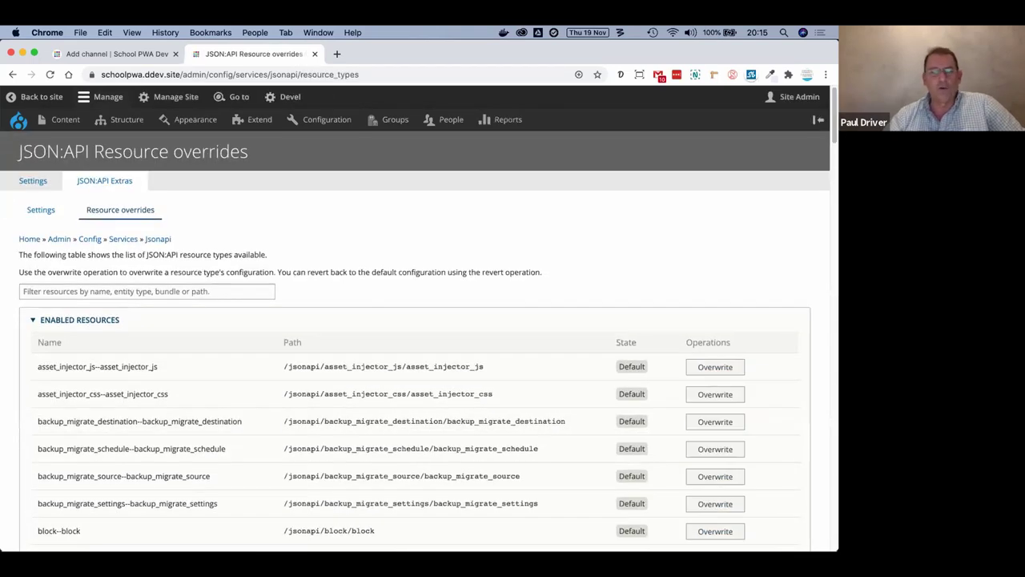
pyautogui.scroll(-5, 417, 336)
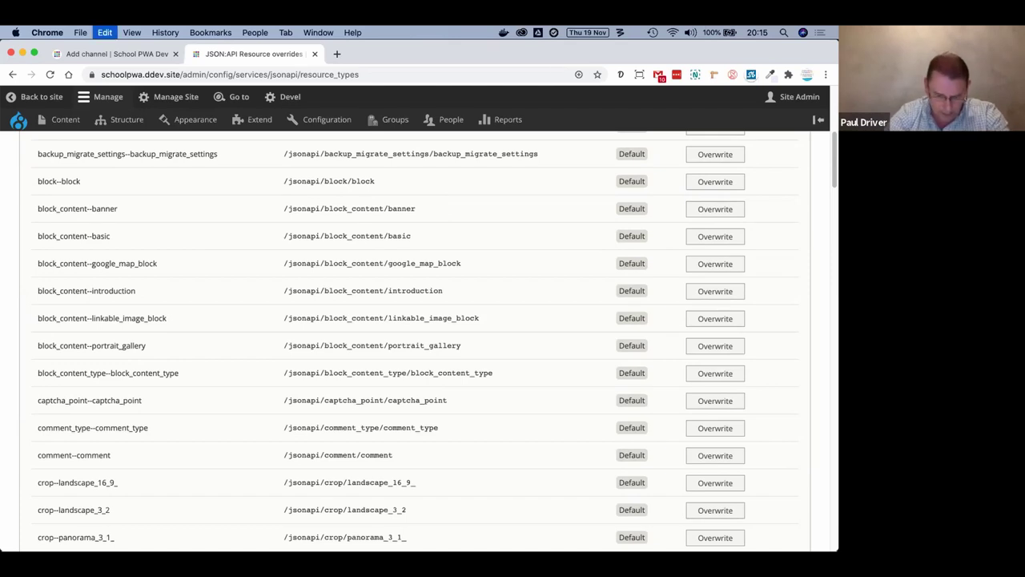
pyautogui.press('super+f')
pyautogui.write('page')
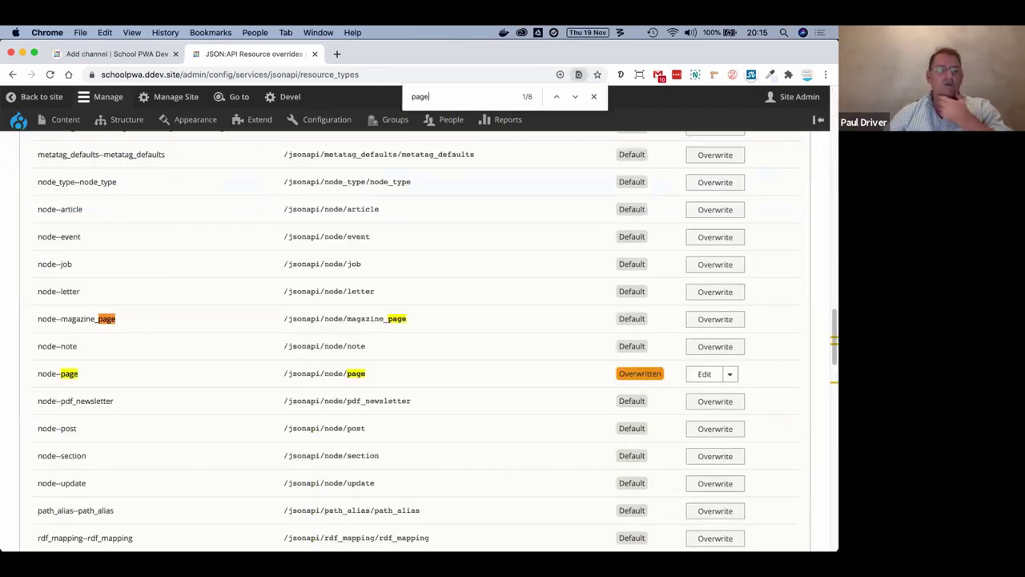
pyautogui.moveTo(78, 373); pyautogui.dragTo(43, 373)
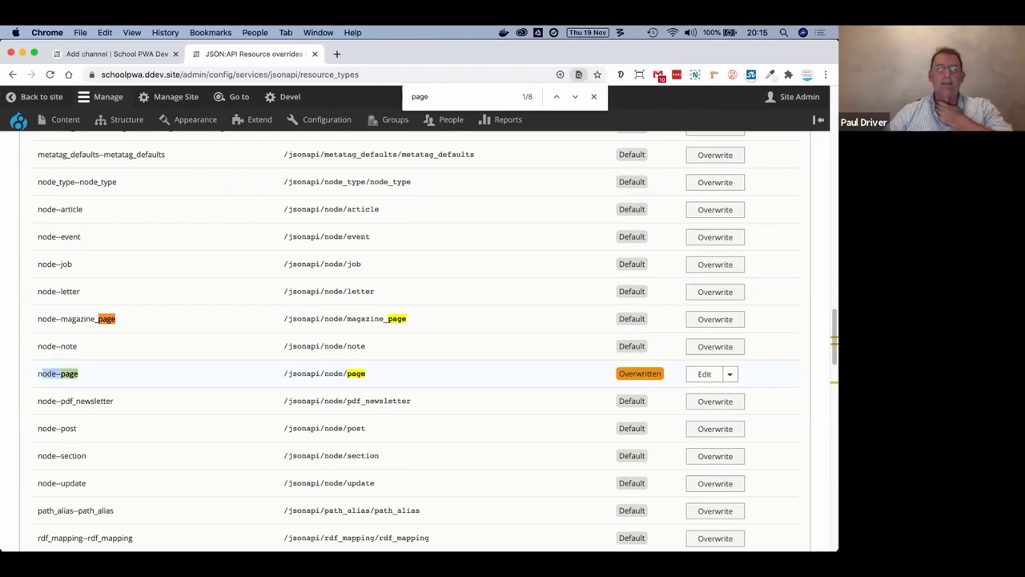
pyautogui.moveTo(42, 373); pyautogui.dragTo(79, 373)
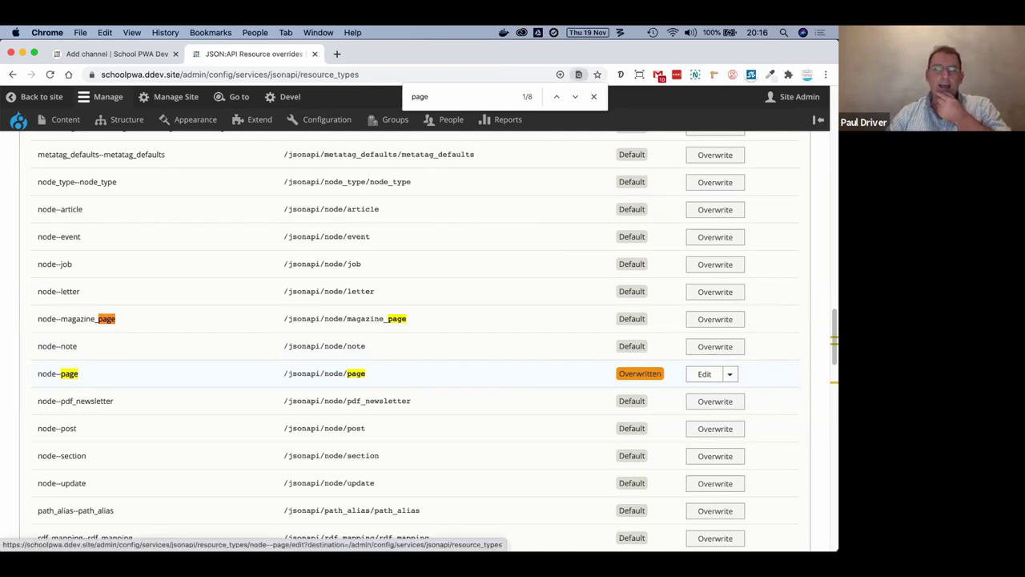
pyautogui.click(704, 373)
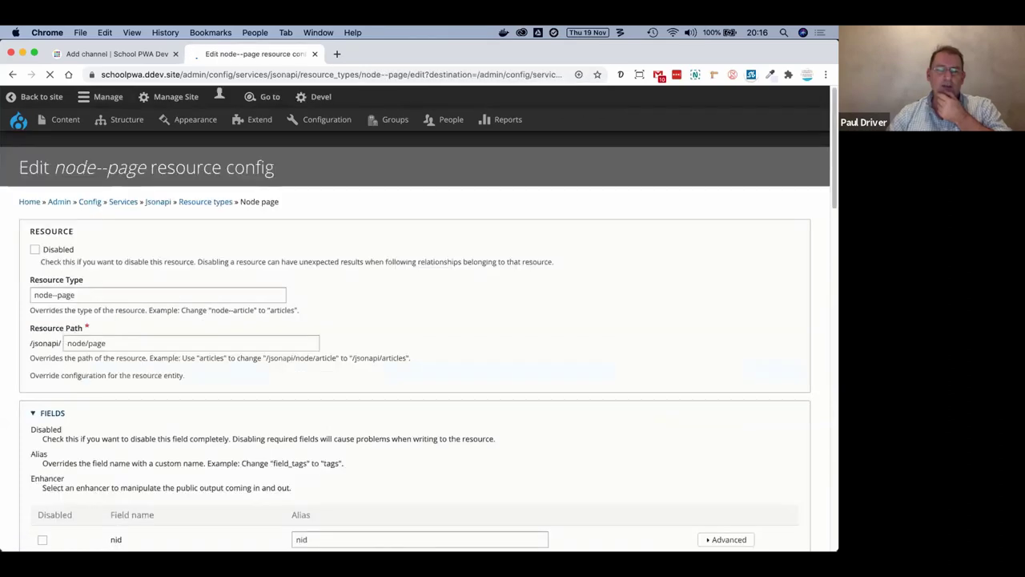
# Examine the node--page field list for which fields are disabled, including the media and related content fields, and return to the site without saving
pyautogui.scroll(-5, 416, 336)
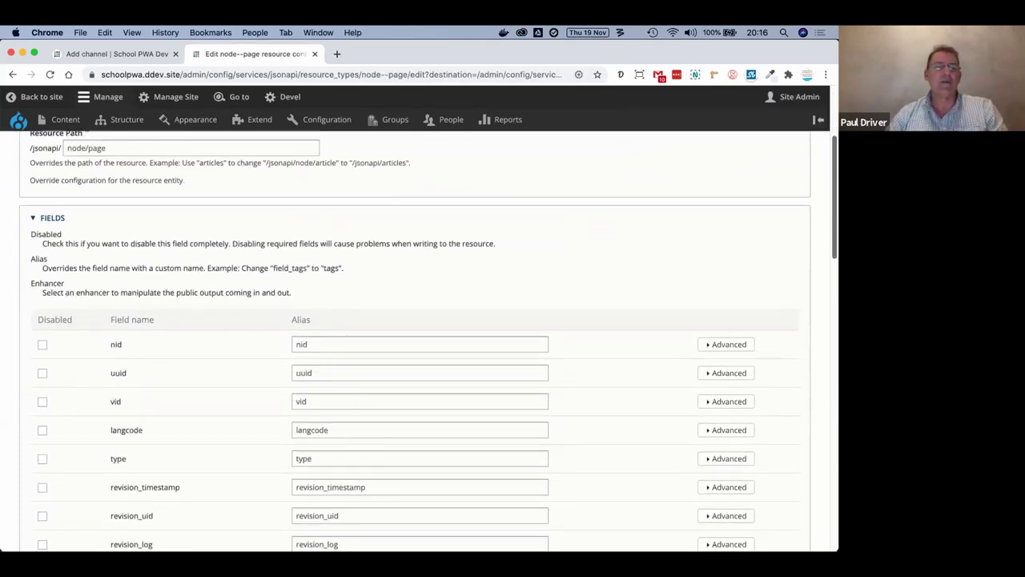
pyautogui.scroll(-8, 416, 336)
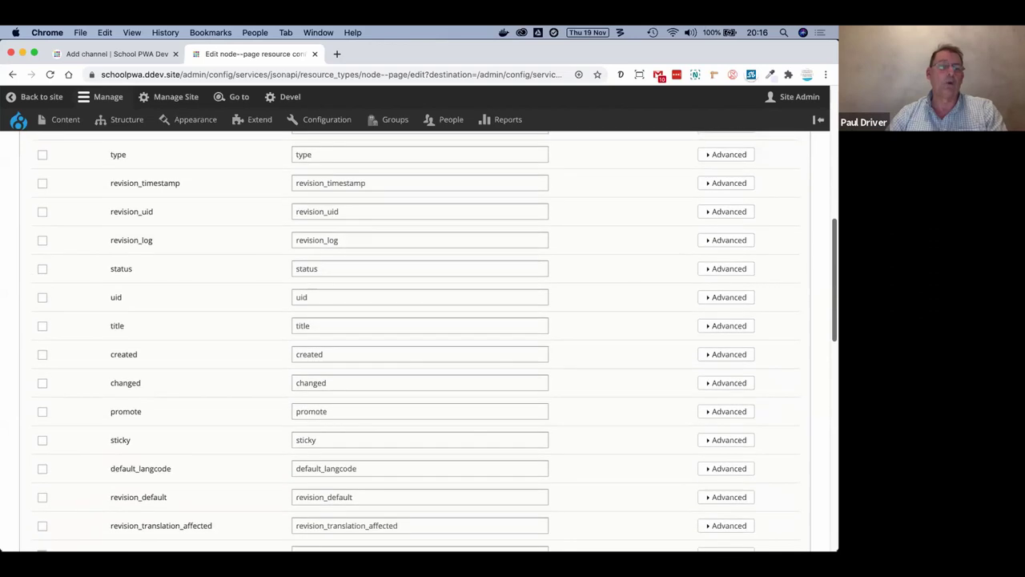
pyautogui.scroll(-14, 416, 336)
pyautogui.moveTo(174, 378); pyautogui.dragTo(115, 377)
pyautogui.scroll(-2, 416, 336)
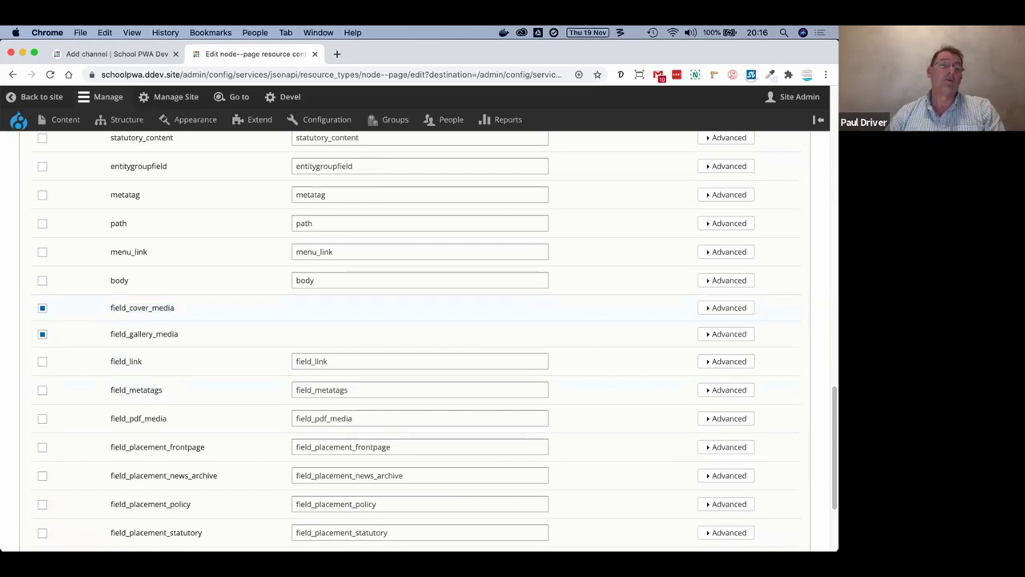
pyautogui.scroll(-4, 415, 336)
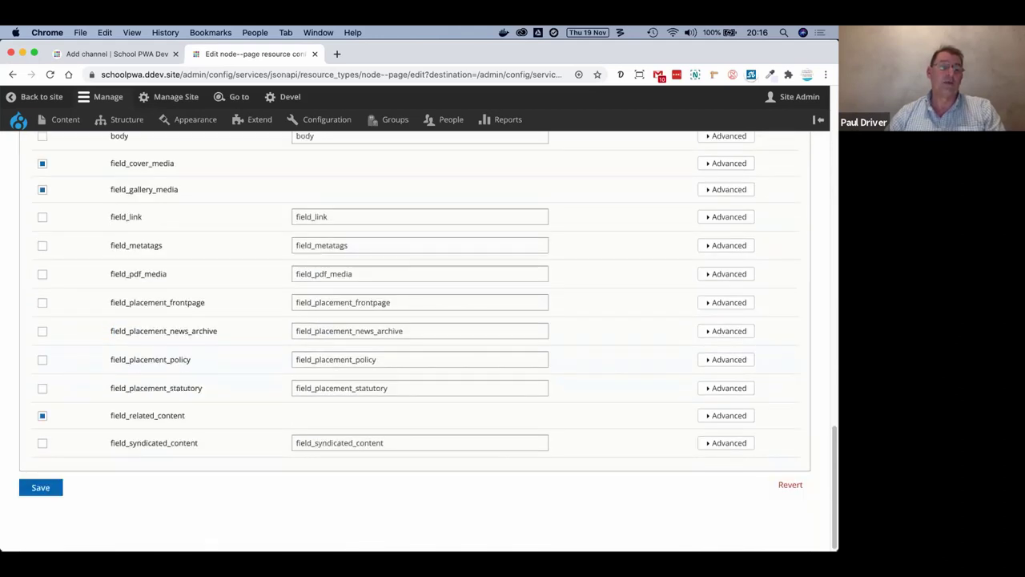
pyautogui.scroll(2, 415, 336)
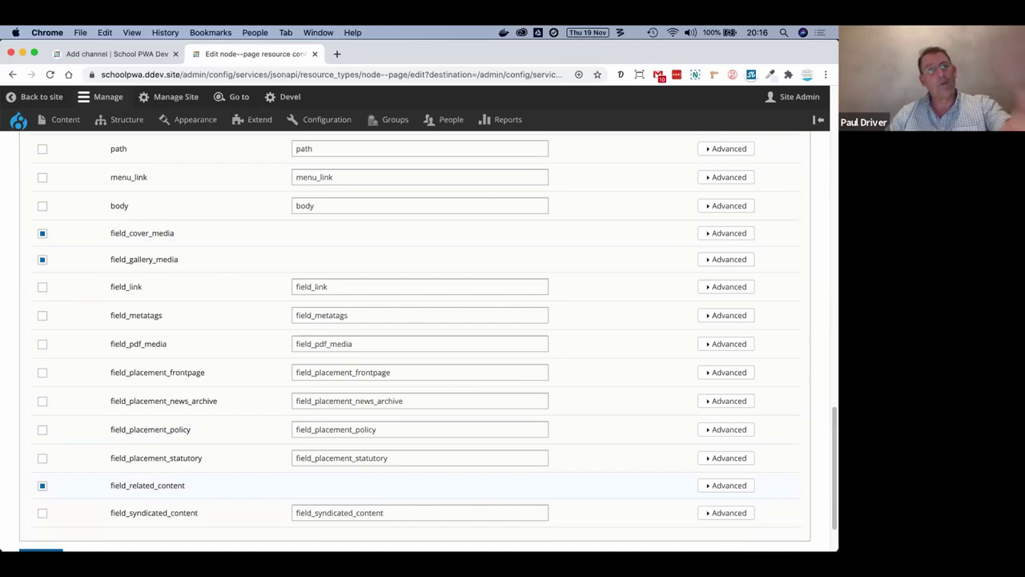
pyautogui.scroll(8, 416, 336)
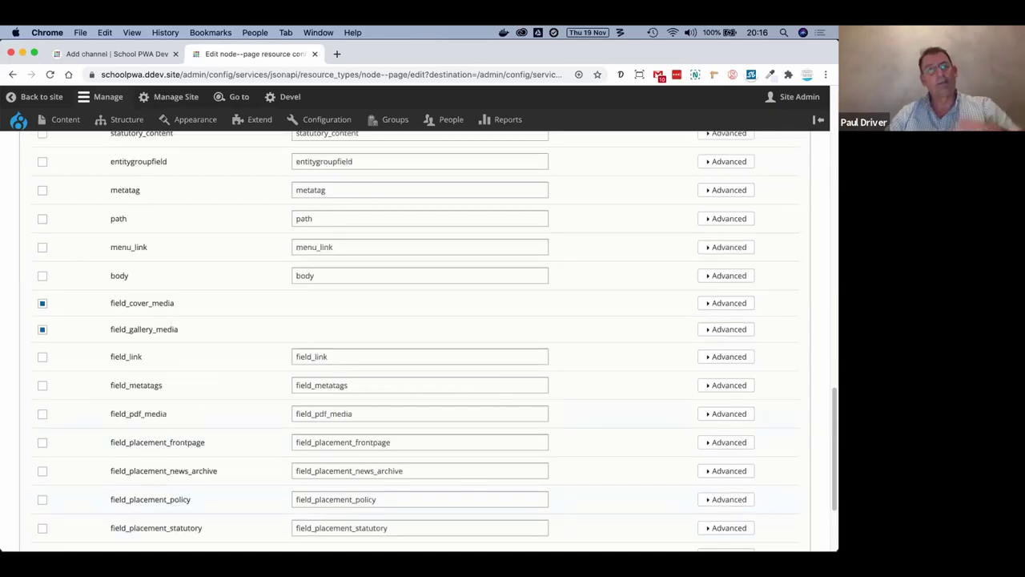
pyautogui.scroll(10, 416, 336)
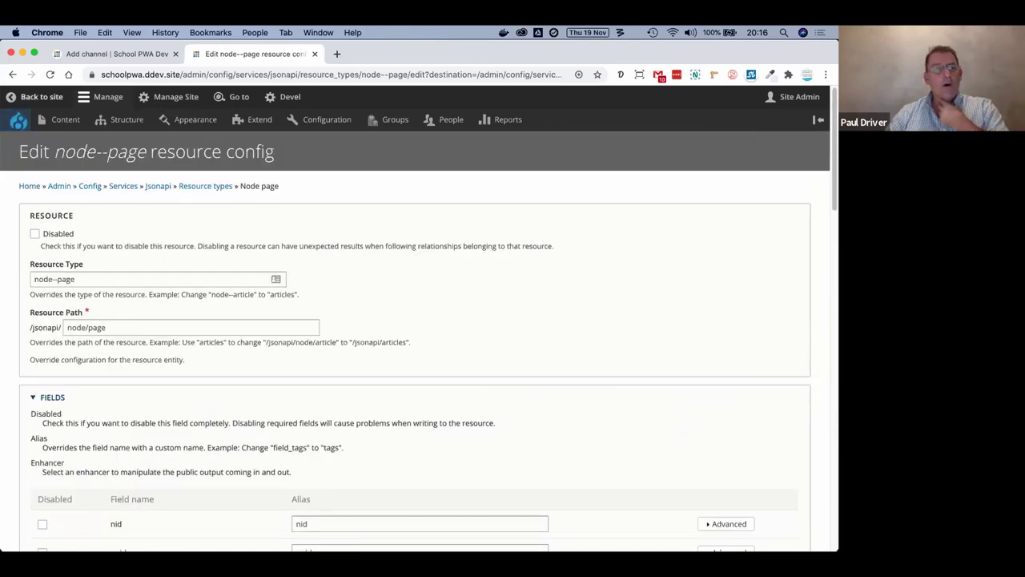
pyautogui.click(36, 96)
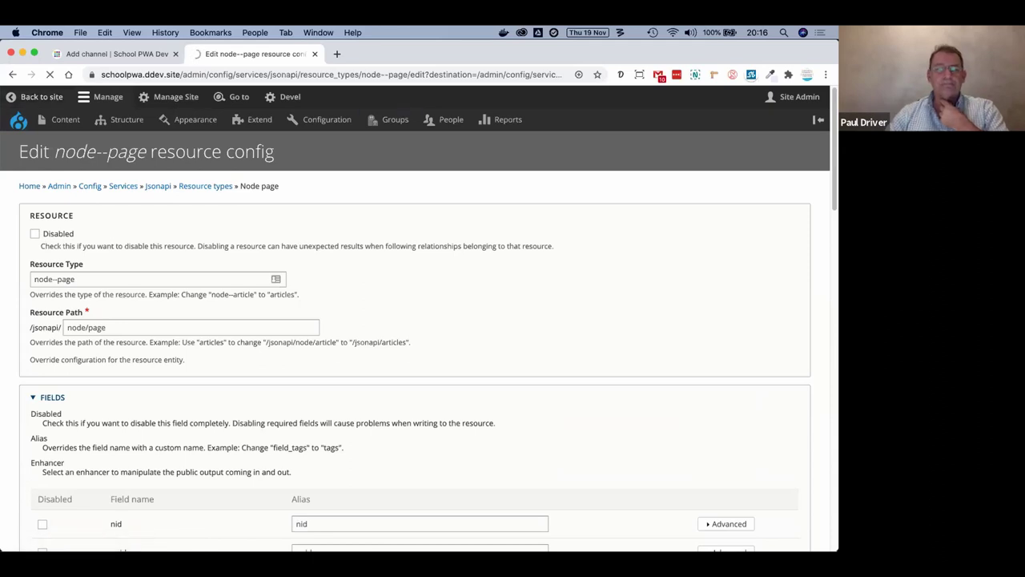